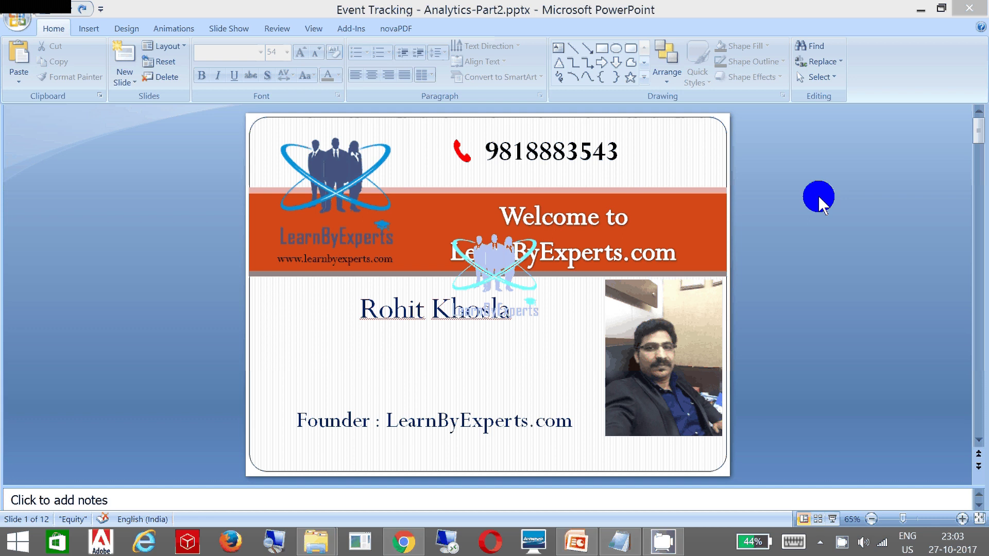
Read through the Event Tracking slides from the welcome slide to the Step #3 instructions, rechecking the Step #2 slide.
scroll(224, 248, down, 1)
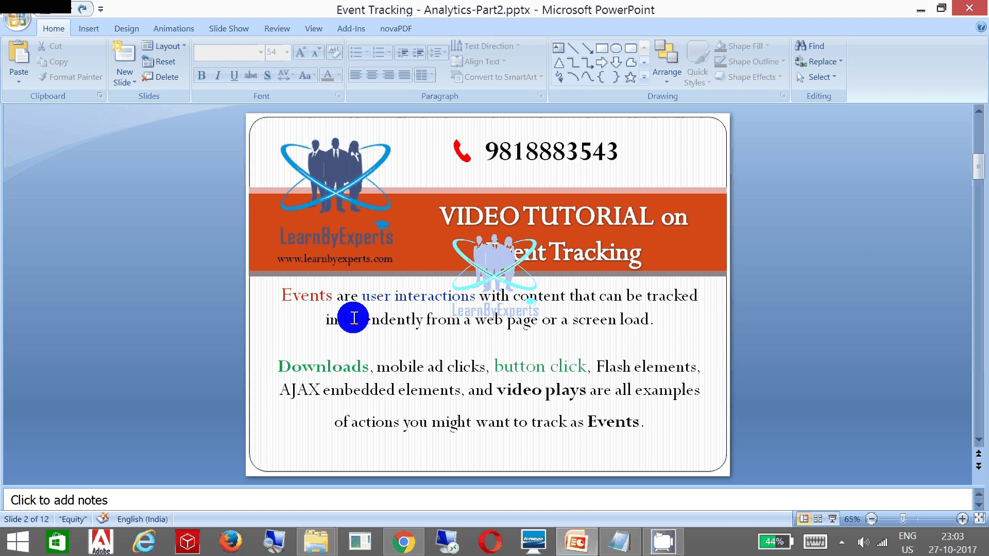
scroll(399, 359, down, 1)
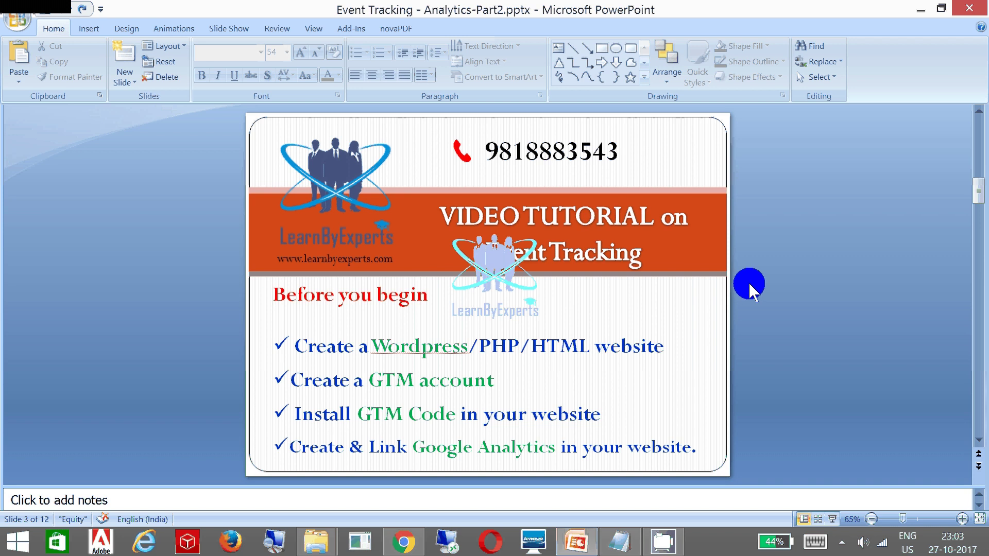
scroll(749, 282, down, 1)
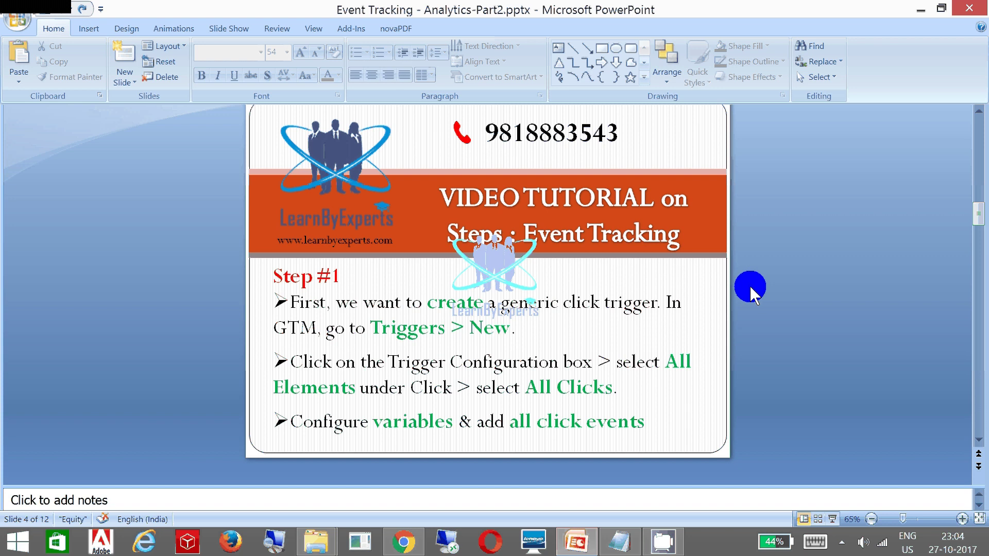
scroll(751, 289, down, 2)
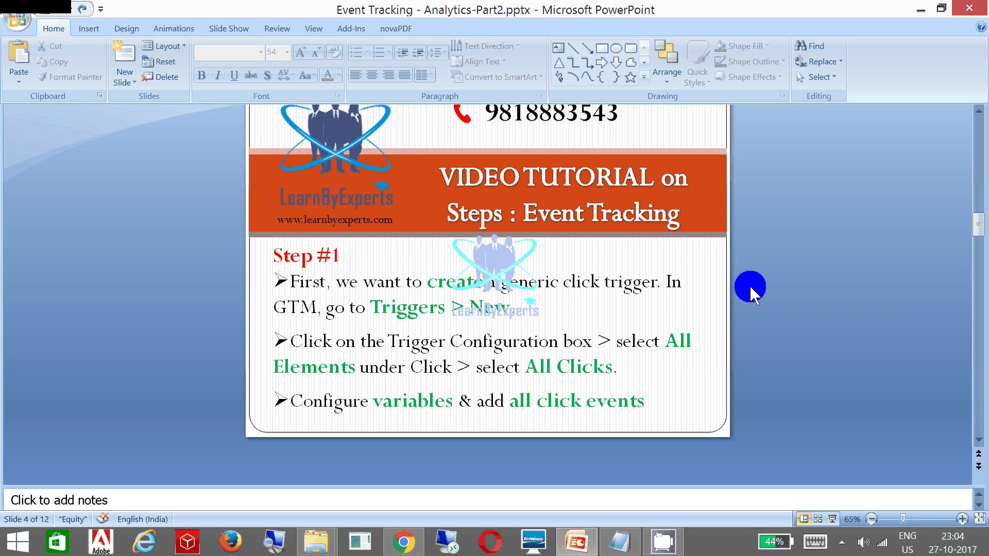
scroll(751, 288, down, 2)
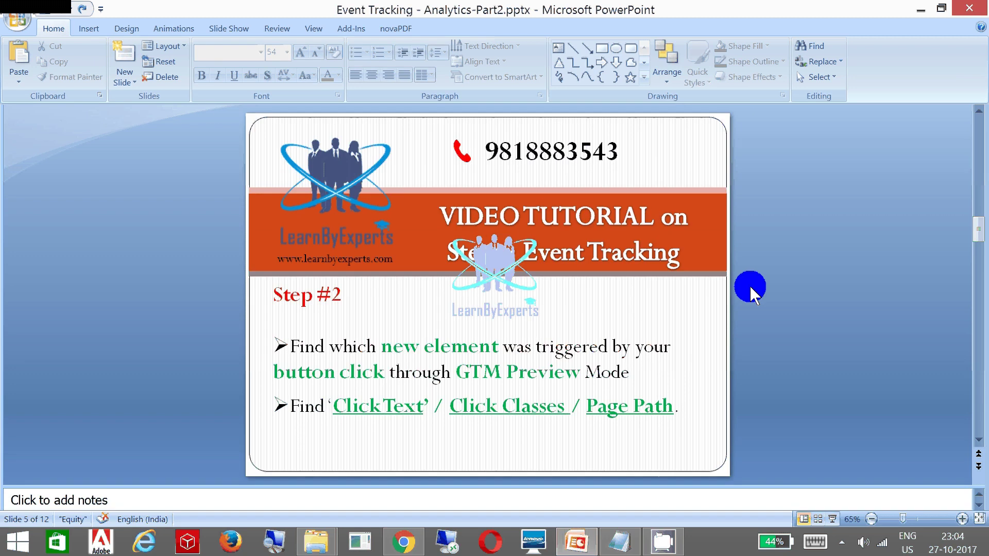
drag(335, 404, 673, 407)
click(785, 330)
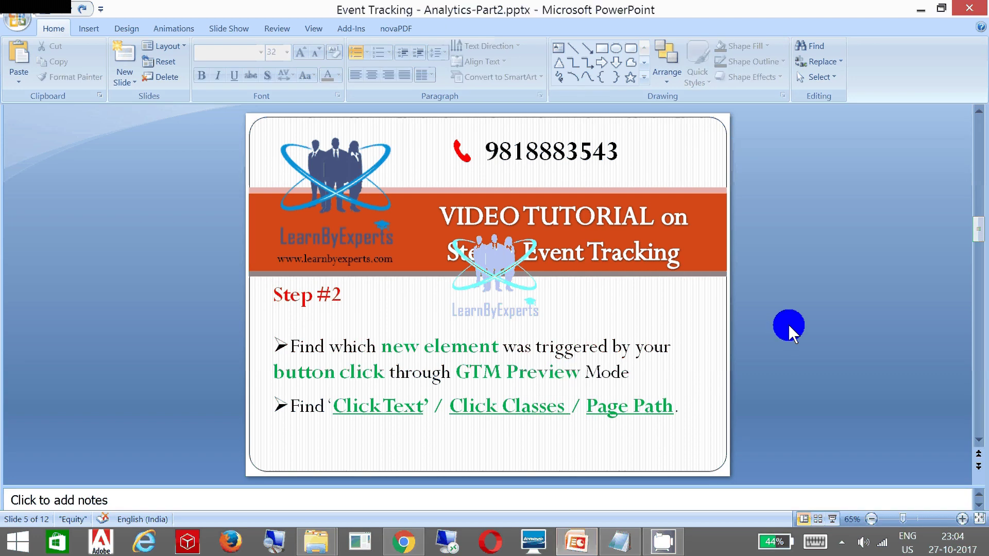
scroll(788, 323, down, 1)
scroll(788, 324, down, 2)
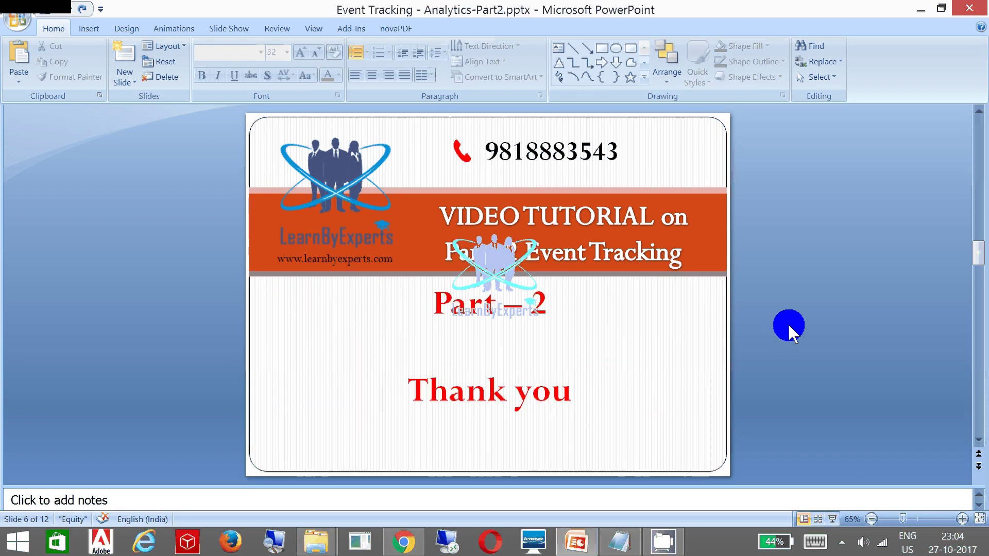
scroll(789, 323, down, 1)
scroll(788, 323, down, 2)
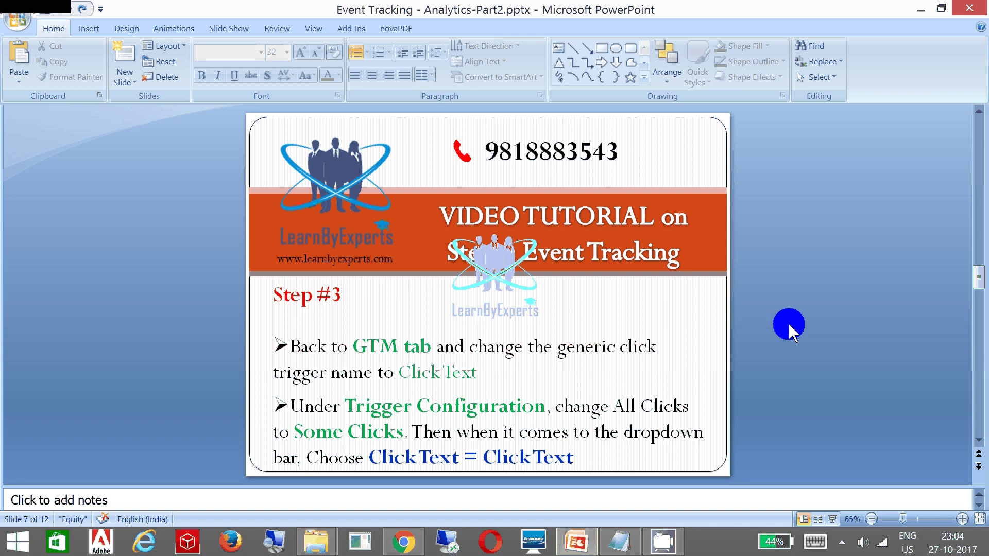
scroll(610, 340, up, 4)
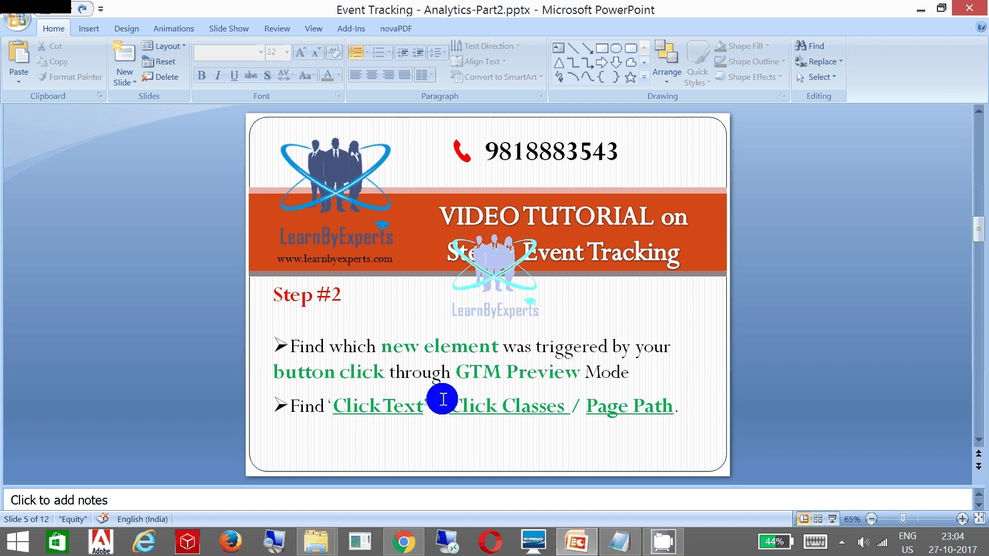
scroll(516, 409, down, 1)
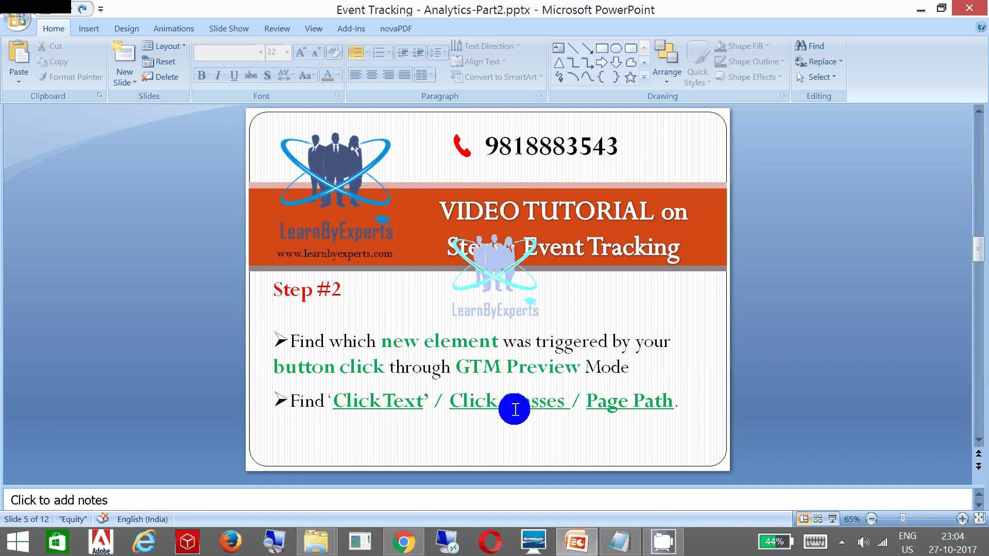
scroll(515, 410, down, 2)
scroll(514, 408, down, 2)
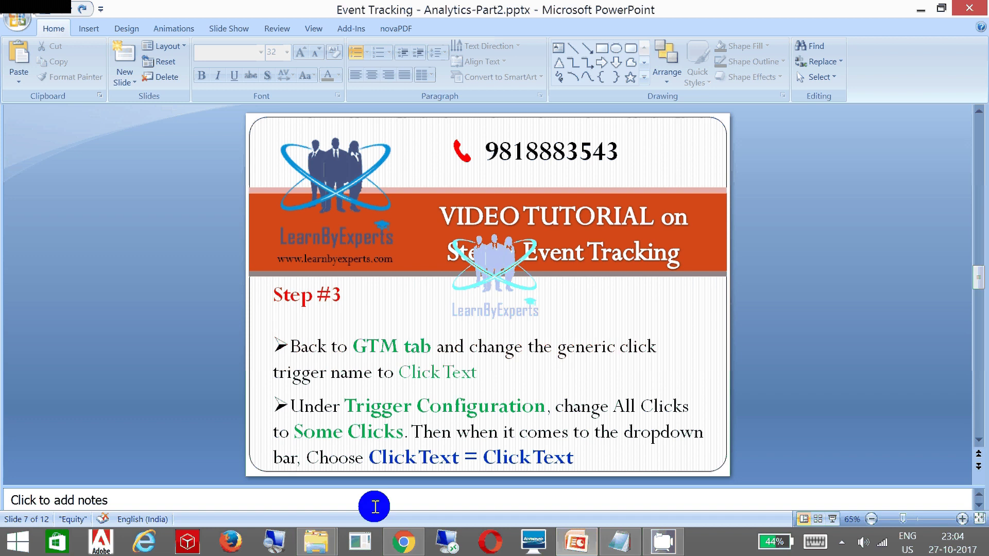
Switch to Chrome and open the Triggers list of the animation.bestarenacentre.com container in Google Tag Manager, marking the Generic Click Trigger.
key(alt+Tab)
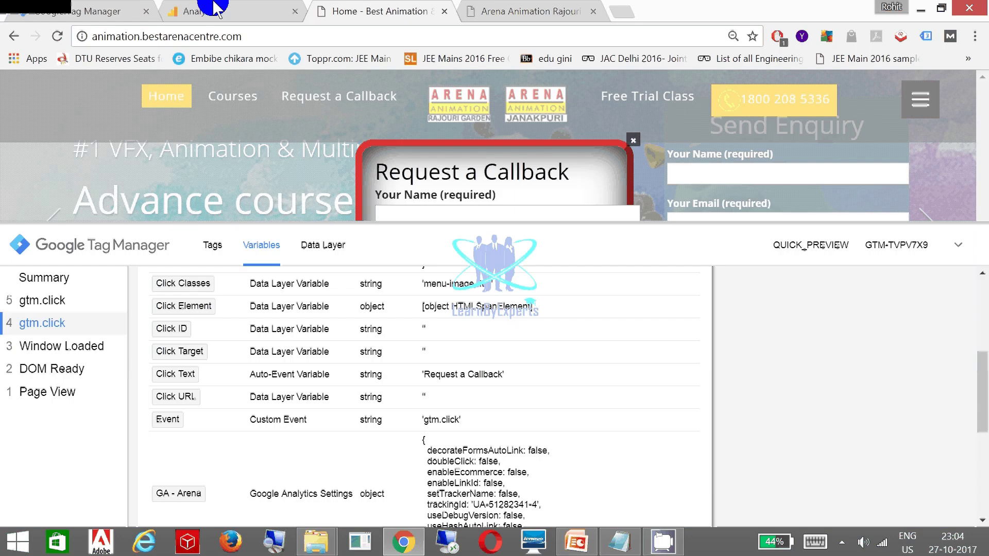
click(49, 10)
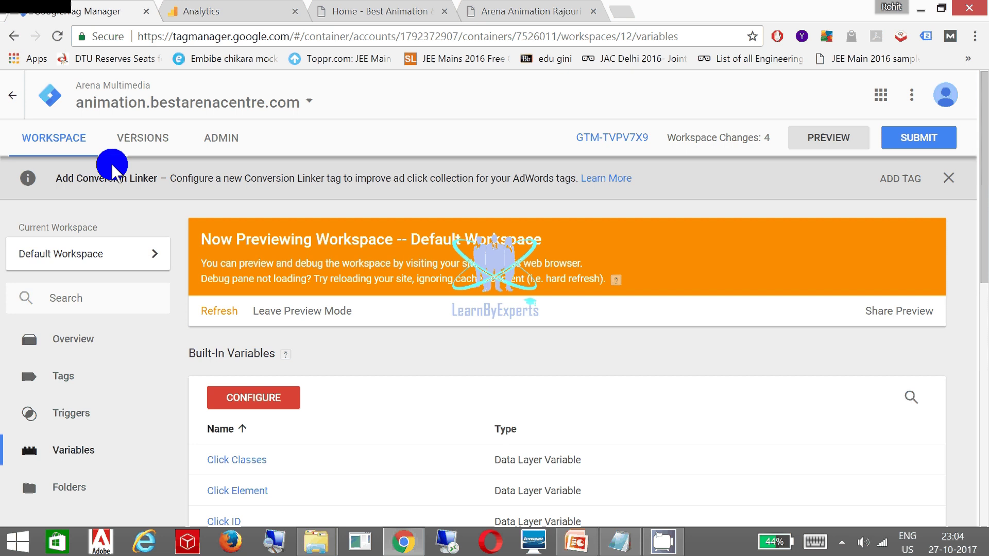
scroll(103, 209, down, 3)
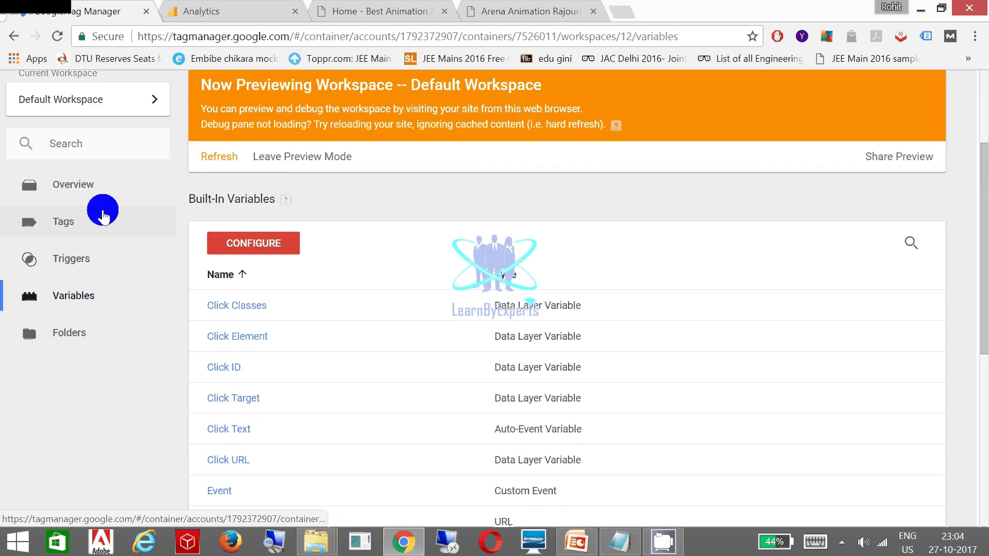
click(168, 273)
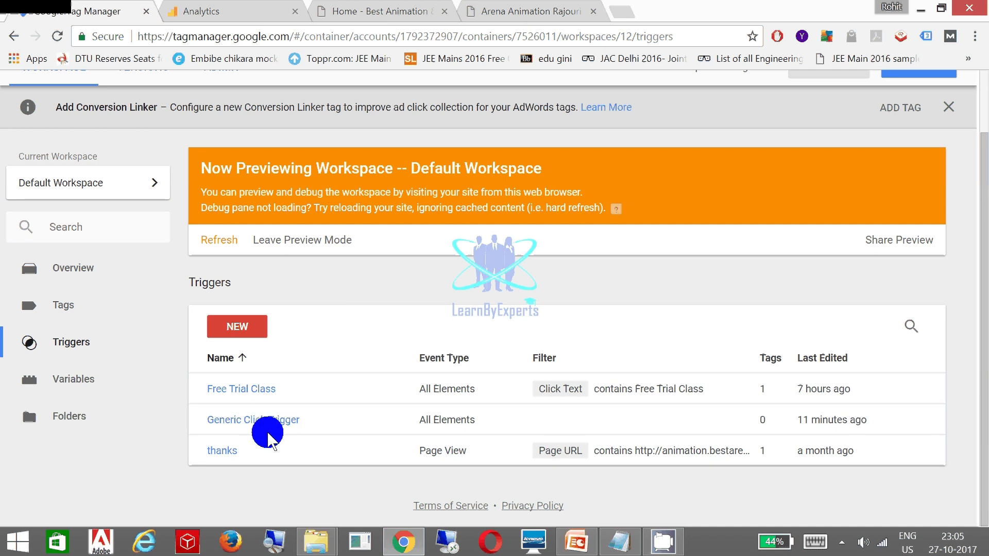
mouse_move(200, 404)
mouse_down()
mouse_move(203, 429)
mouse_move(313, 436)
mouse_move(227, 404)
mouse_move(178, 406)
mouse_up()
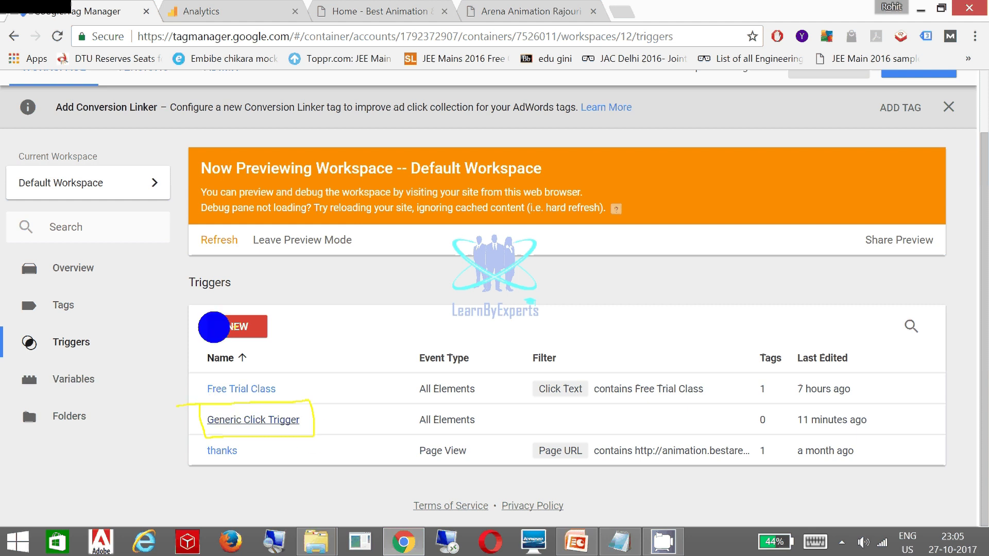
key(Escape)
Check the Step #3 slide in PowerPoint and correct "Click Test" to "Click Text" in the Notepad note.
click(576, 542)
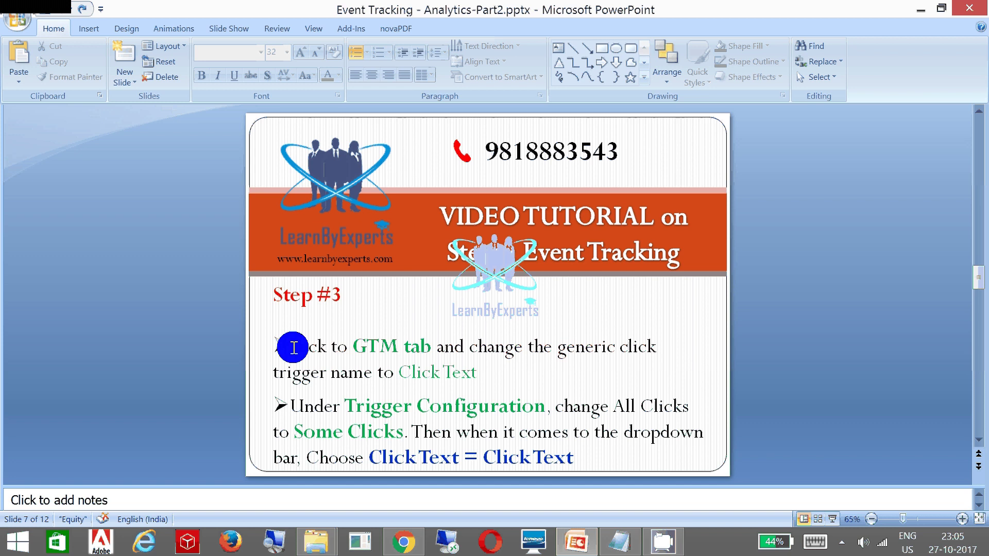
drag(376, 349, 435, 349)
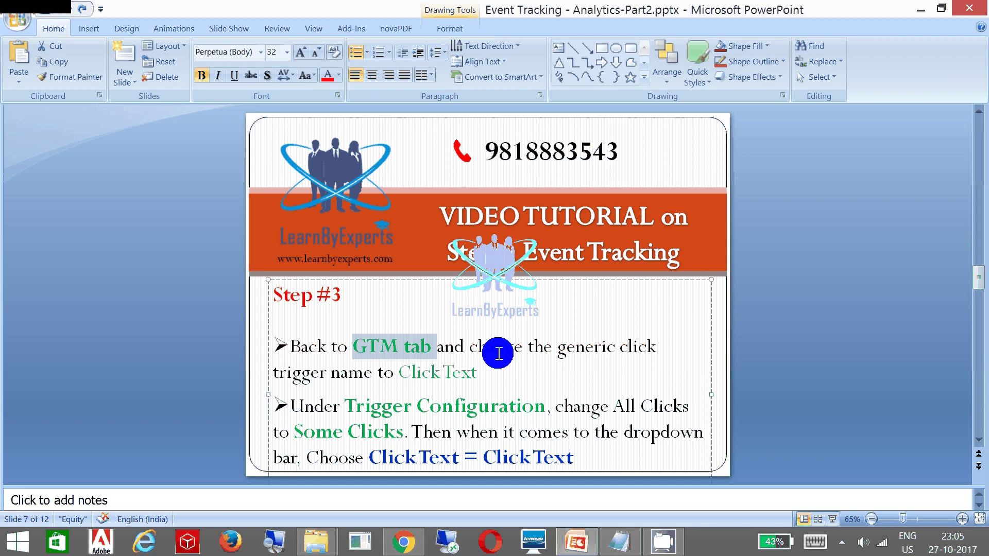
double_click(475, 349)
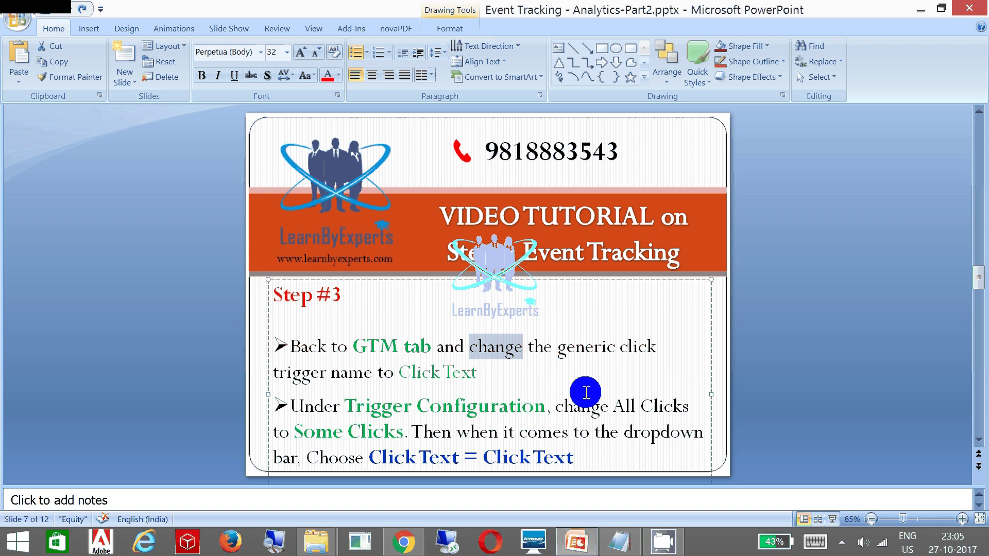
key(alt+Tab)
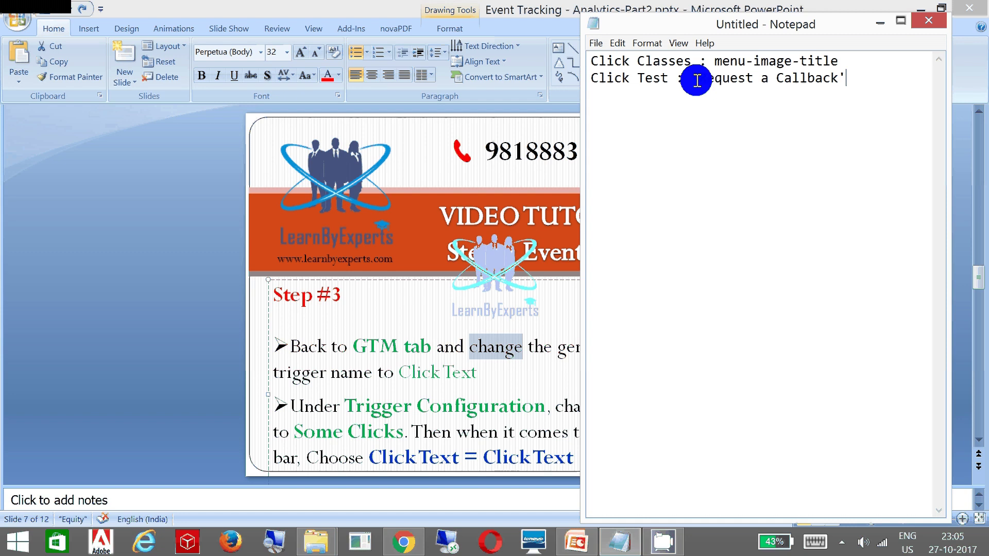
click(666, 96)
key(BackSpace)
text(x)
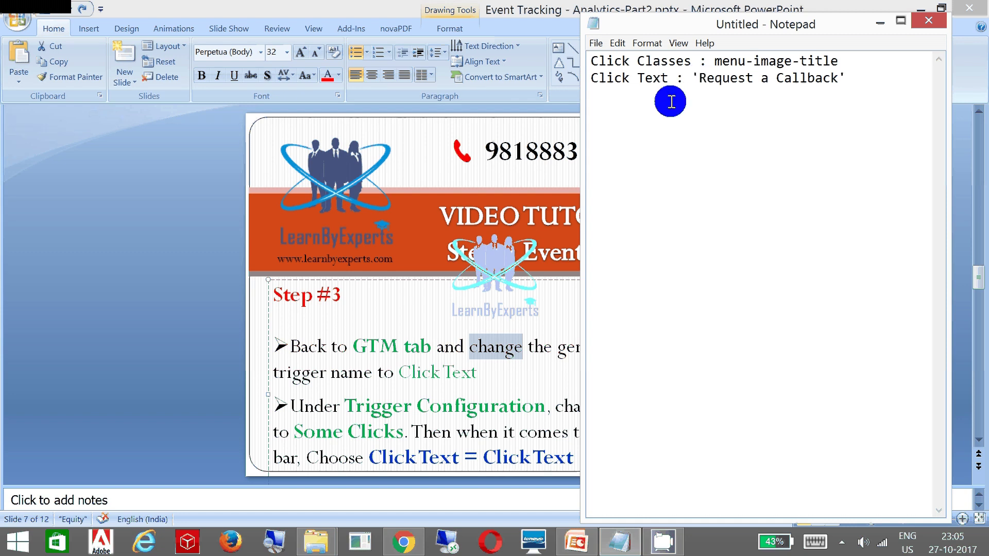
drag(699, 78, 830, 80)
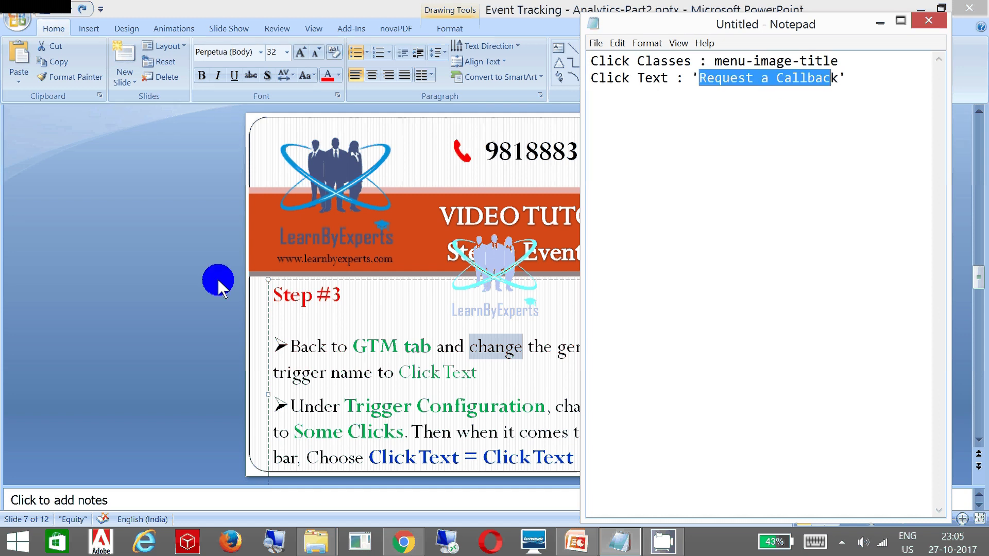
Open the Generic Click Trigger in Google Tag Manager and rename it "Request a Callback" with the text copied from the Notepad note.
click(394, 542)
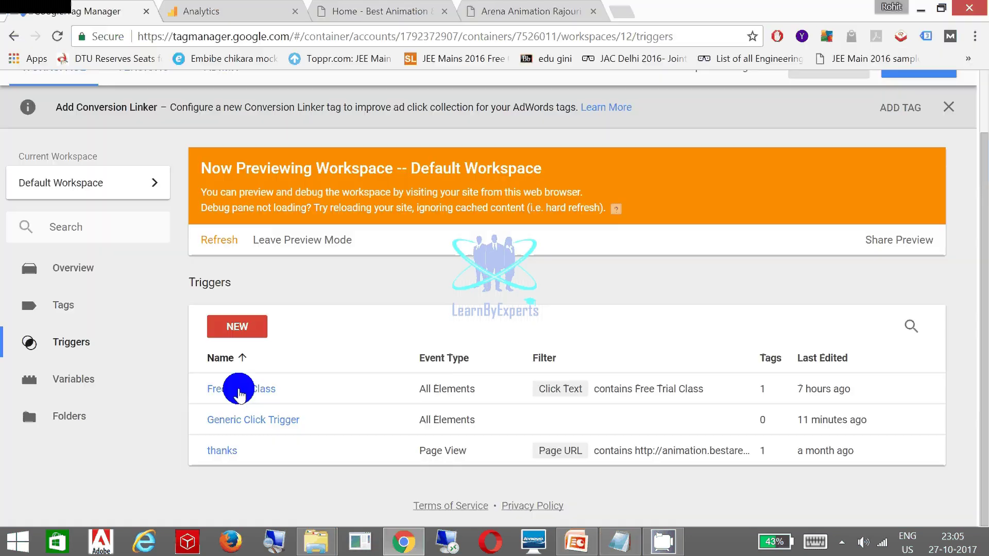
click(238, 420)
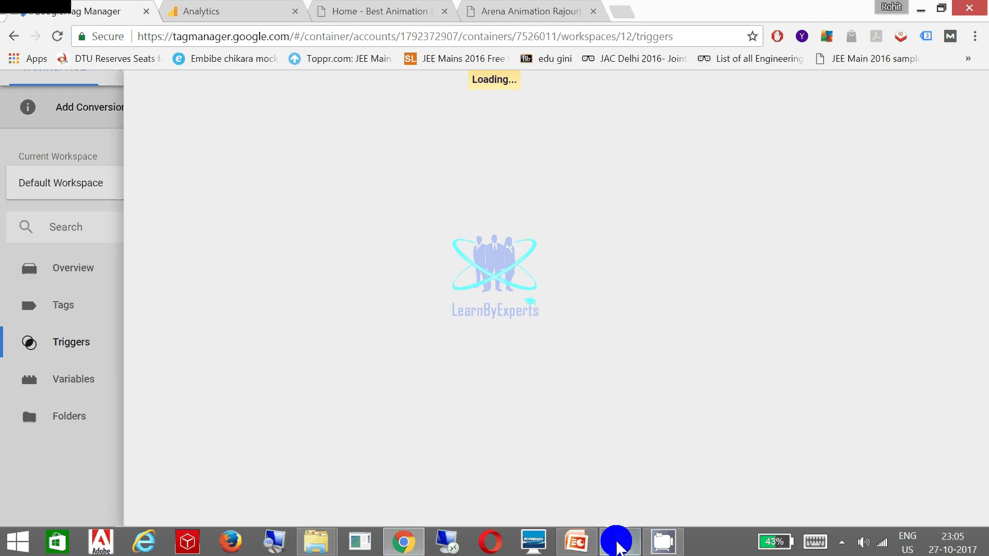
click(618, 541)
click(701, 79)
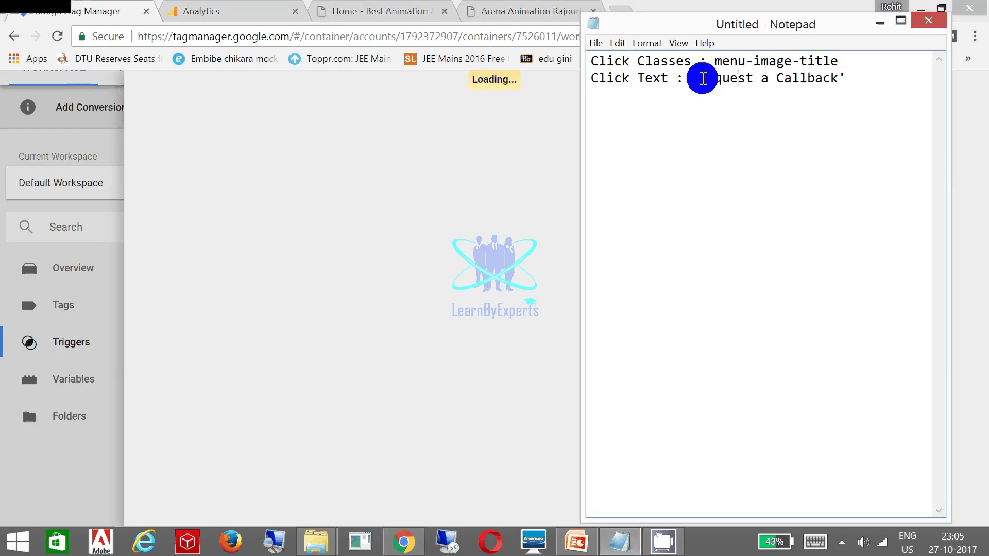
drag(700, 79, 825, 78)
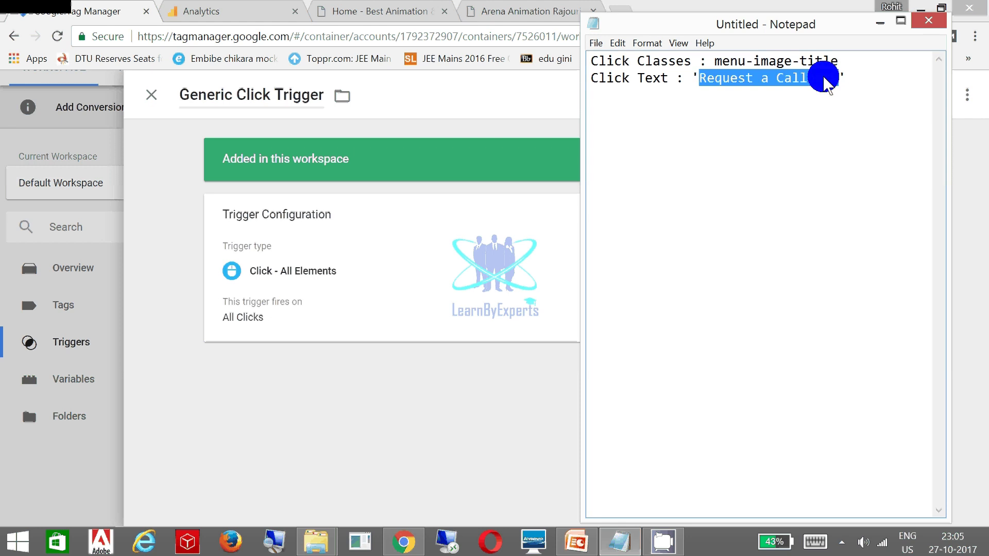
right_click(825, 78)
click(680, 122)
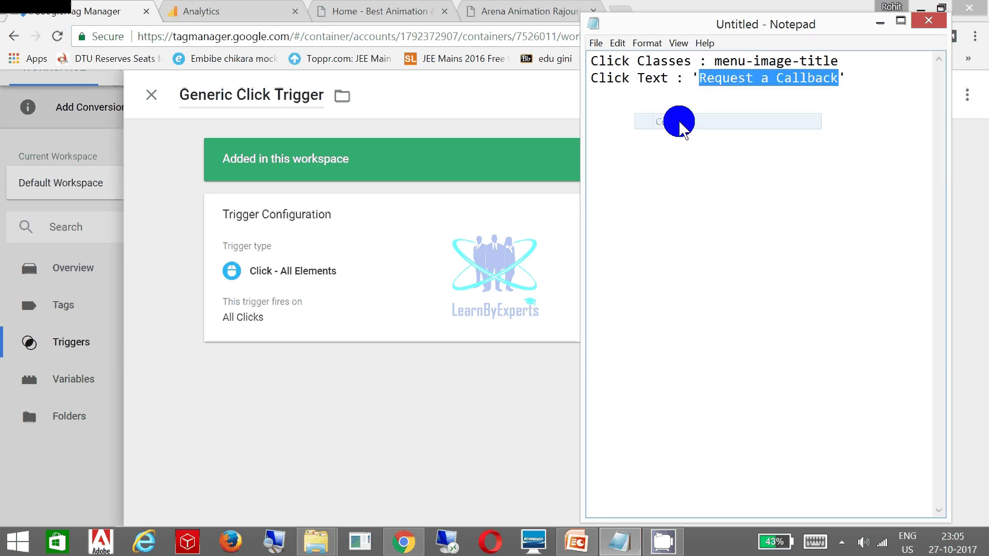
click(267, 129)
drag(183, 93, 326, 97)
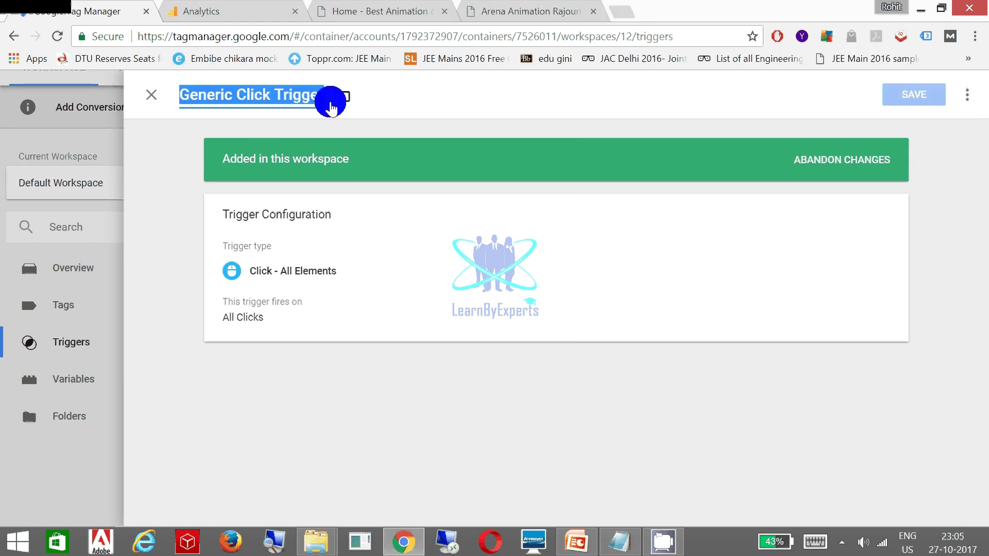
key(ctrl+v)
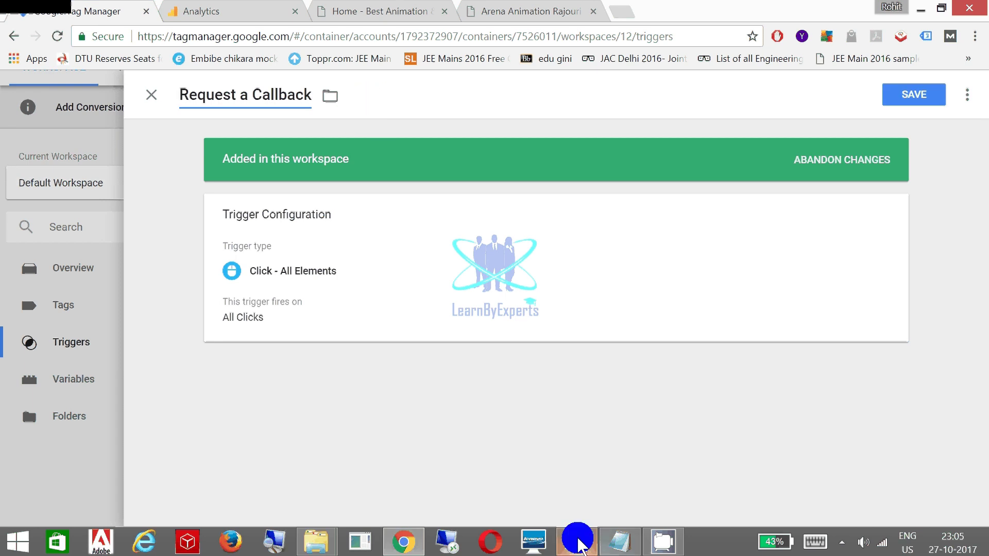
Consult the Step #3 slide in PowerPoint, and set the trigger to fire on Some Clicks where Click Text contains "Request a Callback".
click(575, 541)
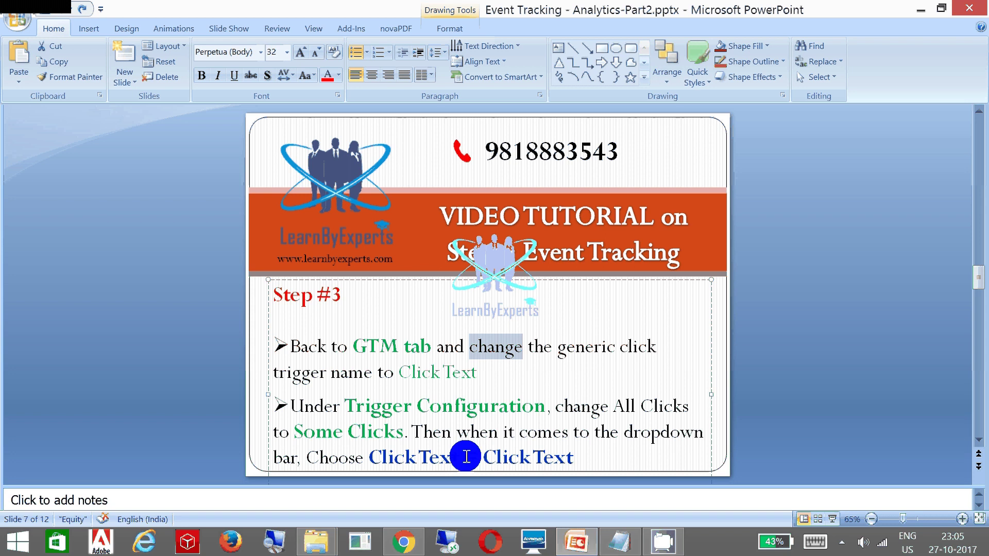
key(alt+Tab)
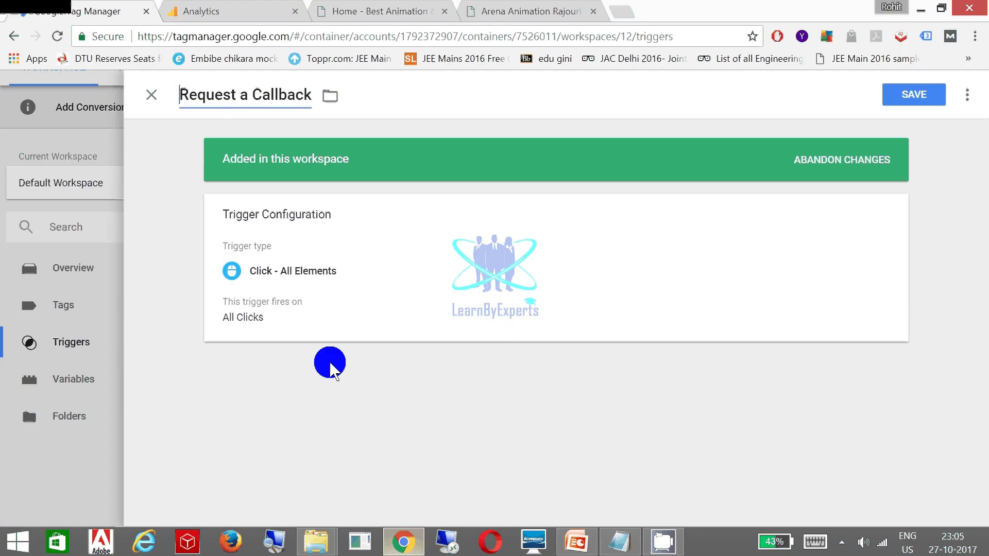
click(880, 214)
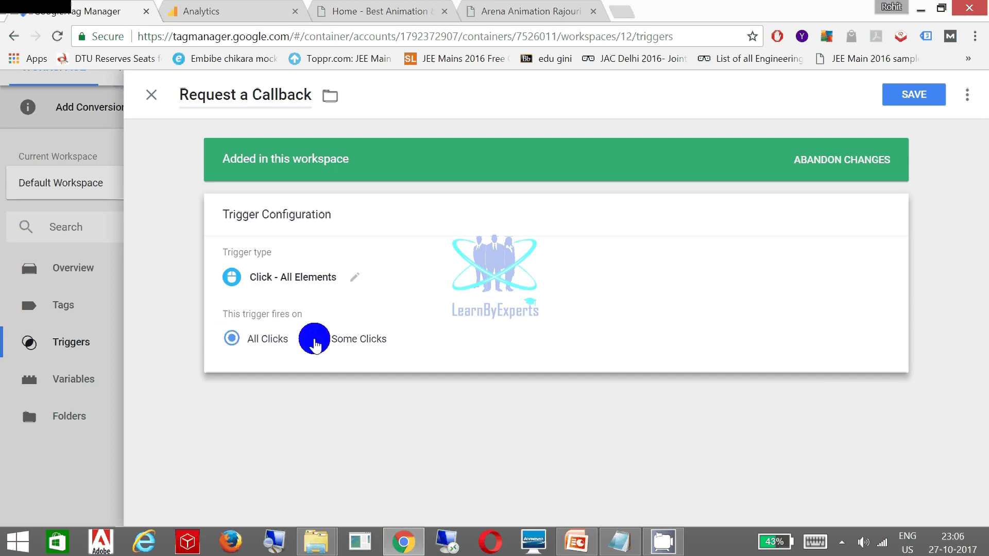
click(315, 338)
click(289, 399)
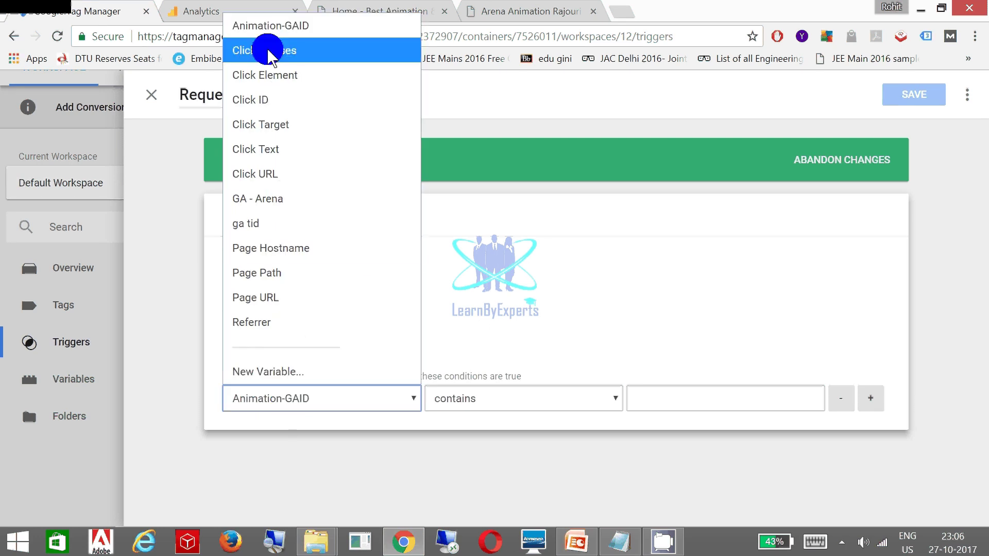
click(266, 151)
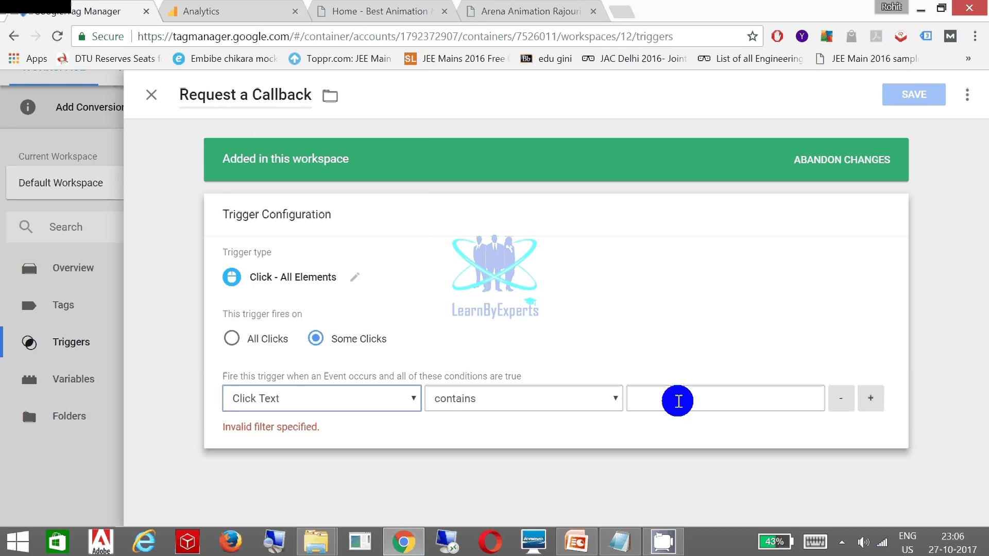
click(678, 396)
key(ctrl+v)
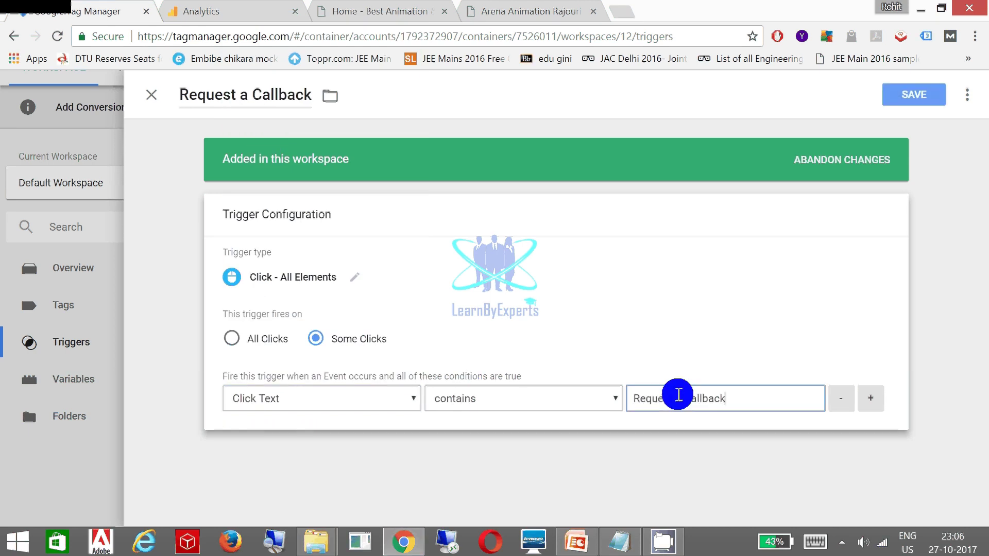
Check the Click Text contains "Request a Callback" condition and save the Request a Callback trigger.
click(639, 335)
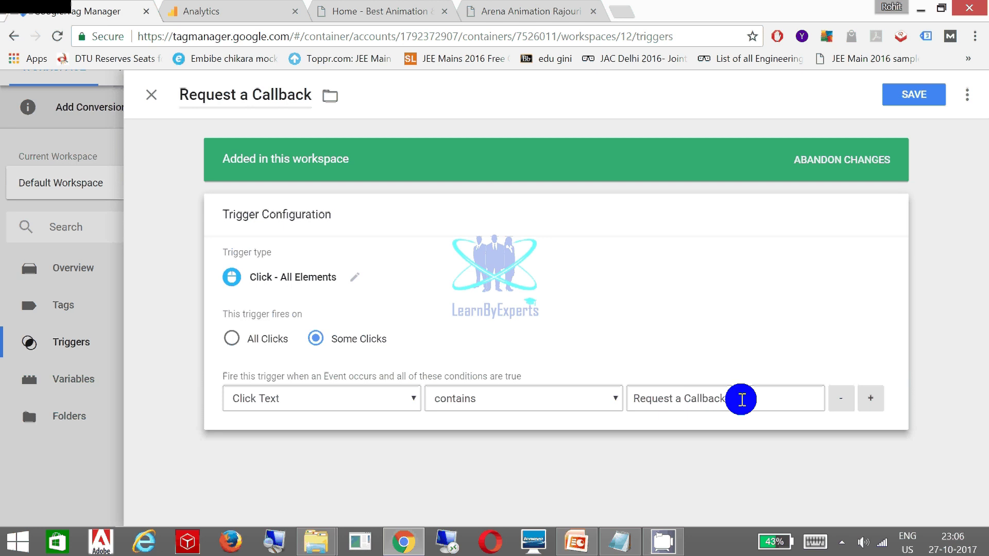
drag(742, 399, 625, 401)
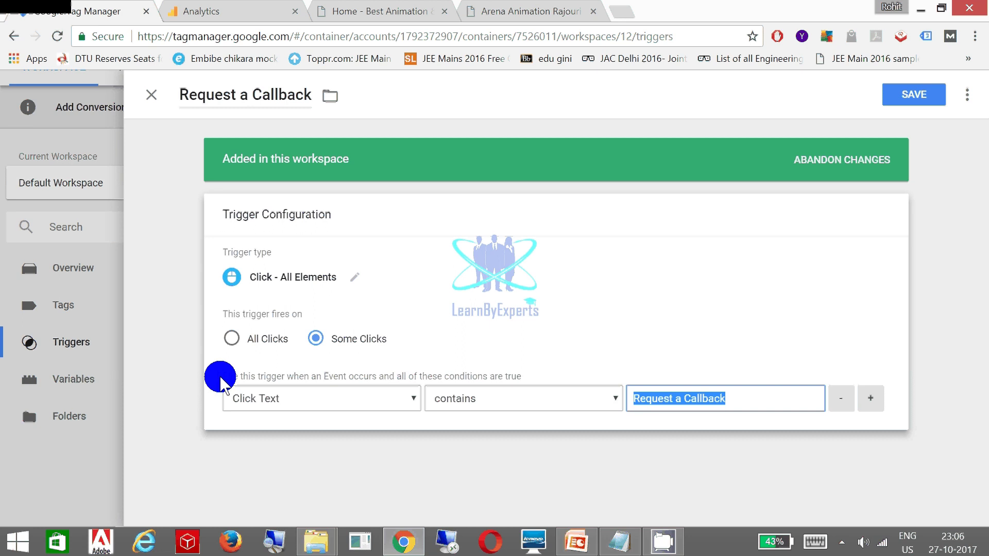
drag(222, 382, 396, 383)
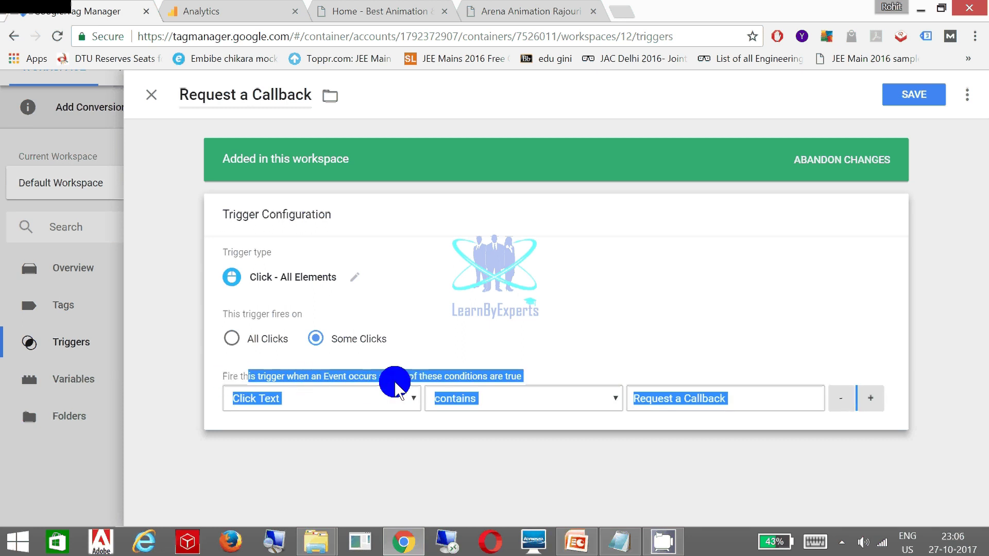
click(517, 367)
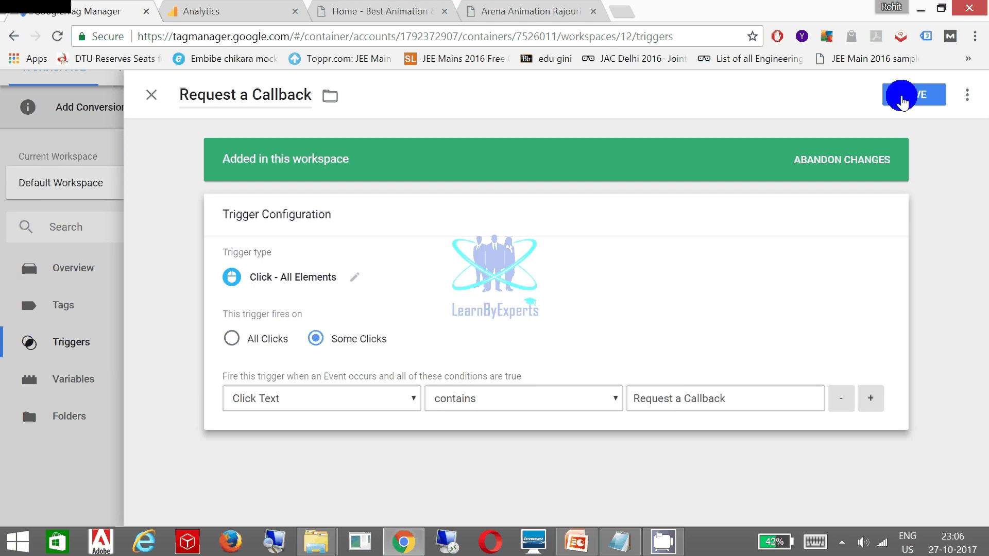
click(901, 100)
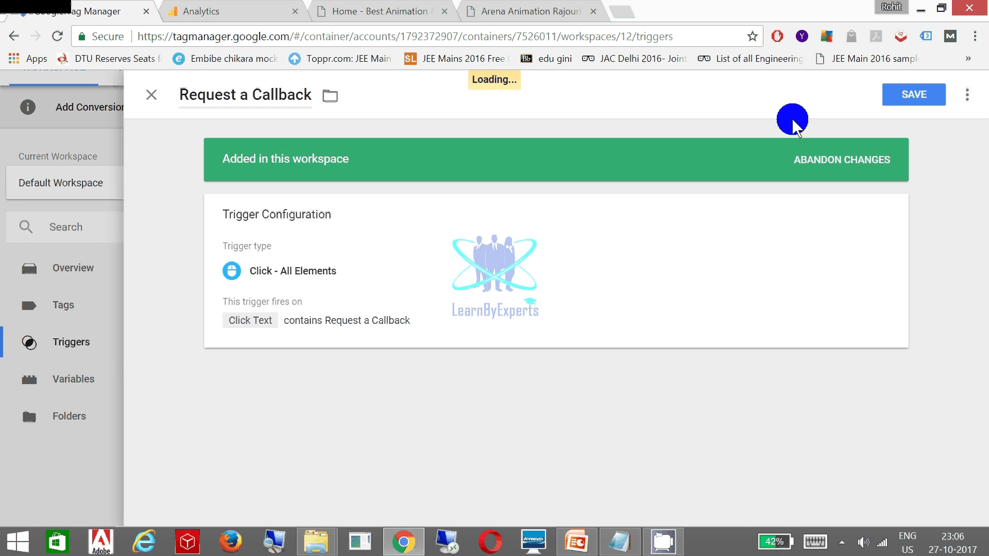
click(904, 94)
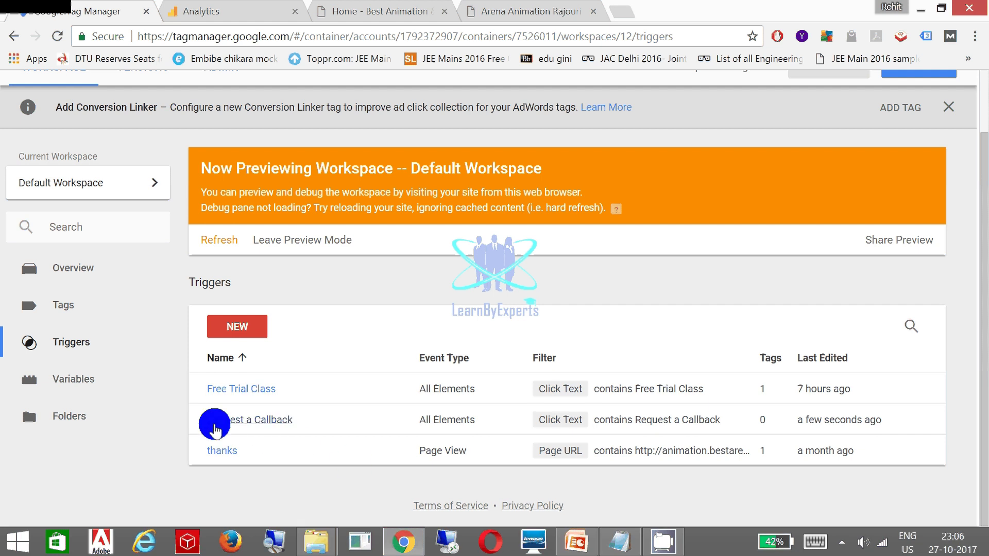
Switch to PowerPoint and read the Step #3 slide and the Step #4 slide on creating event tracking tags.
click(573, 542)
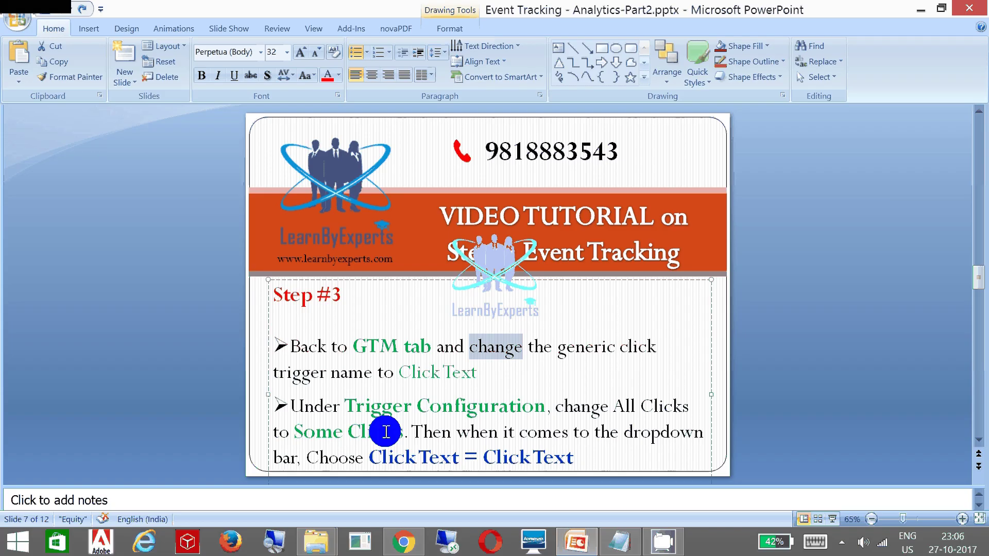
click(298, 427)
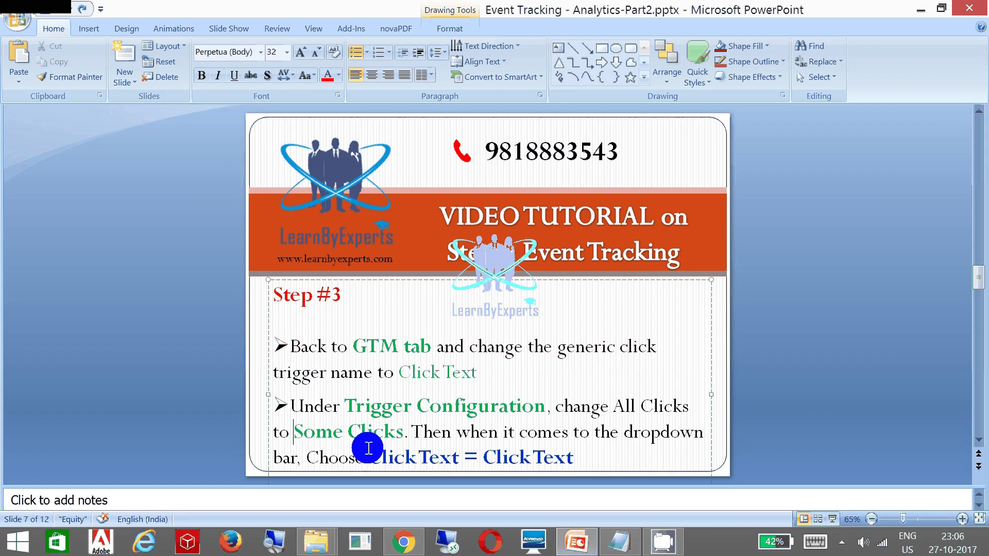
click(194, 360)
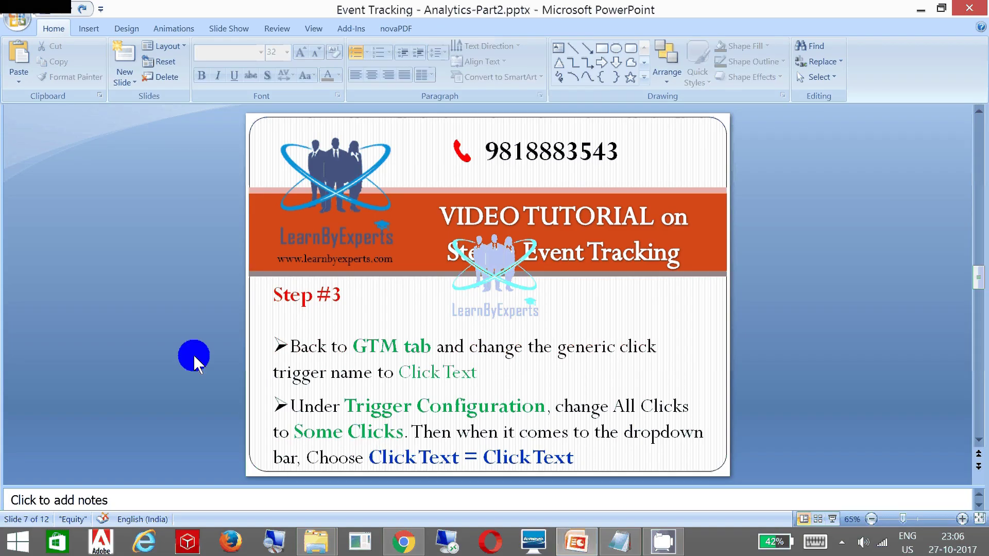
scroll(194, 360, down, 1)
scroll(195, 360, down, 1)
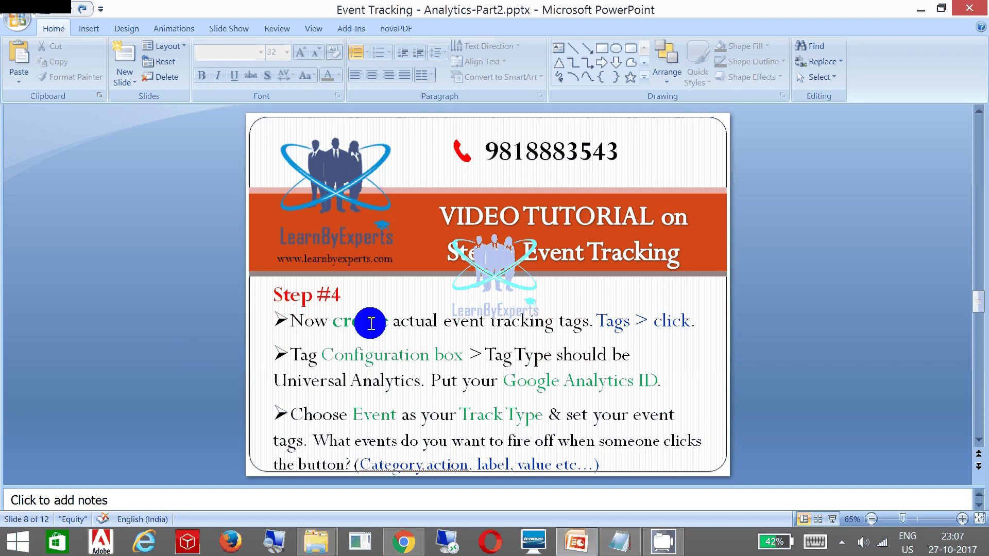
double_click(454, 323)
drag(505, 323, 570, 361)
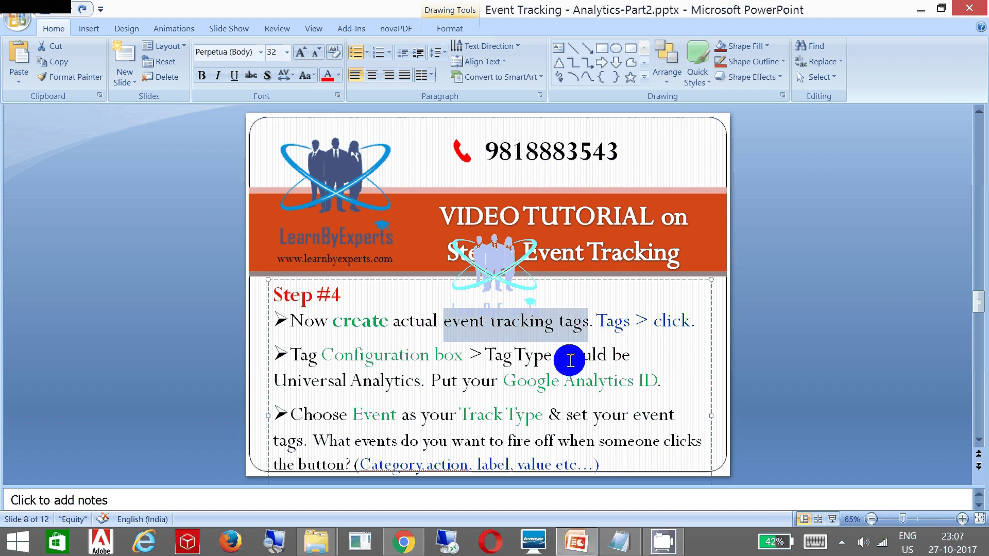
click(394, 325)
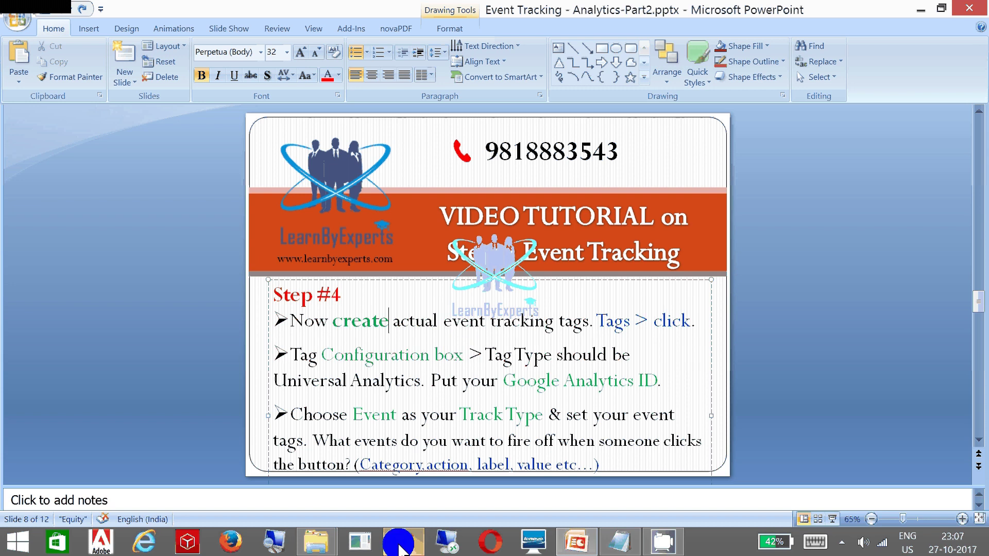
Switch to Chrome and open the Tags list of the container in Google Tag Manager.
mouse_move(401, 549)
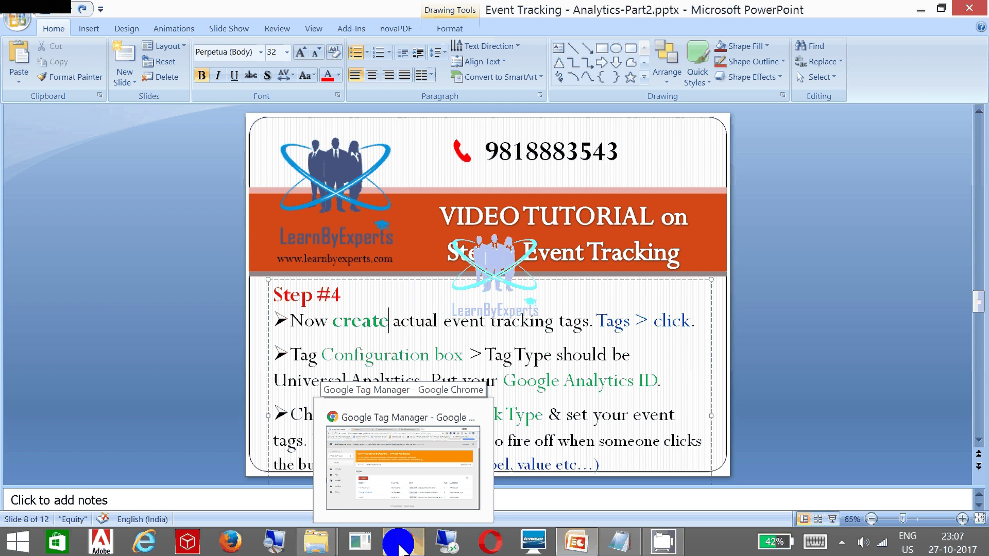
click(400, 549)
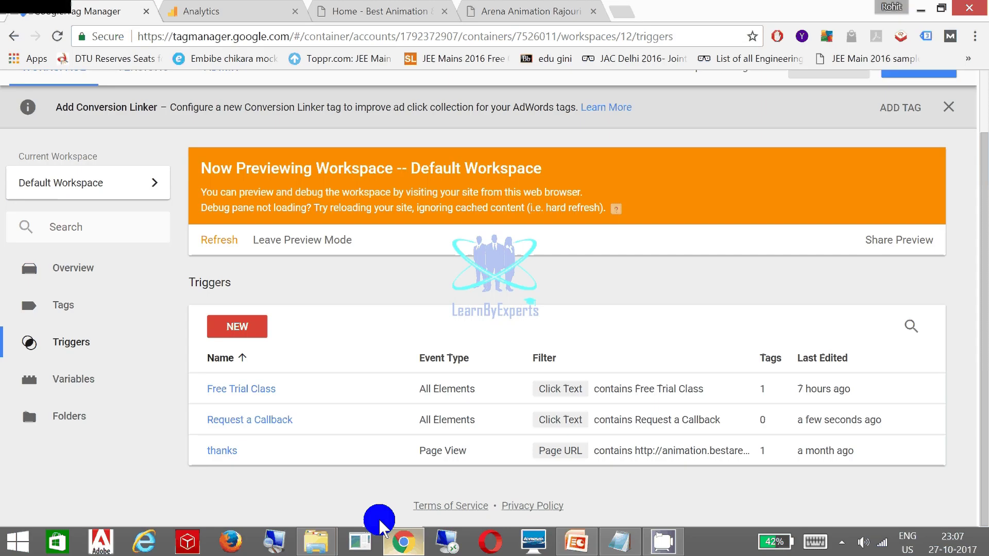
click(67, 307)
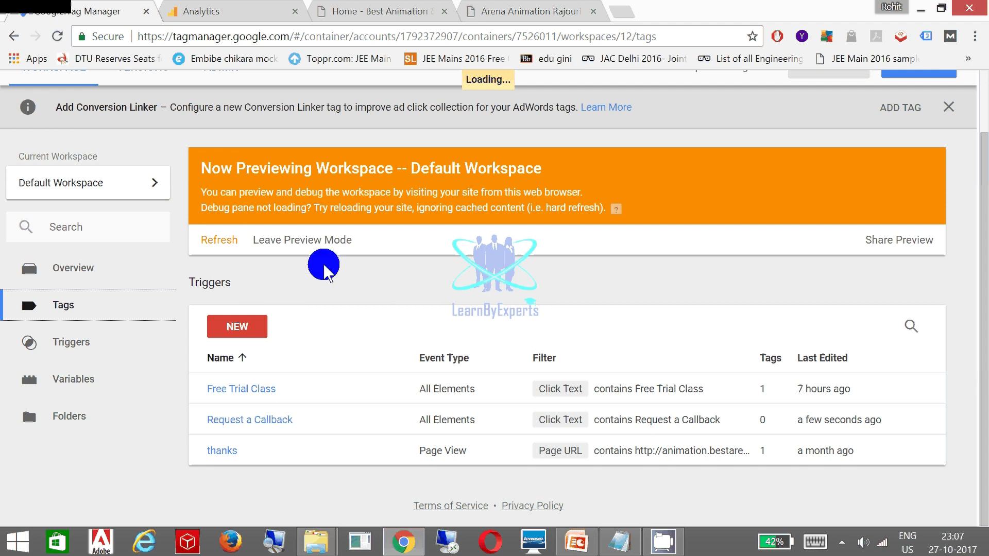
click(66, 308)
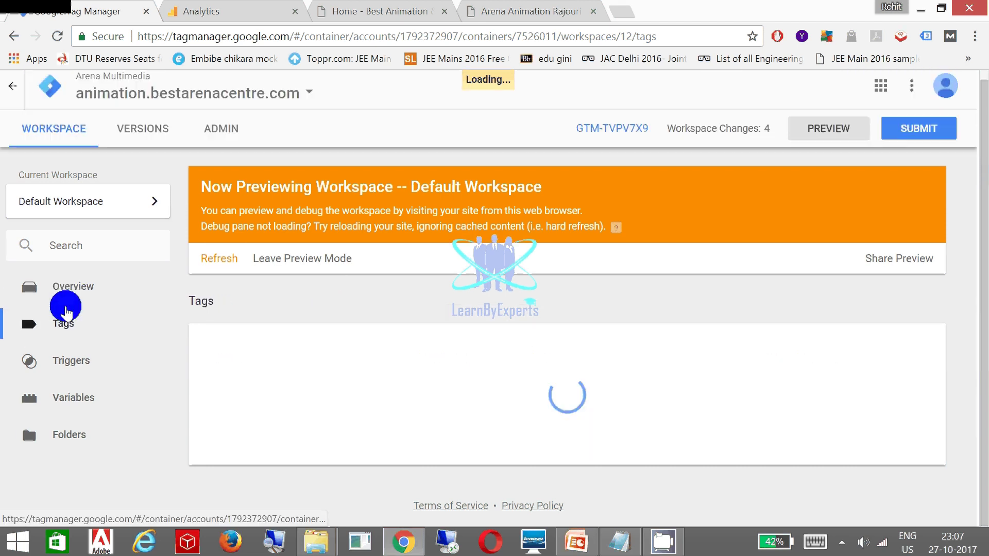
scroll(274, 300, down, 2)
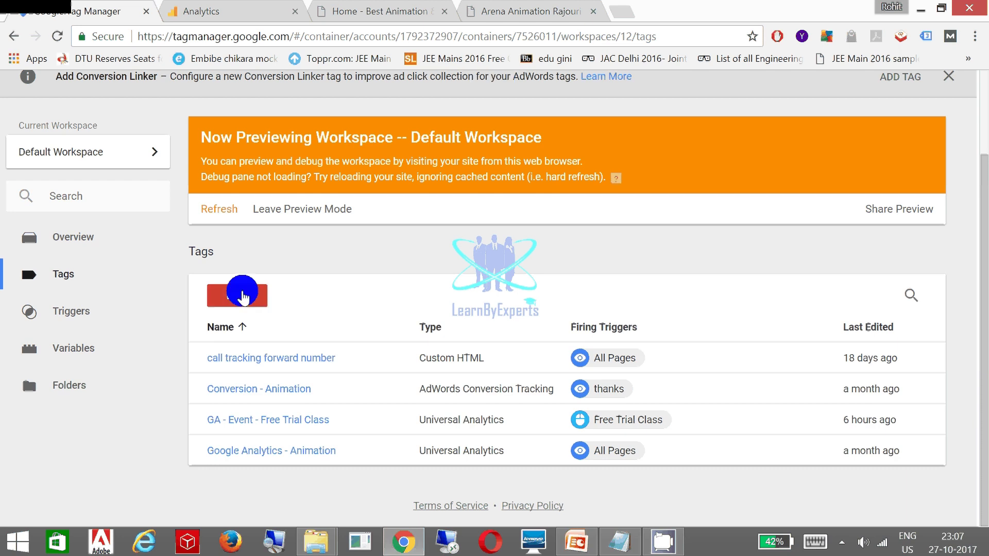
Create a new tag named "GA-Event-Request a Callback" and set its tag type to Universal Analytics.
click(242, 296)
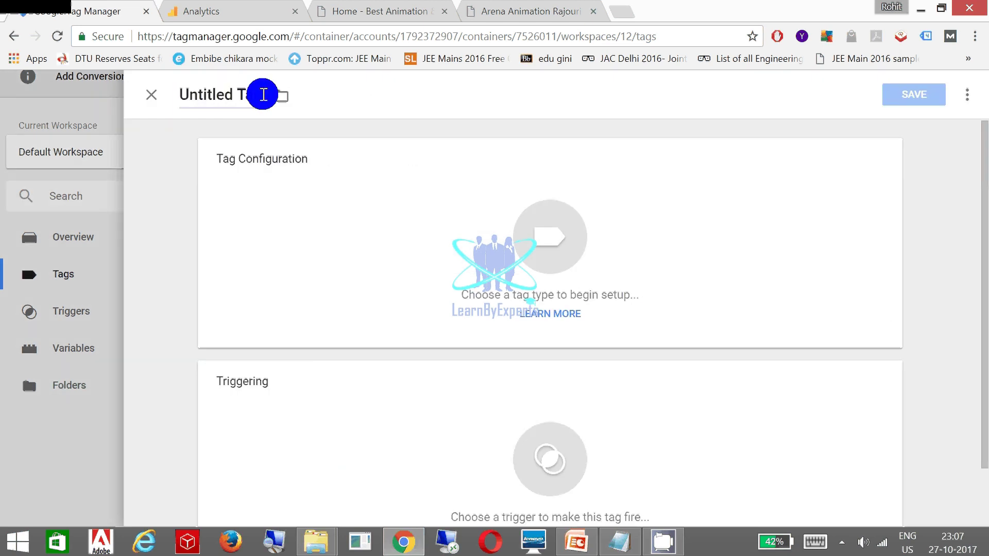
click(260, 94)
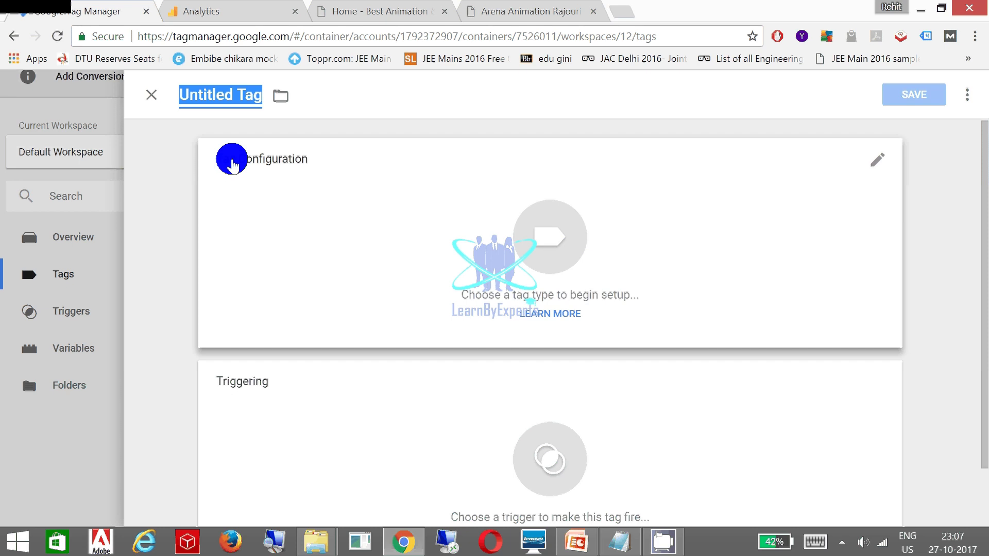
text(GA-)
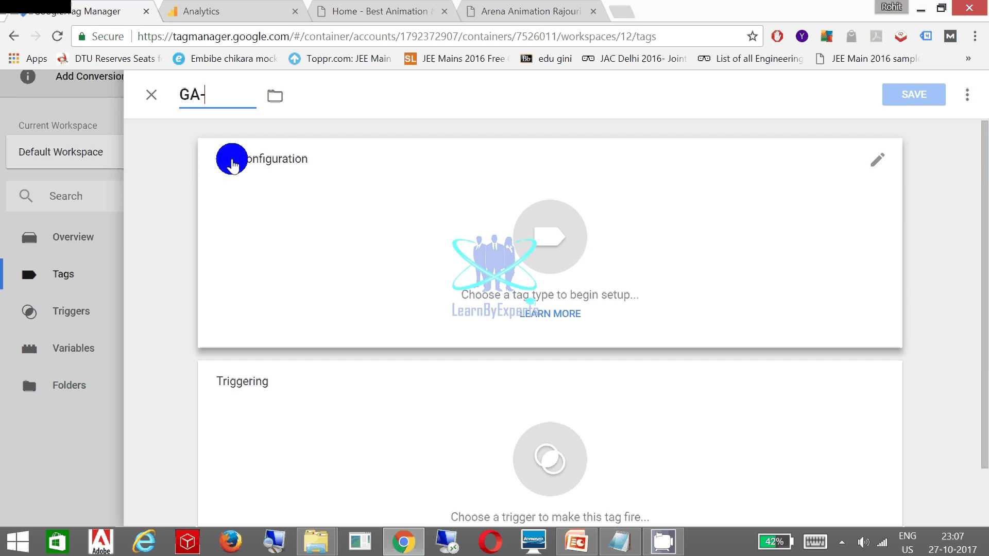
text(Event-Request A)
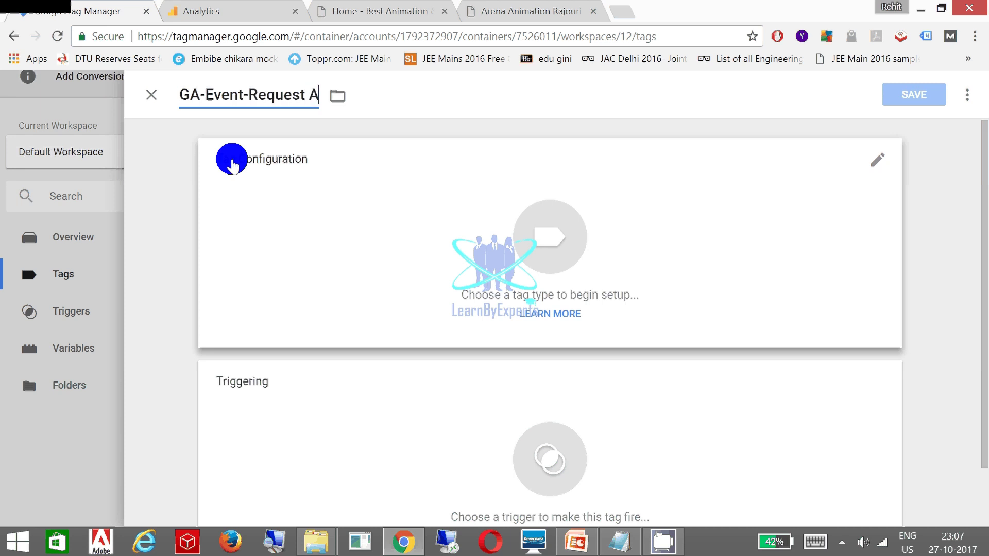
key(BackSpace)
text(a Callback)
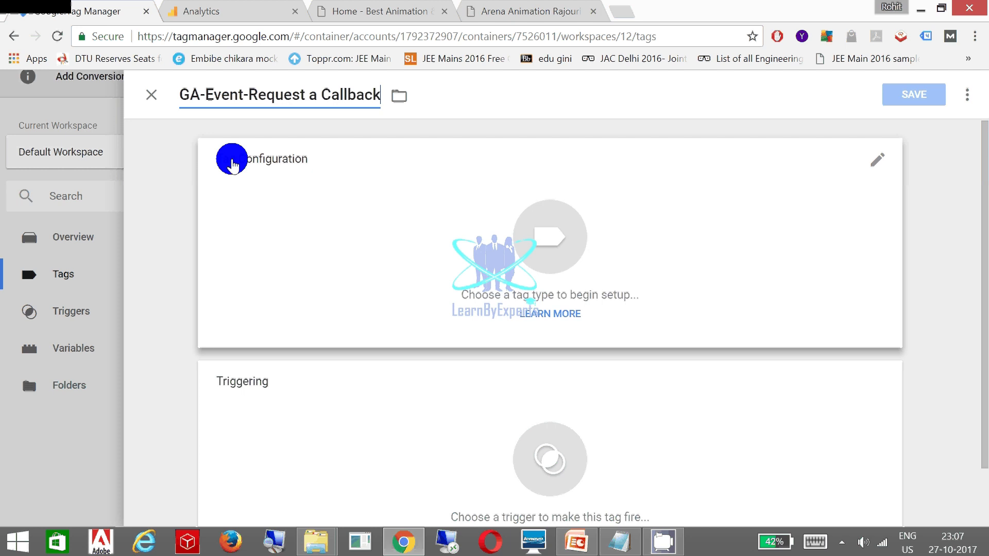
click(876, 164)
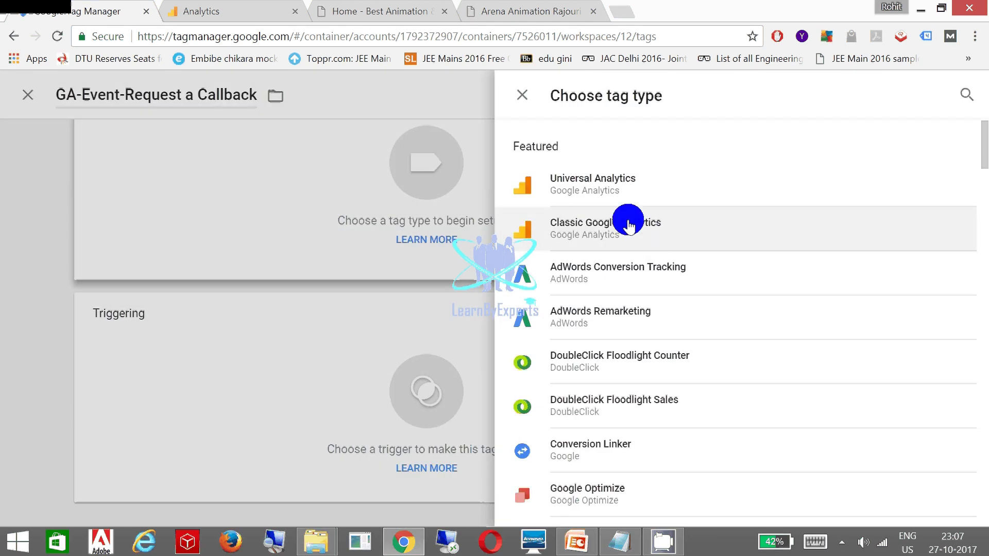
click(594, 191)
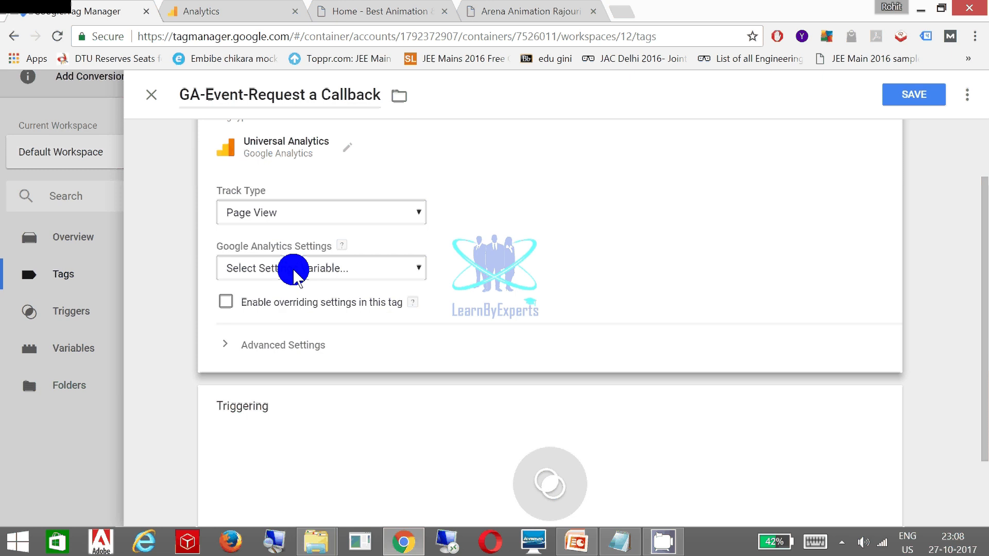
Switch to Google Analytics, open the Property Settings of animation.bestarenacentre.com in the administration area, and copy the Tracking Id.
click(221, 11)
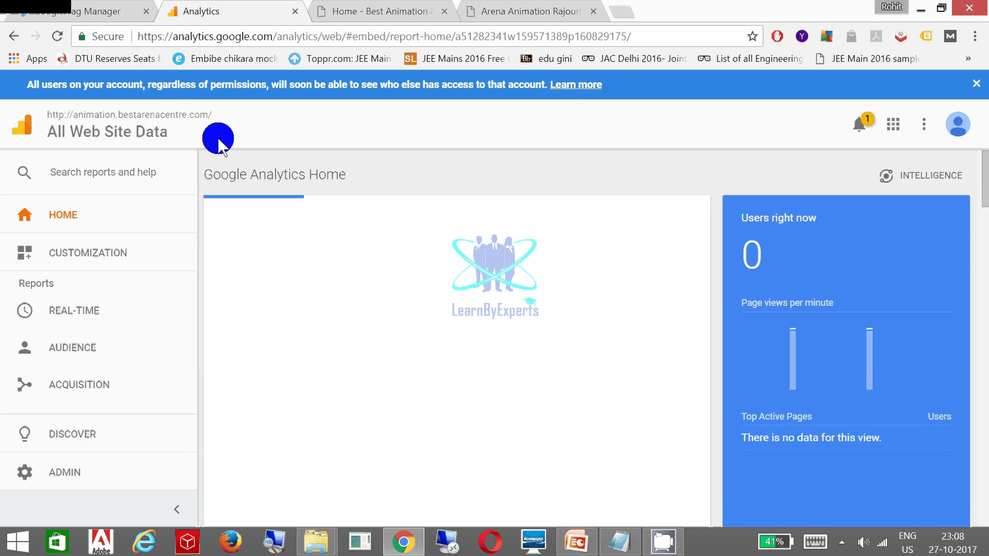
click(62, 480)
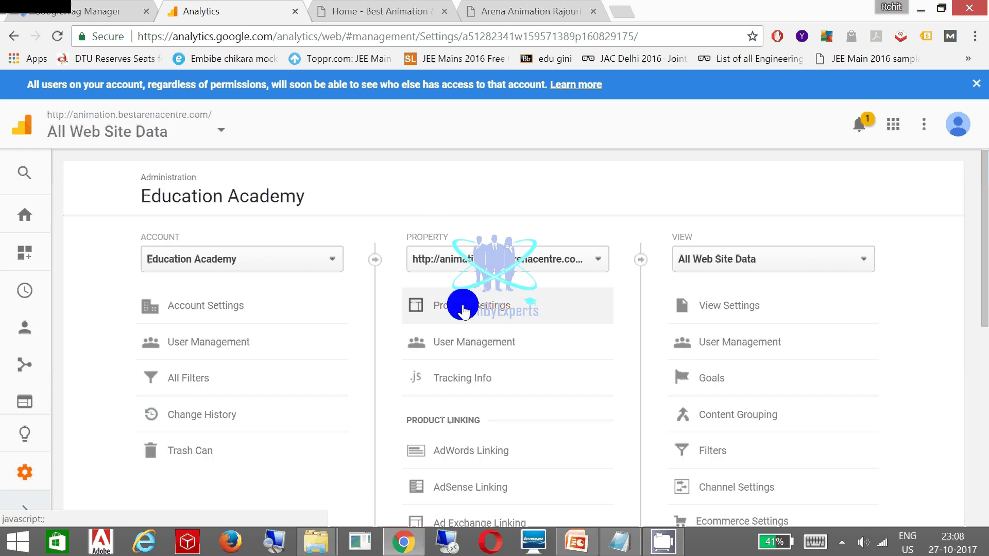
click(465, 311)
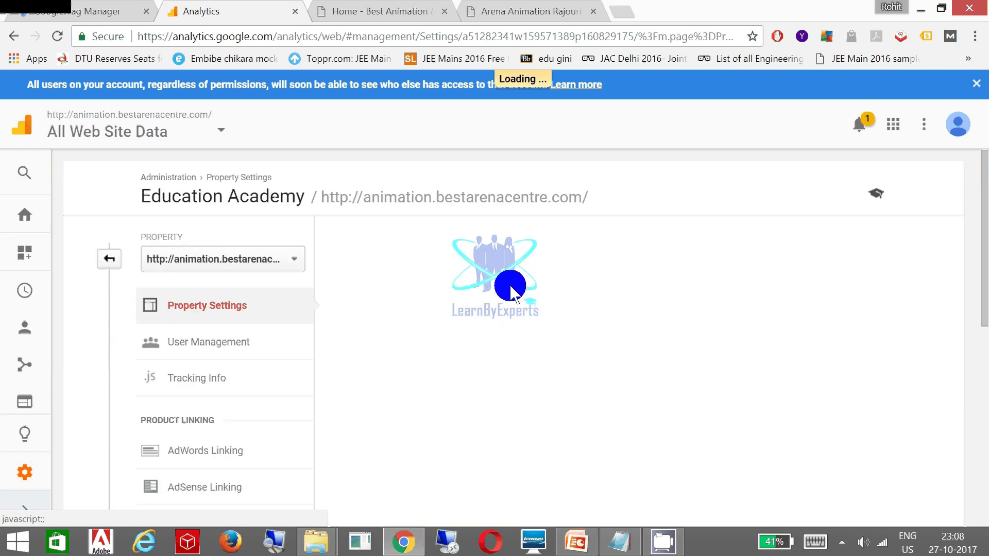
drag(403, 323, 332, 327)
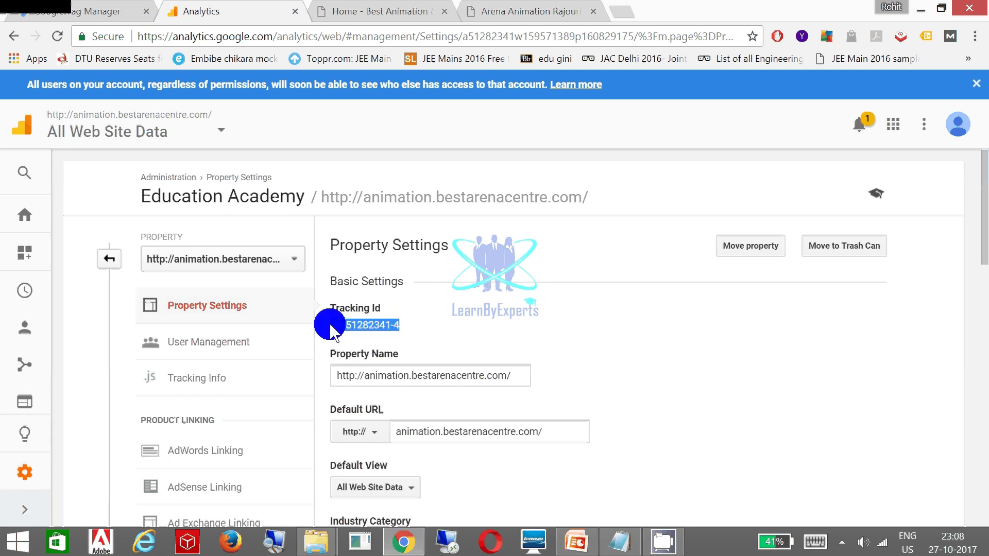
triple_click(415, 325)
click(395, 329)
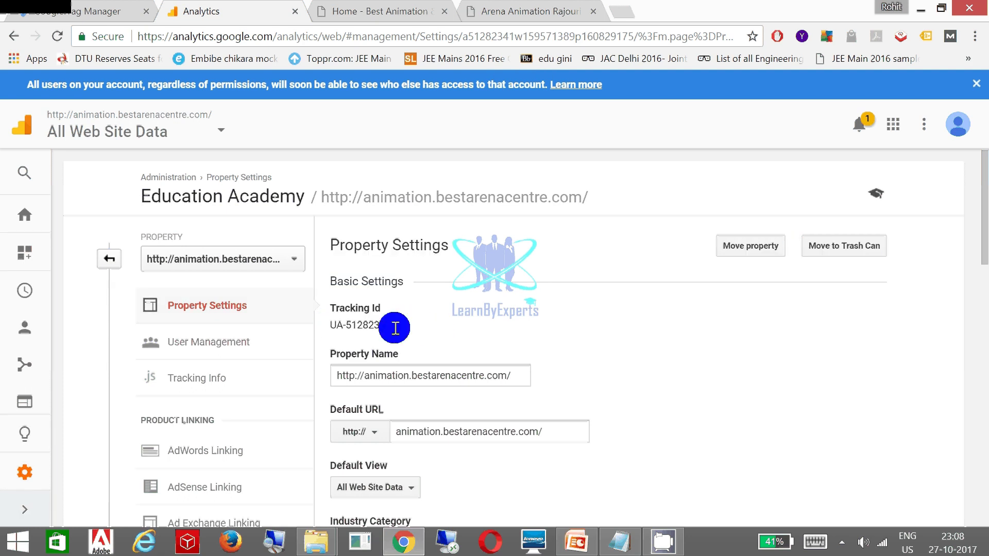
drag(395, 328, 331, 328)
key(ctrl+c)
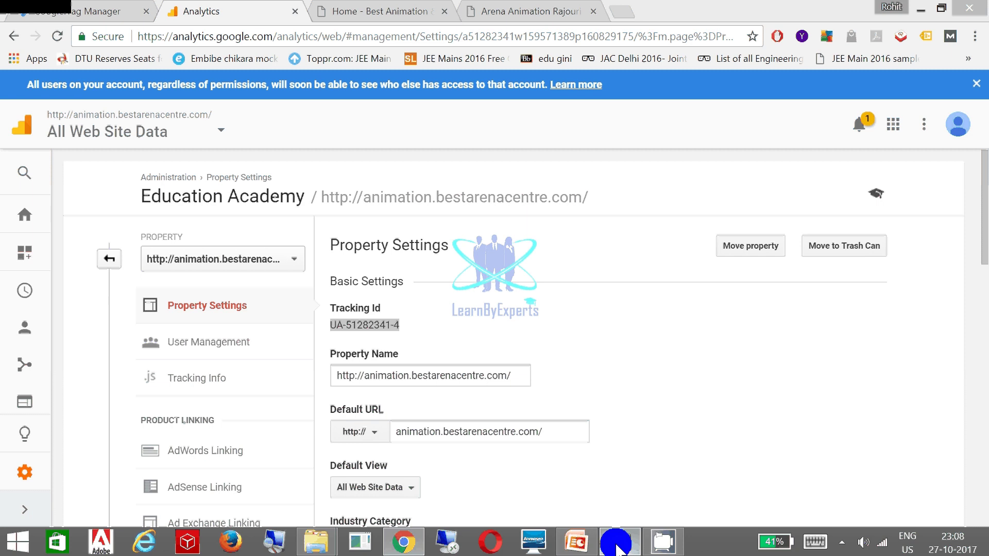
Add a "GA ID :" line with the copied tracking ID below the Click Text line in the Notepad note.
click(617, 543)
click(864, 86)
key(Return)
key(Return)
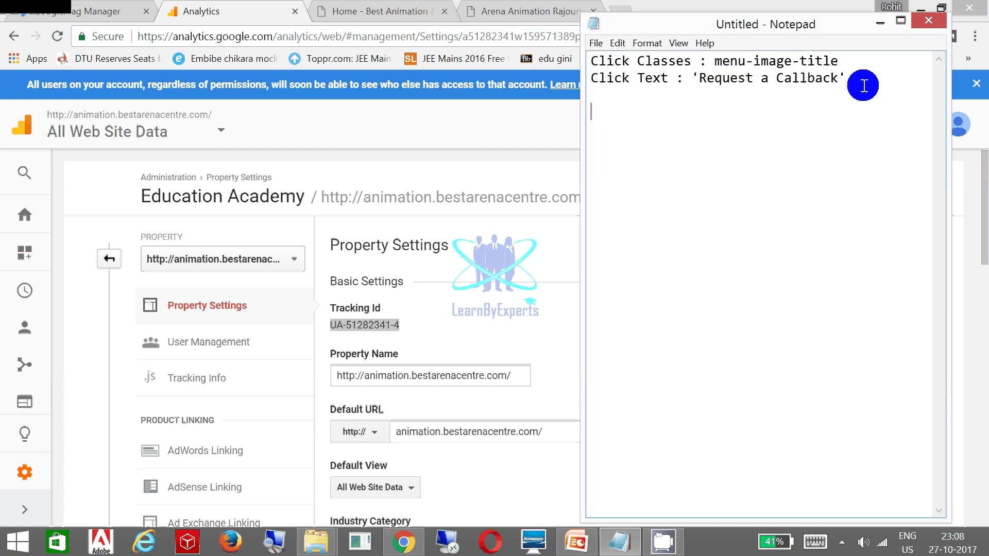
text(GA ID :)
key(ctrl+v)
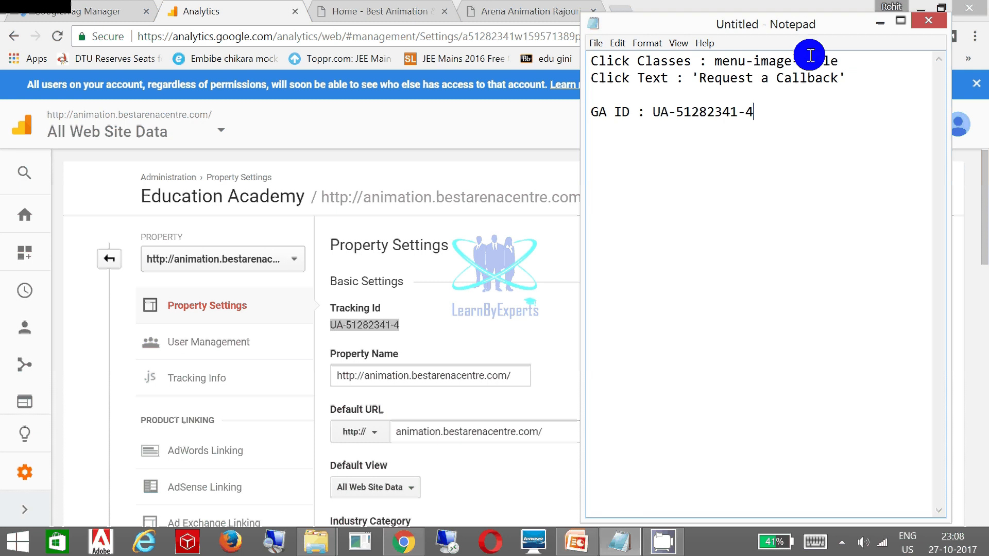
click(881, 22)
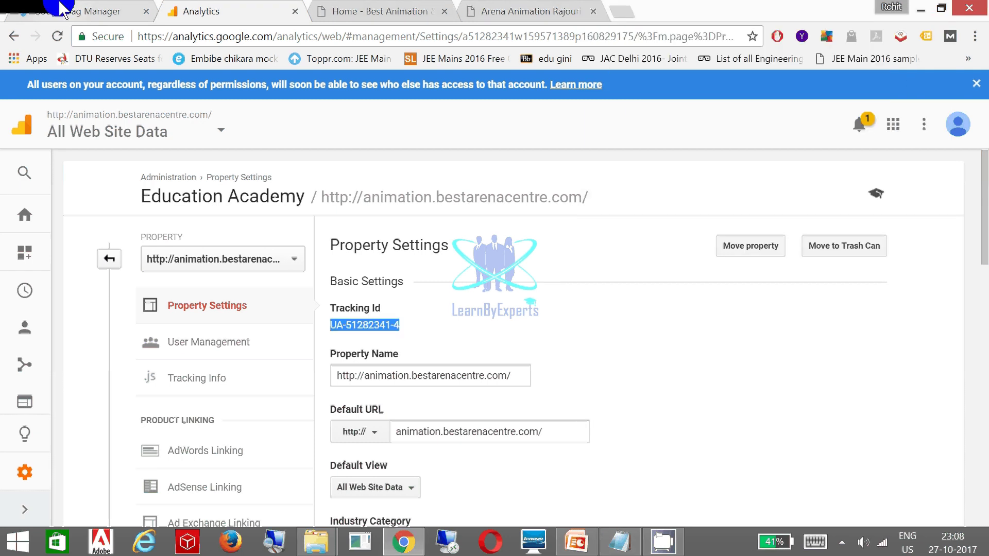
Return to the tag in Google Tag Manager, set its Google Analytics Settings to {{Animation-GAID}}, and check that variable's configuration.
click(61, 8)
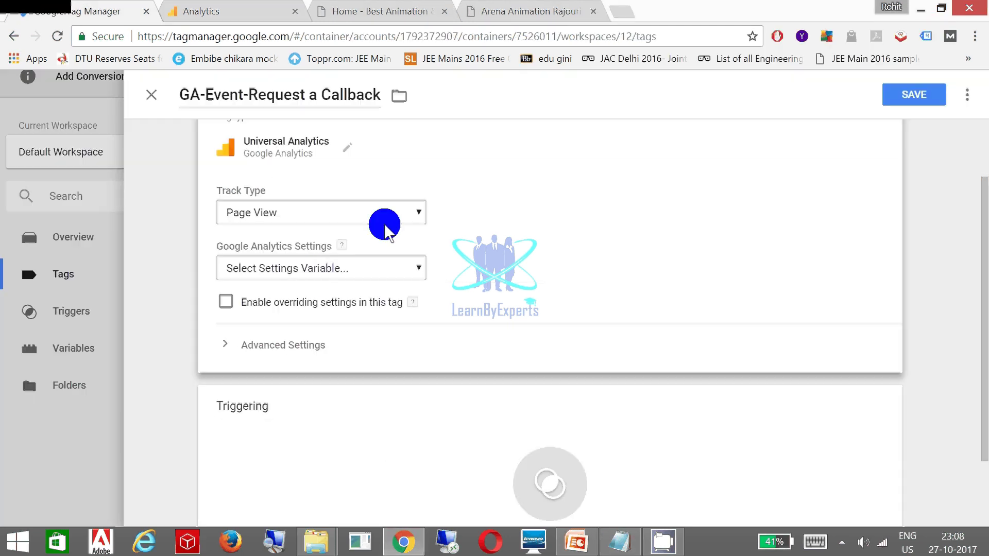
click(320, 271)
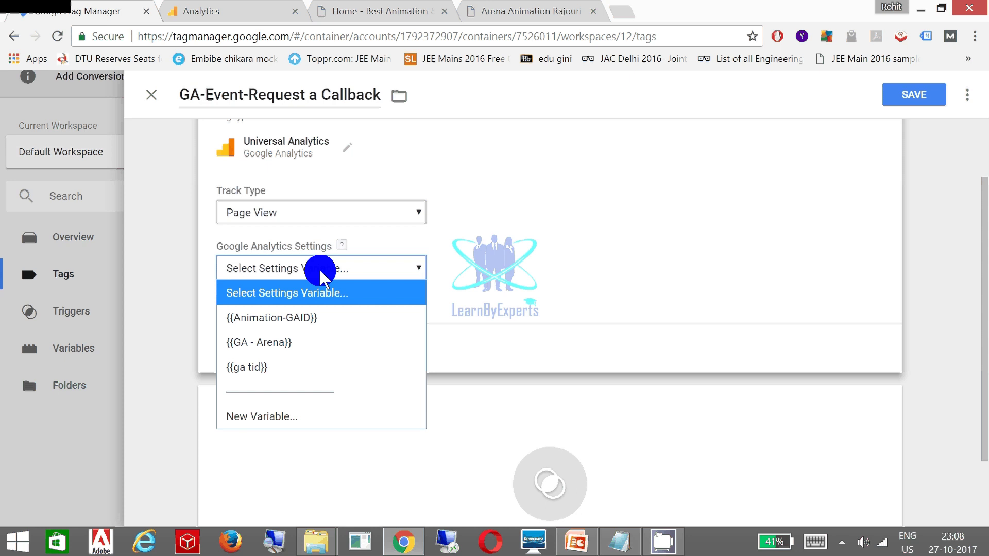
click(262, 418)
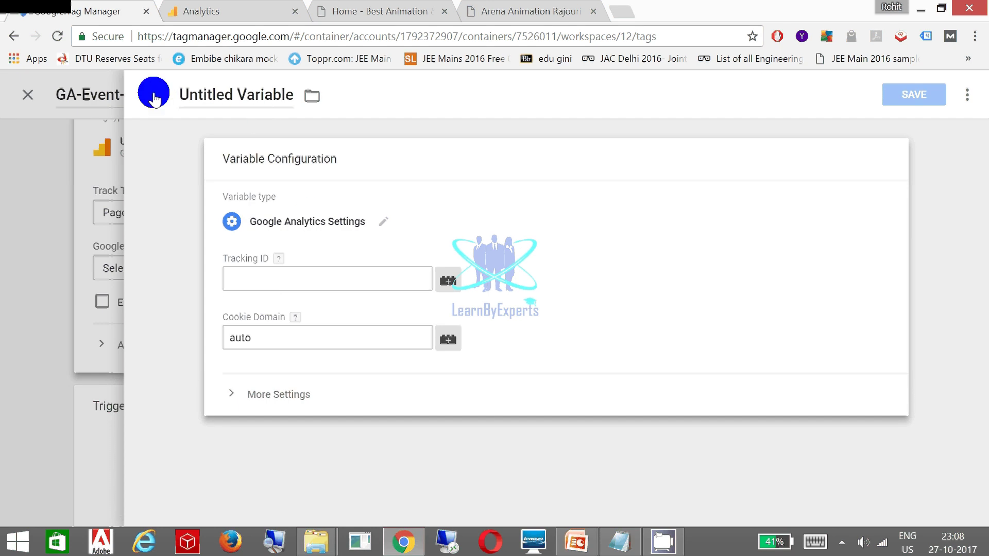
click(153, 97)
click(293, 268)
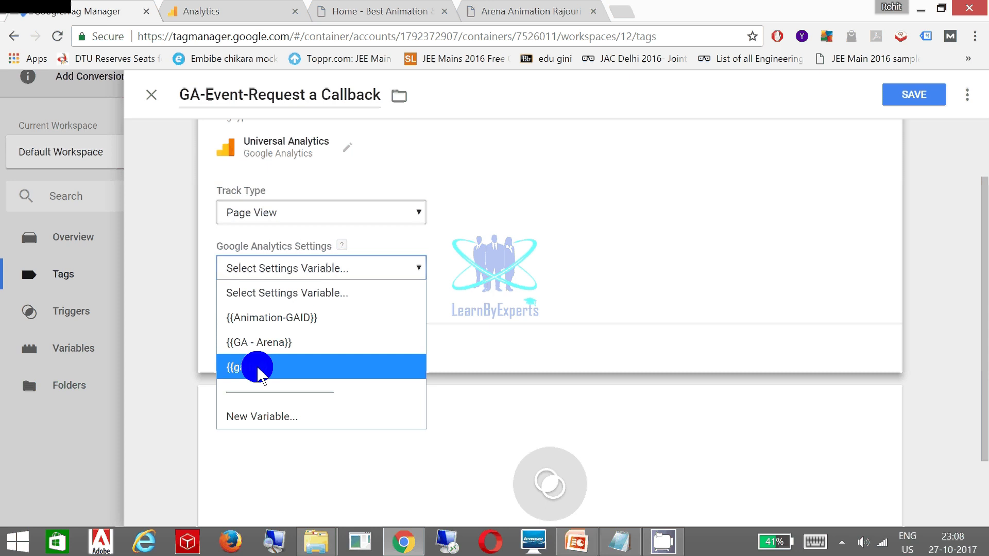
click(262, 323)
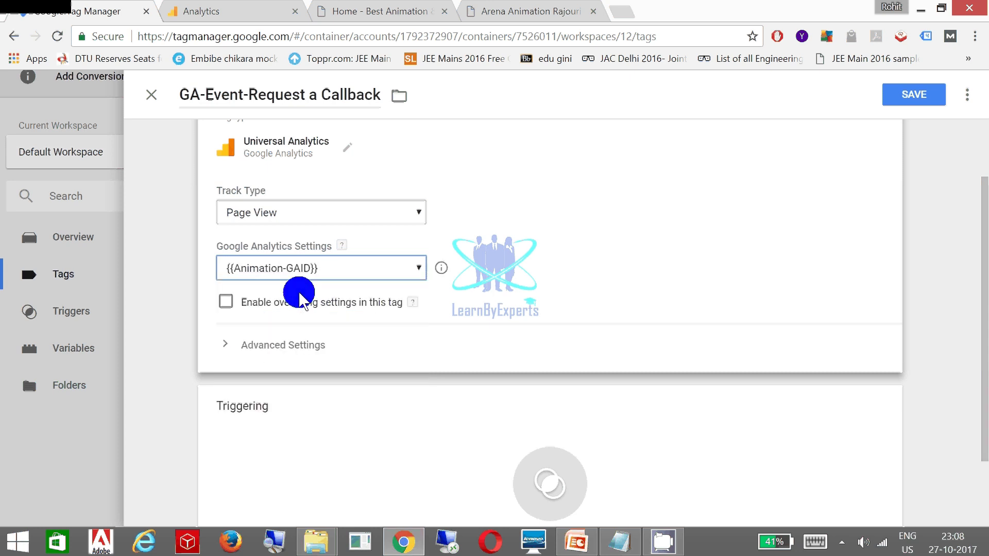
click(442, 272)
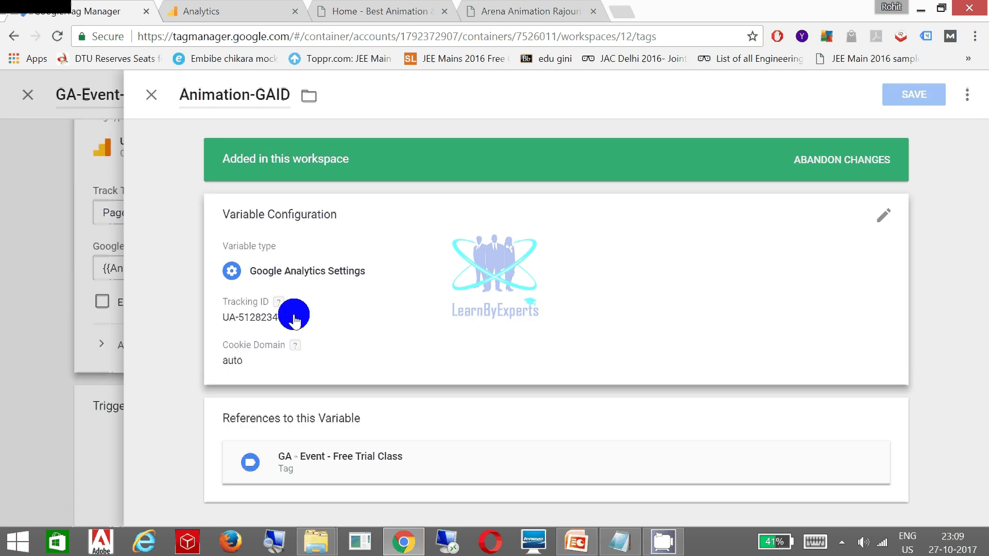
click(154, 98)
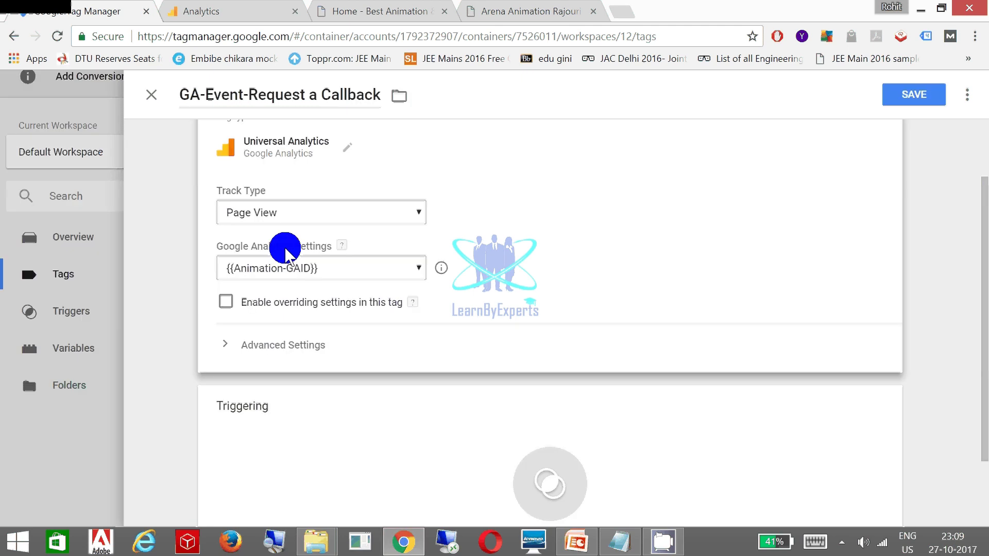
Add the existing Request a Callback trigger as the tag's firing trigger.
scroll(287, 252, down, 2)
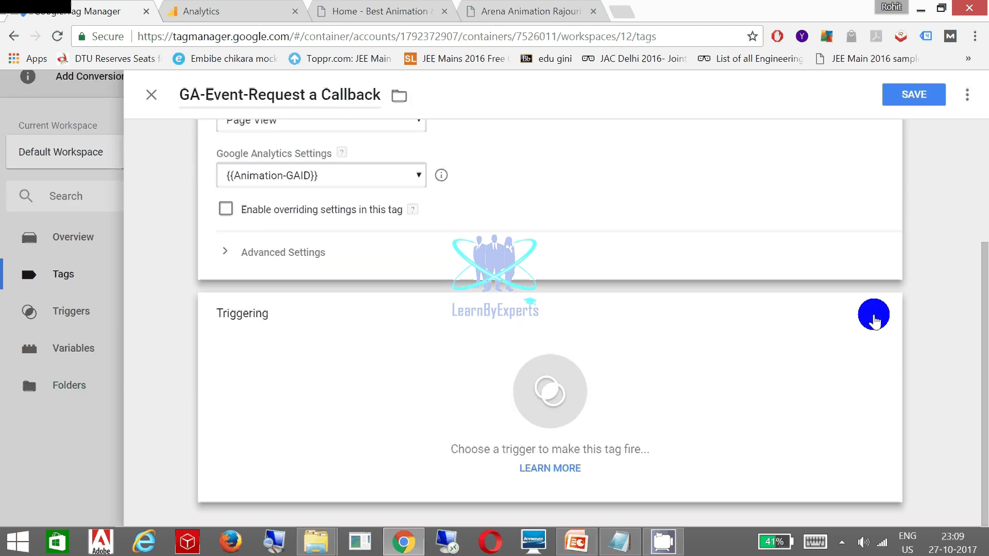
click(875, 319)
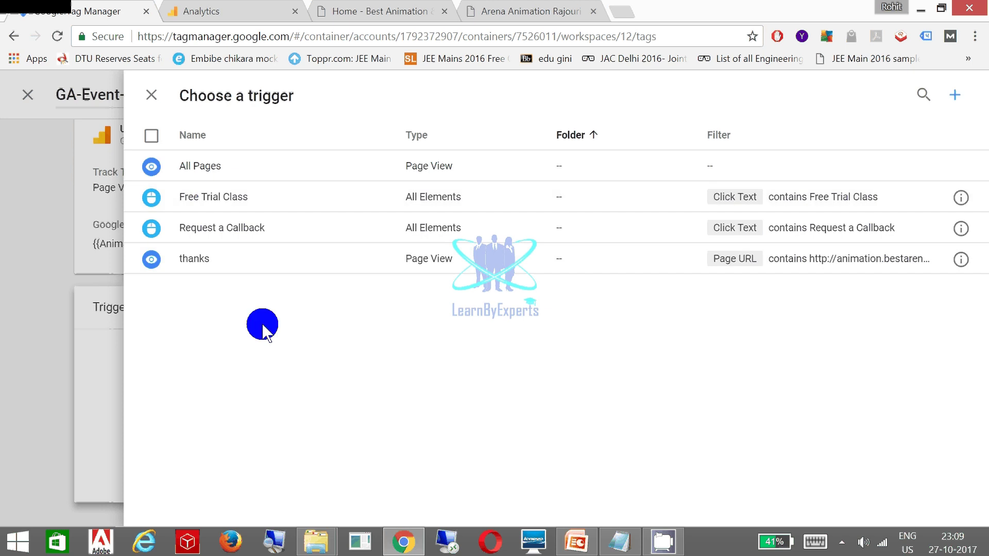
click(210, 234)
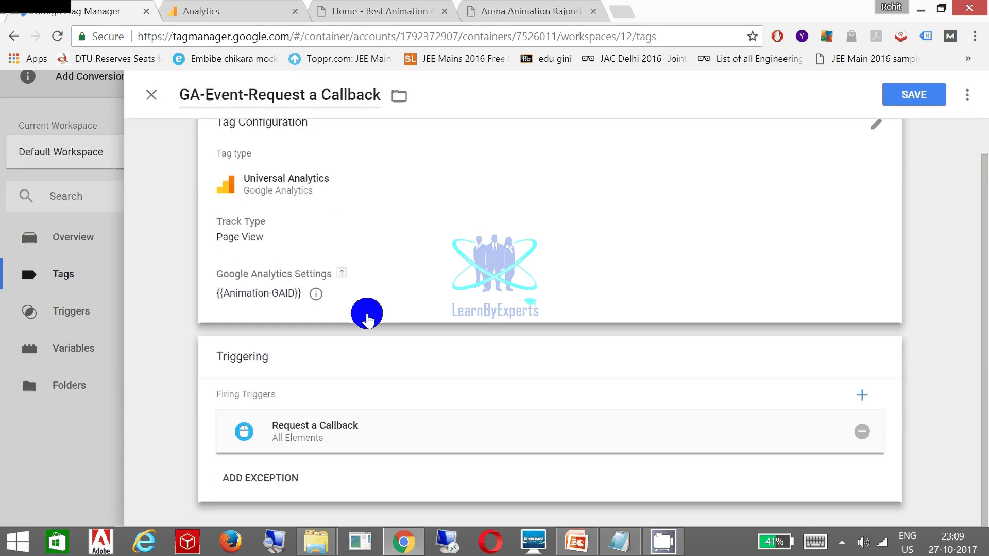
Switch to PowerPoint and review the Step #4 slide on the tag configuration, Google Analytics ID and Track Type.
key(alt+Tab)
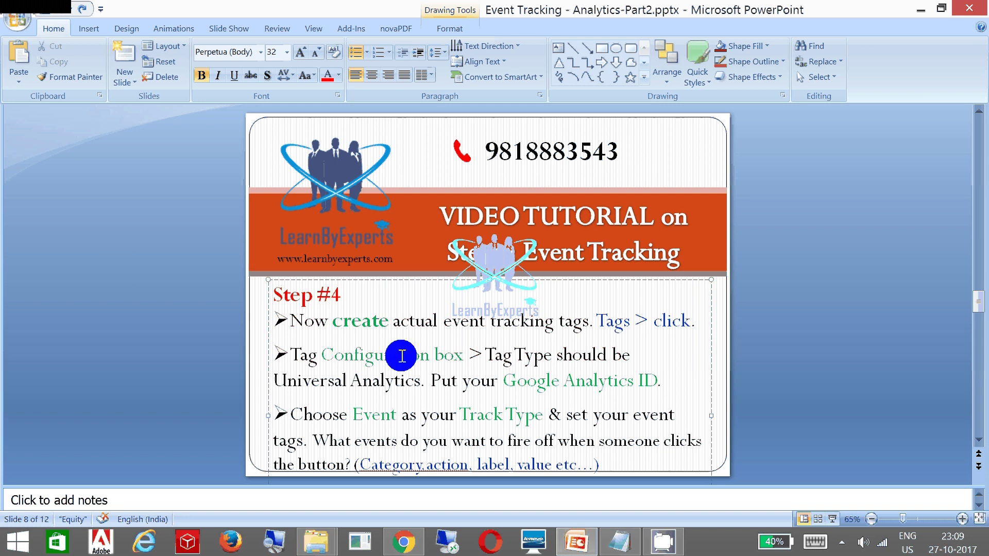
drag(365, 356, 419, 357)
click(503, 381)
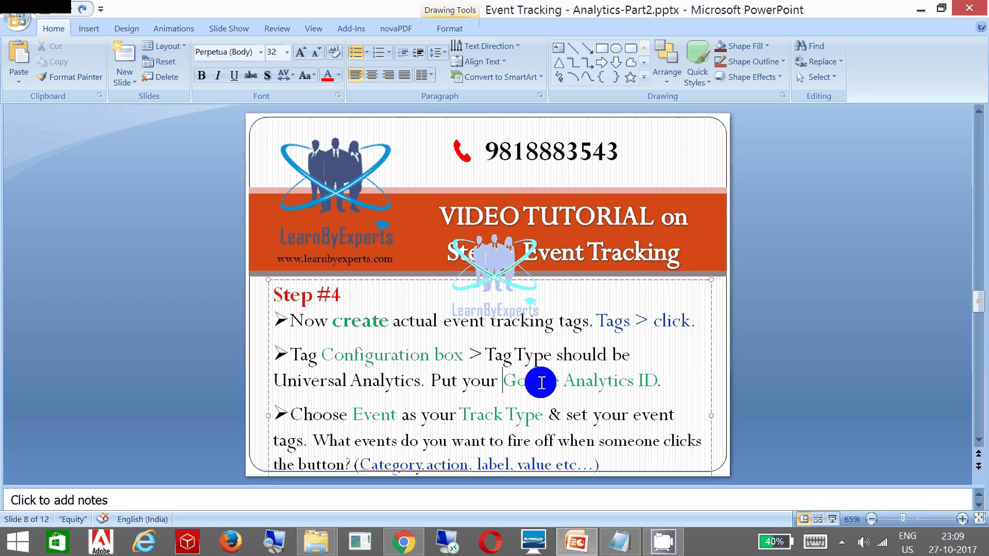
drag(541, 383, 656, 383)
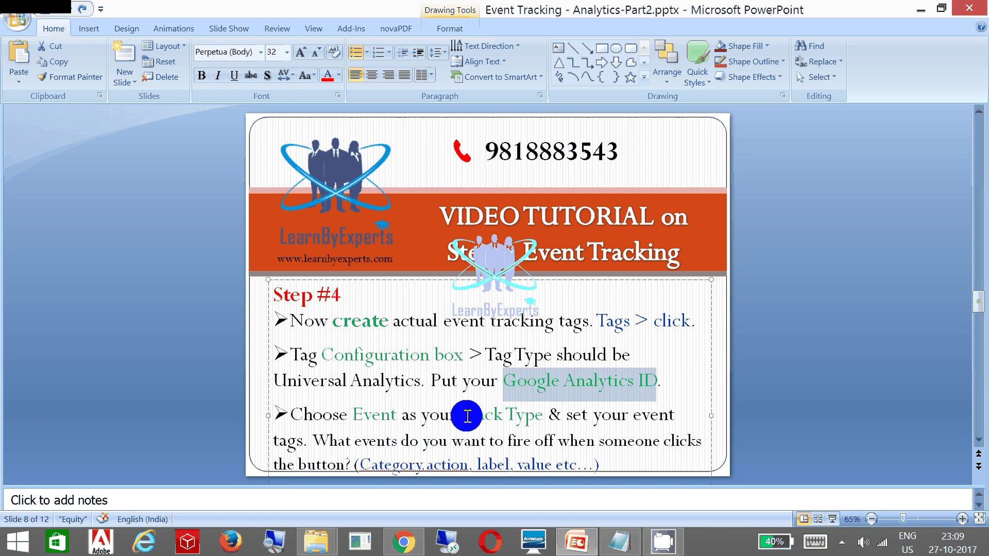
drag(460, 415, 504, 430)
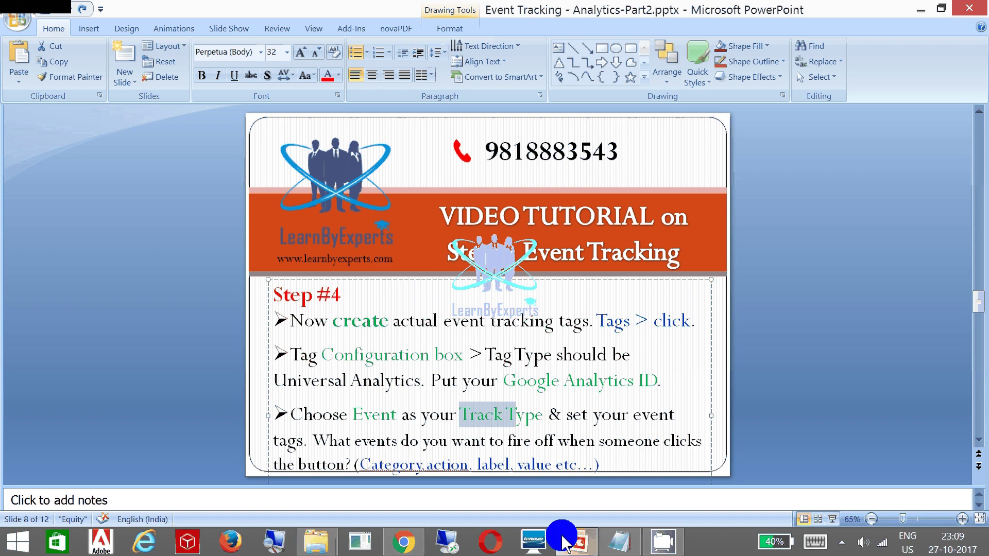
Switch back to Chrome and set the tag's Track Type to Event in the tag configuration.
click(404, 545)
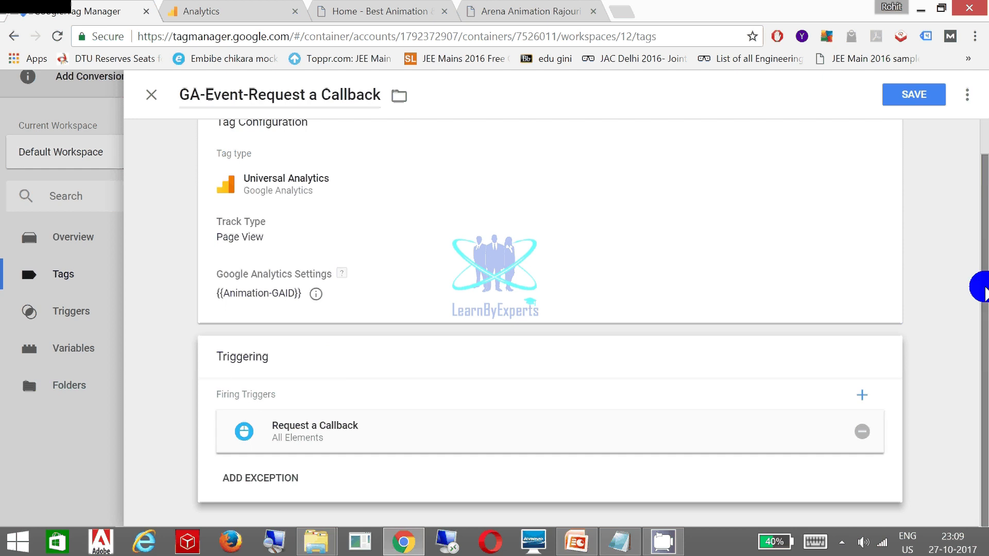
drag(982, 291, 918, 199)
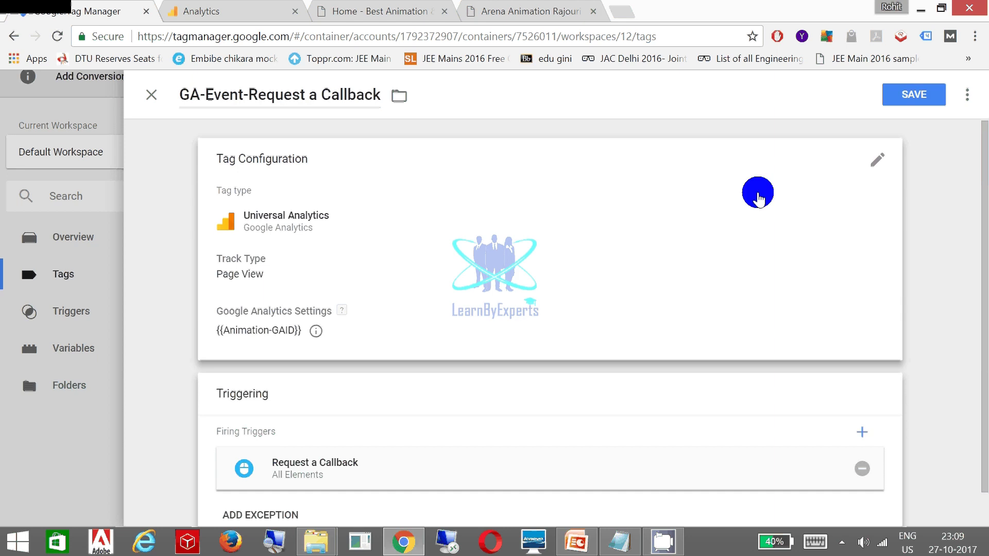
scroll(353, 264, down, 1)
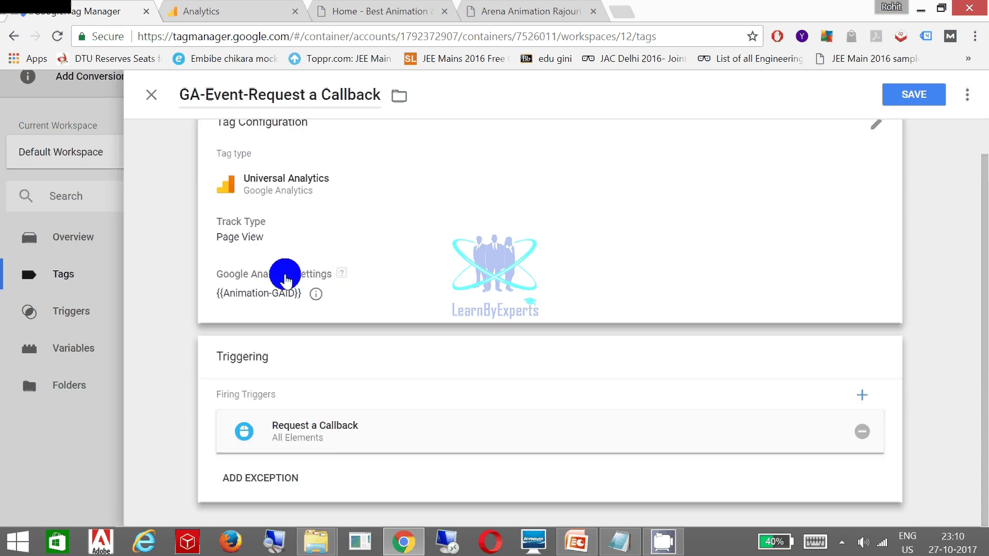
click(285, 278)
click(287, 199)
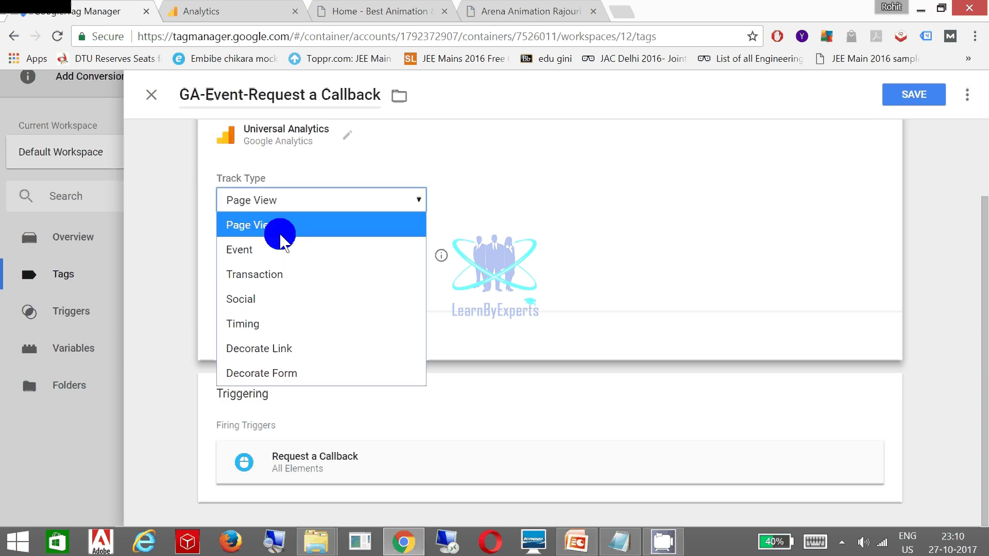
click(252, 250)
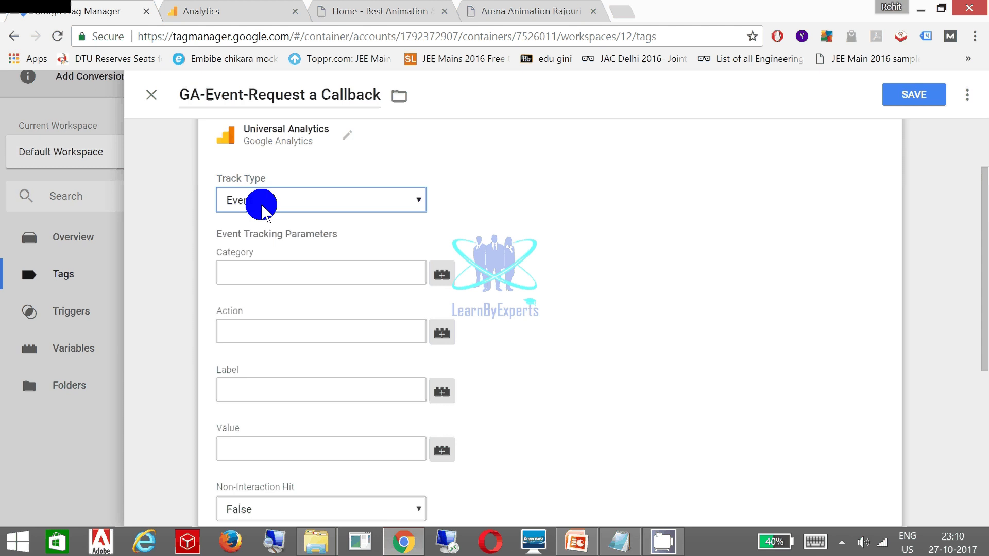
click(253, 279)
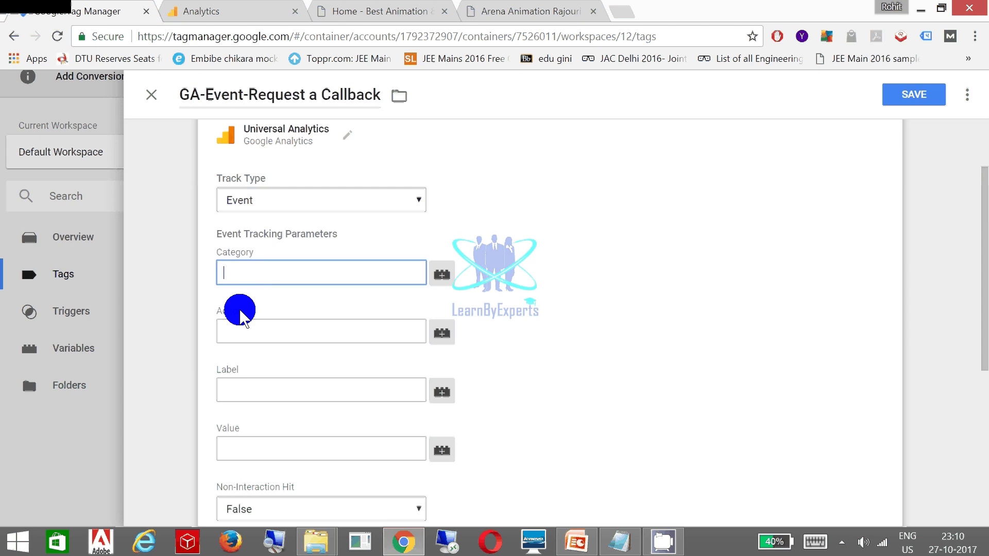
click(241, 332)
click(243, 392)
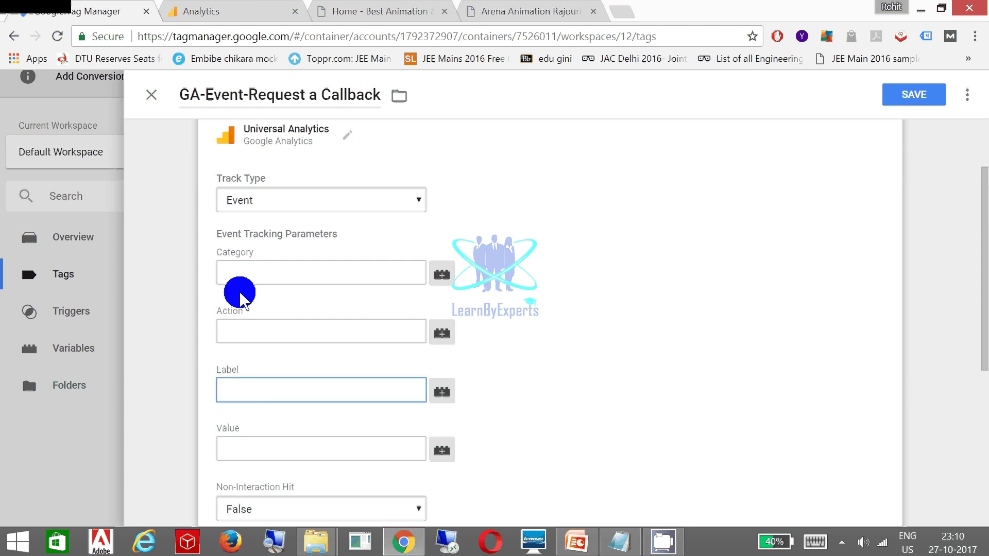
click(240, 271)
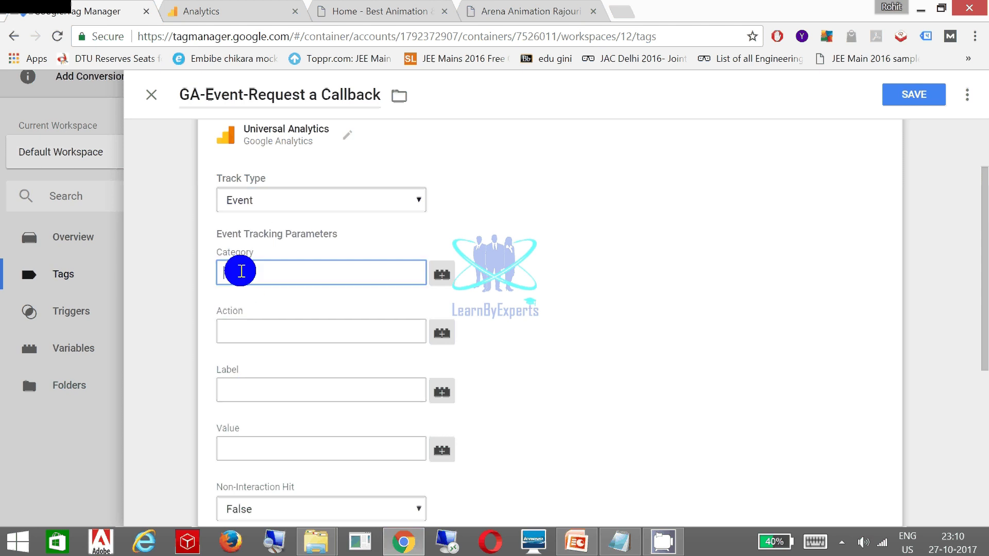
click(315, 218)
scroll(315, 218, up, 1)
scroll(422, 254, down, 1)
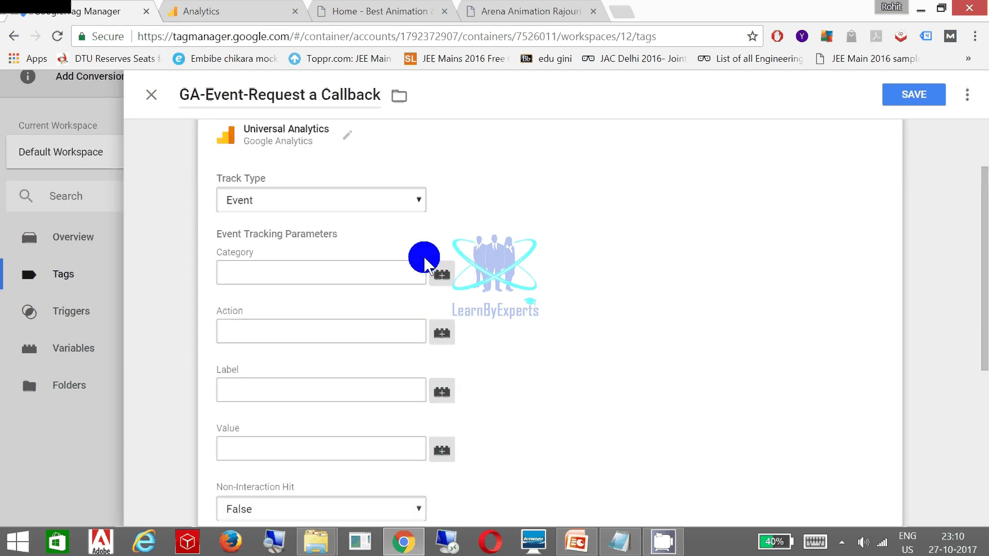
Fill in the event tracking parameters with Category "Callback", Action "Request" and Label "Request Callback".
click(264, 274)
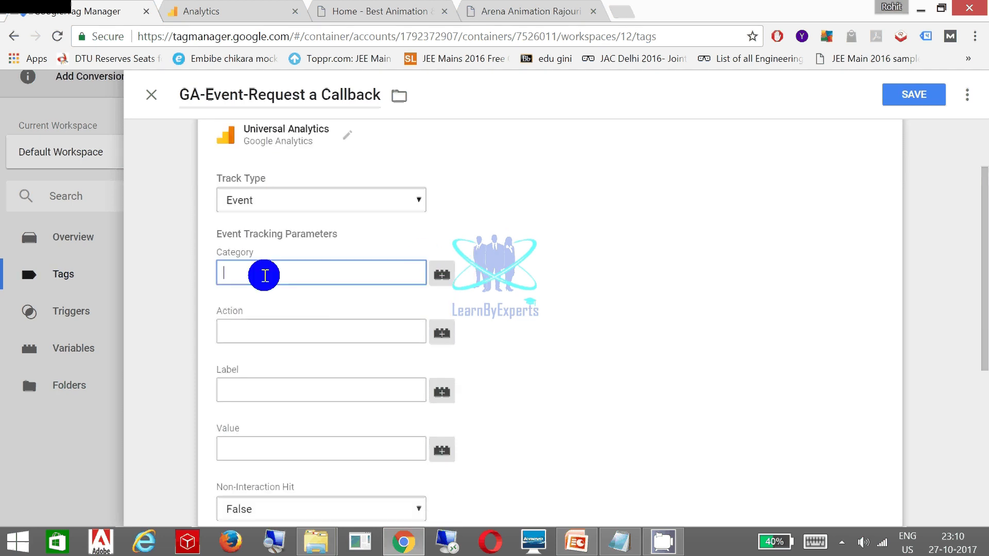
text(Call)
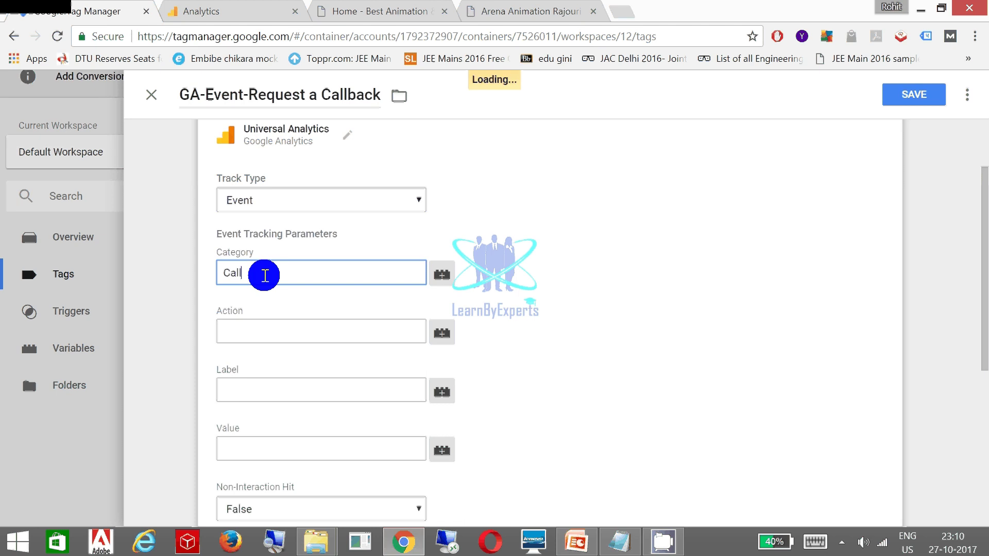
text(b)
key(Tab)
key(Tab)
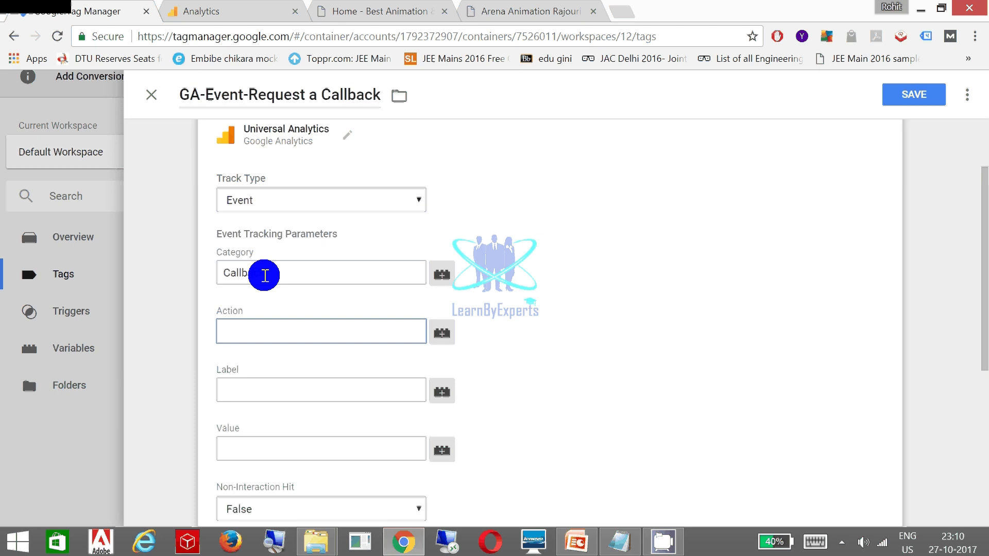
text(Request)
key(Tab)
key(Tab)
text(Re)
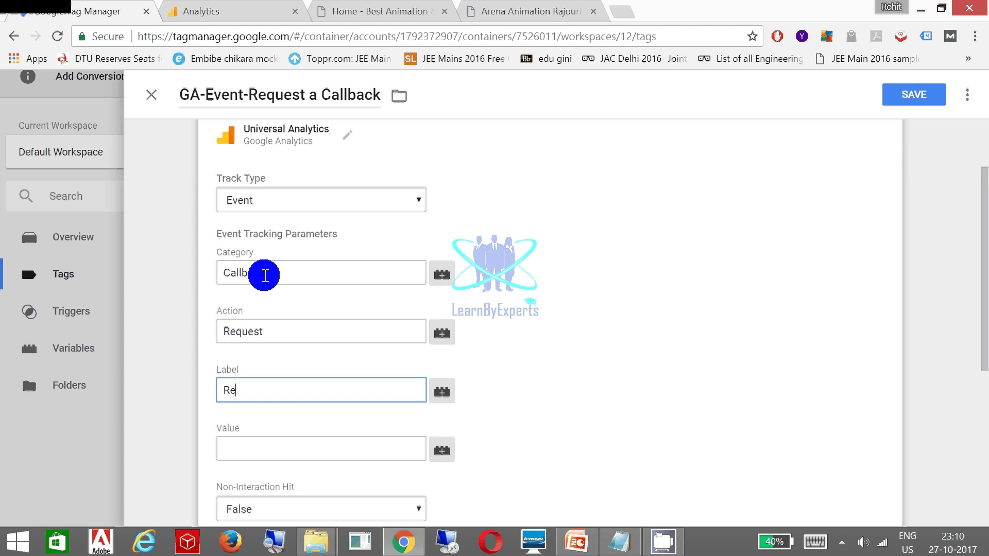
text(quest Callback)
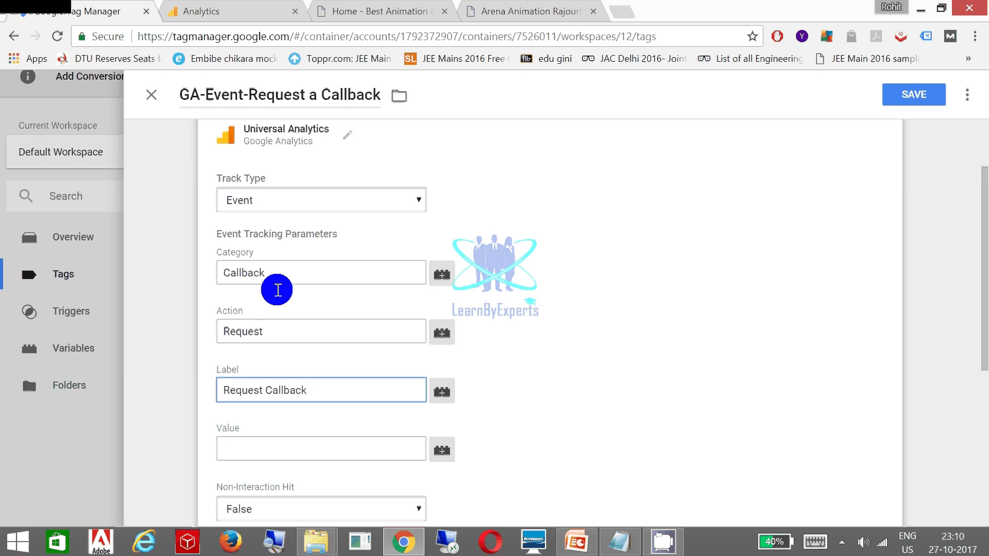
Add the lines "Category : Callback", "Action : Request" and "Label : Request Callback" to the Notepad note, and minimize it.
click(618, 541)
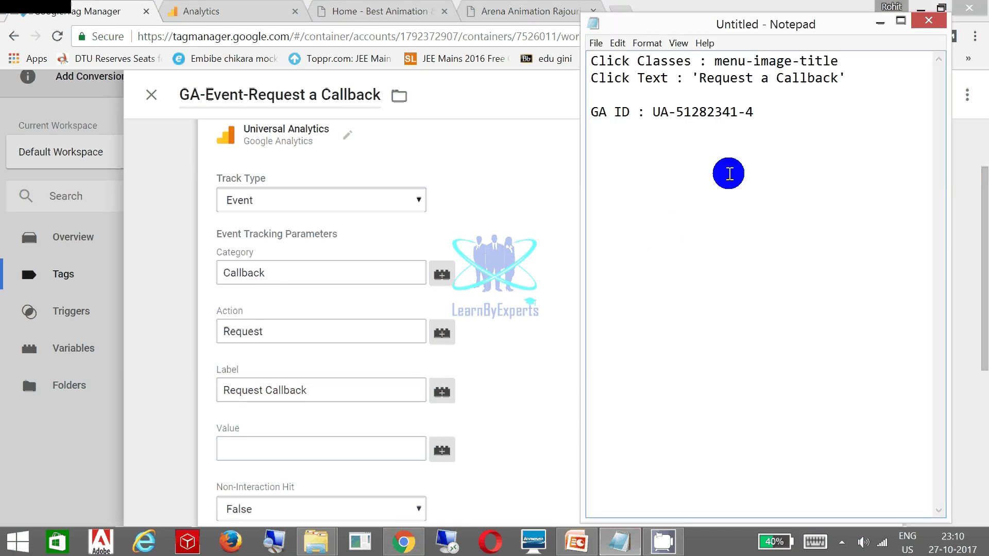
text(Category : Callba)
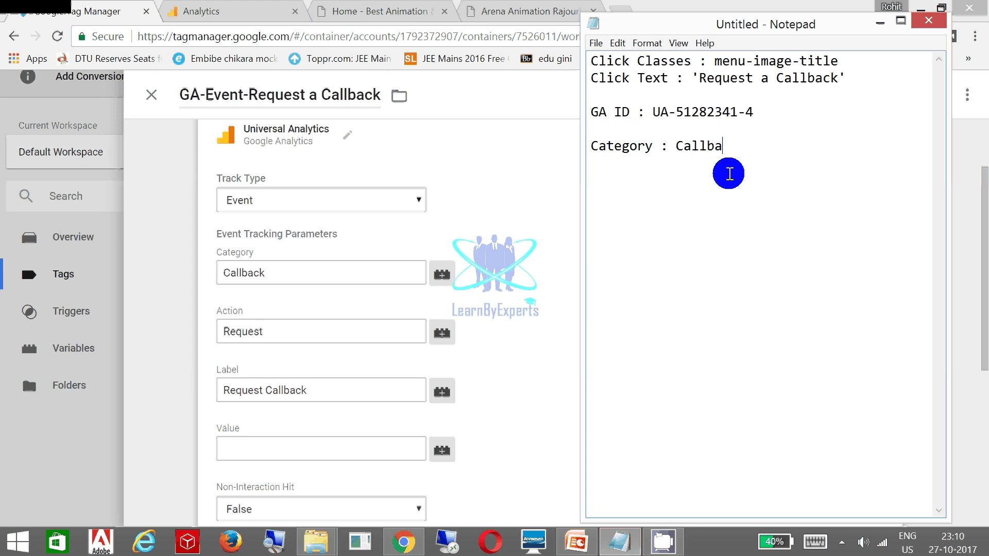
text(ck)
key(Return)
text(Action : Request)
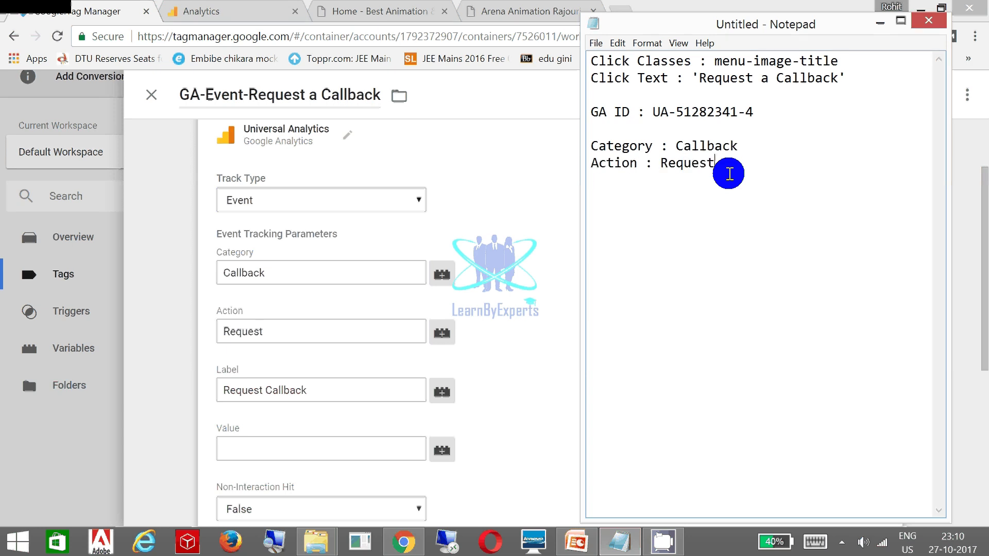
key(Return)
text(Label : Request )
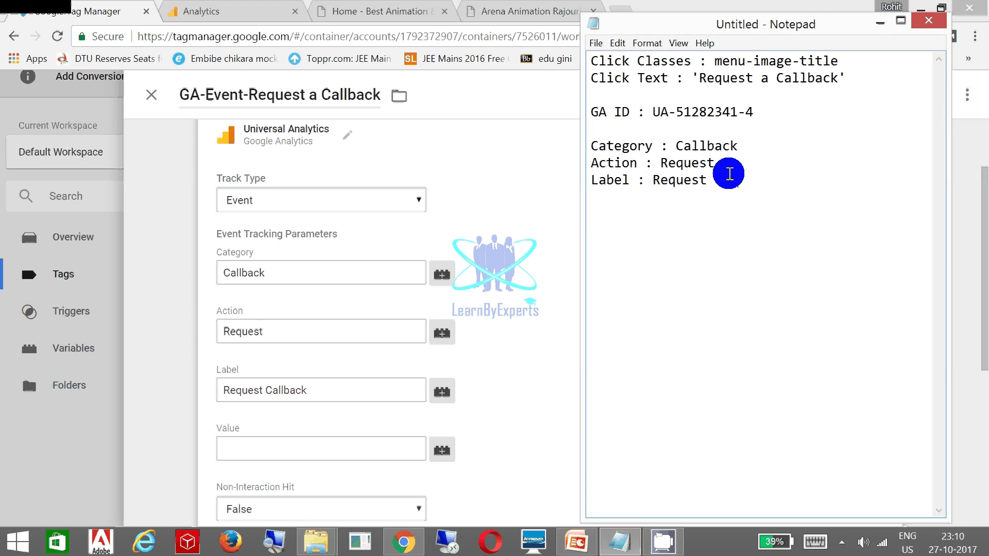
text(Callback)
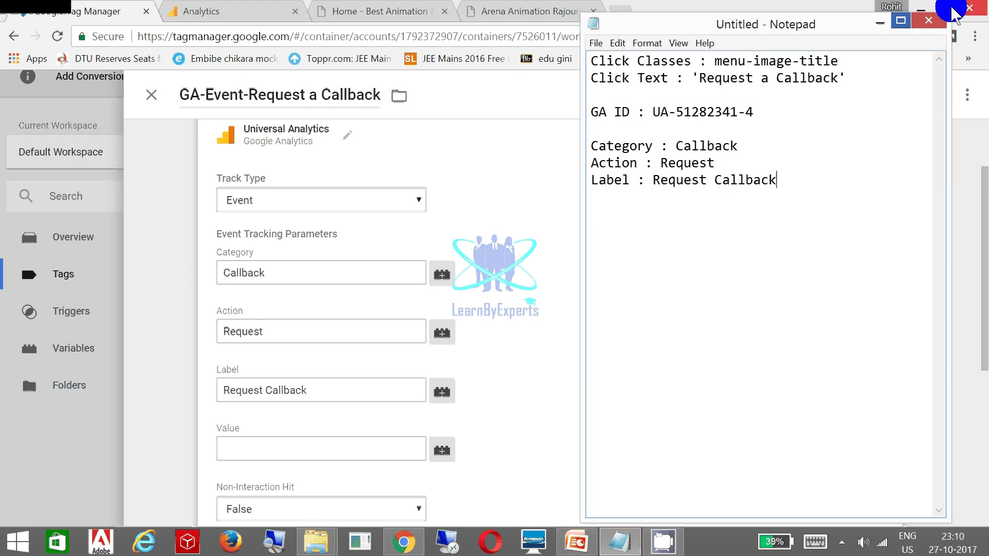
click(879, 21)
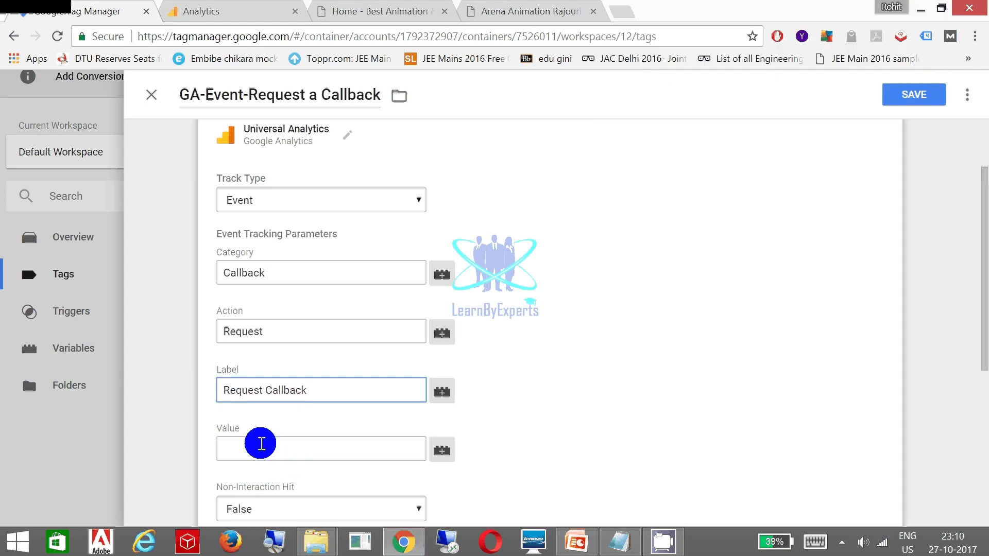
Review the remaining settings and the firing trigger of the GA-Event-Request a Callback tag, and save the tag.
click(261, 443)
scroll(257, 438, down, 3)
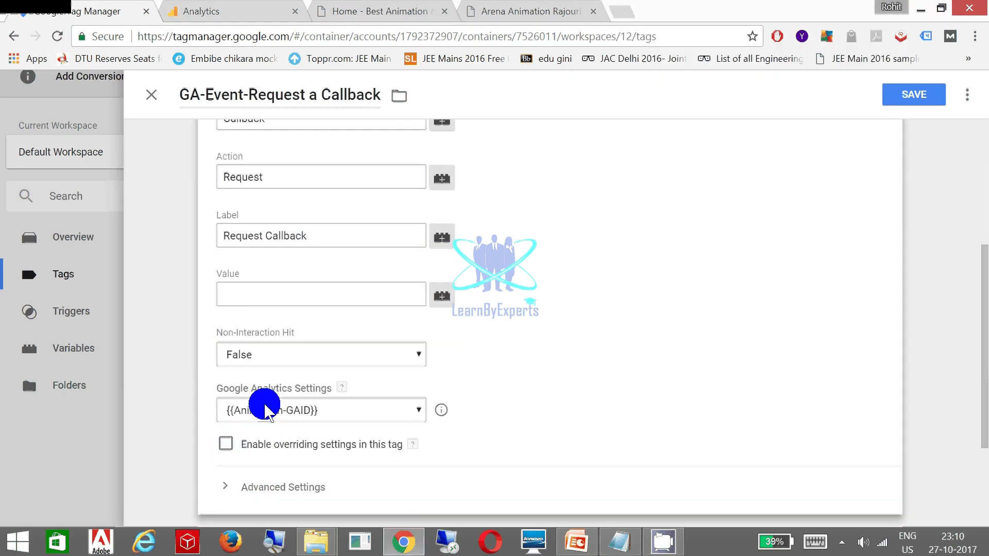
scroll(265, 411, down, 3)
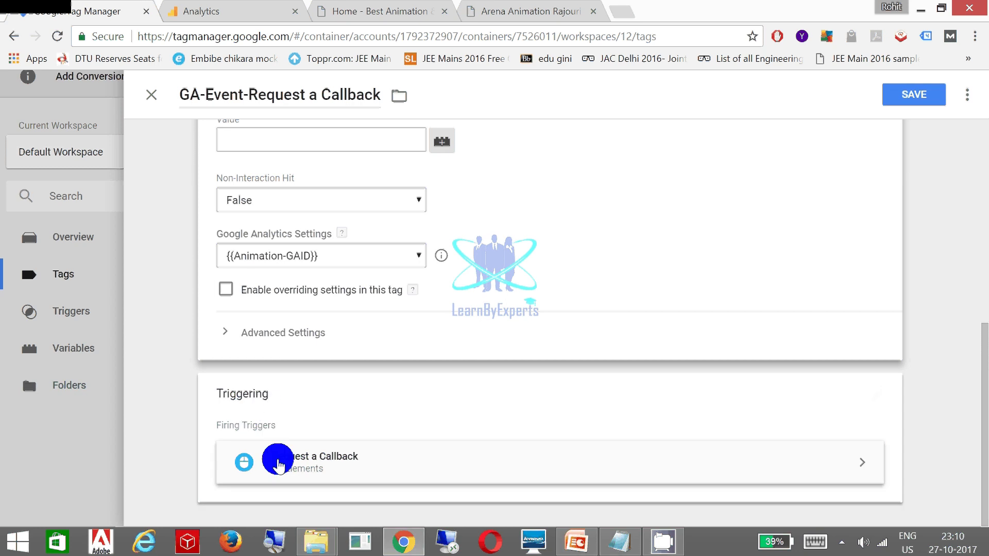
click(877, 407)
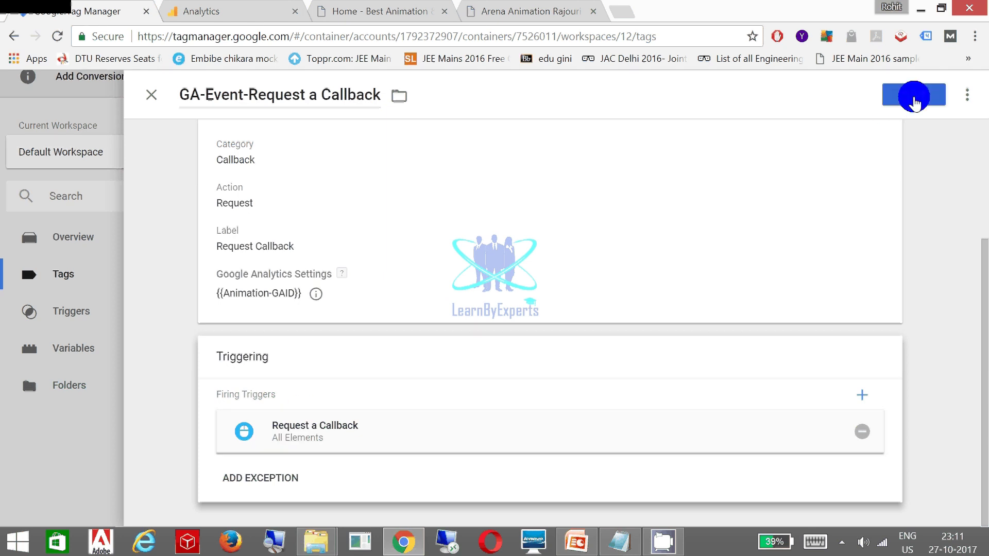
click(914, 98)
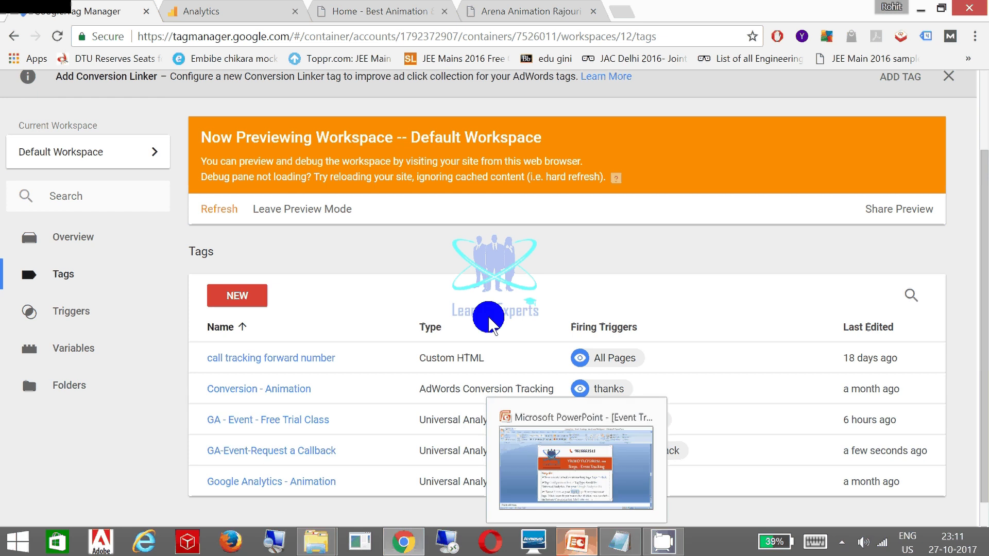
Switch to PowerPoint and review the event parameters on the Step #4 slide and the testing instructions on the Step #5 slide.
click(598, 541)
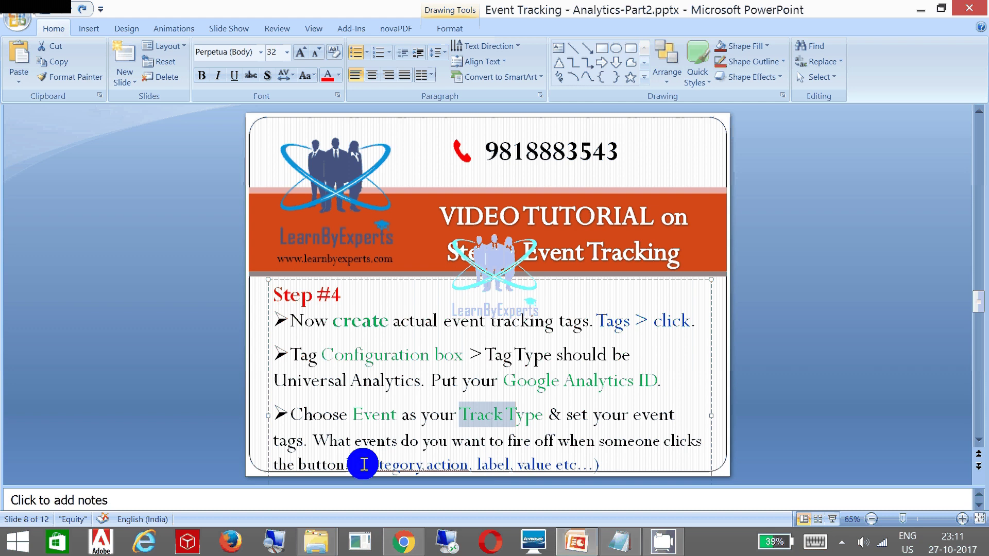
drag(363, 464, 520, 465)
click(754, 393)
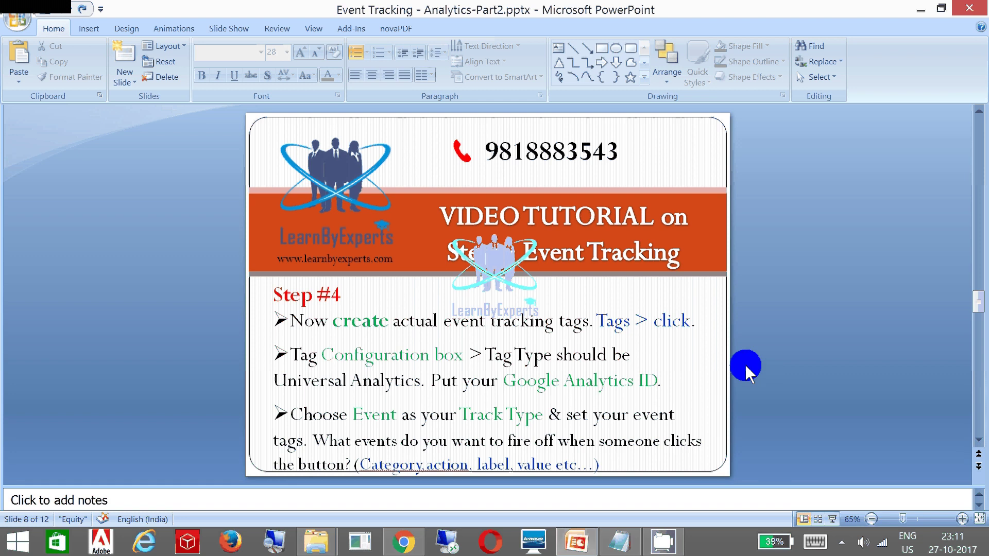
scroll(746, 359, down, 1)
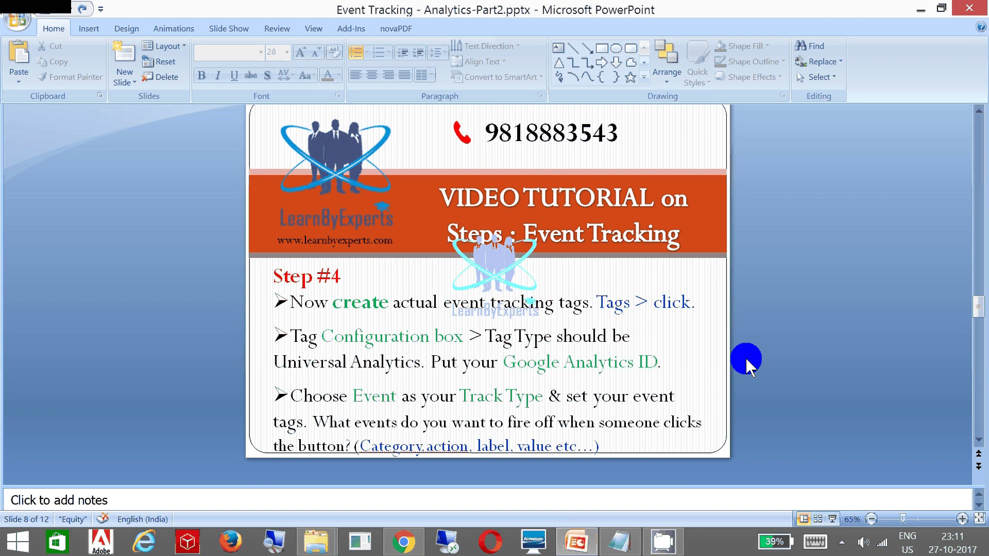
scroll(746, 359, down, 1)
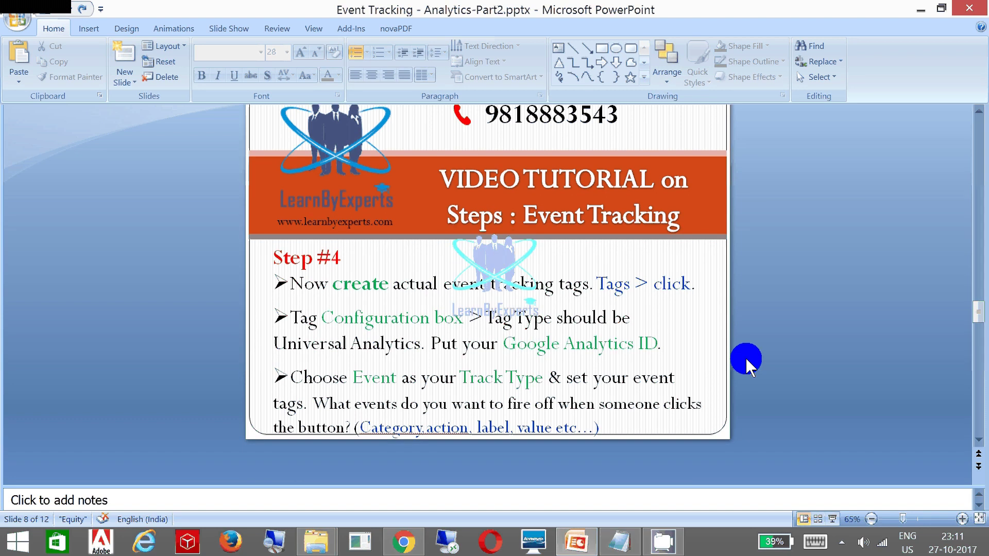
scroll(745, 358, down, 2)
scroll(746, 358, down, 1)
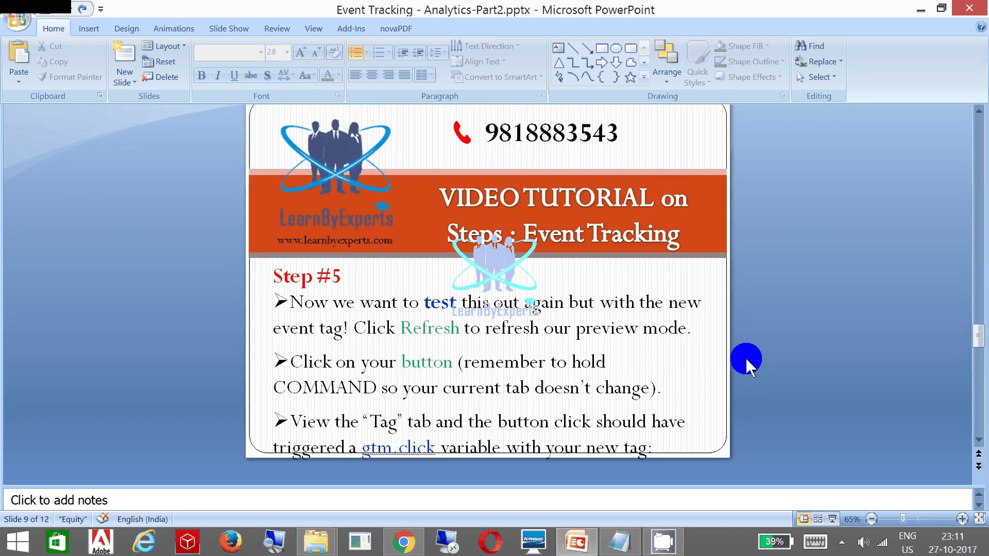
drag(415, 304, 435, 303)
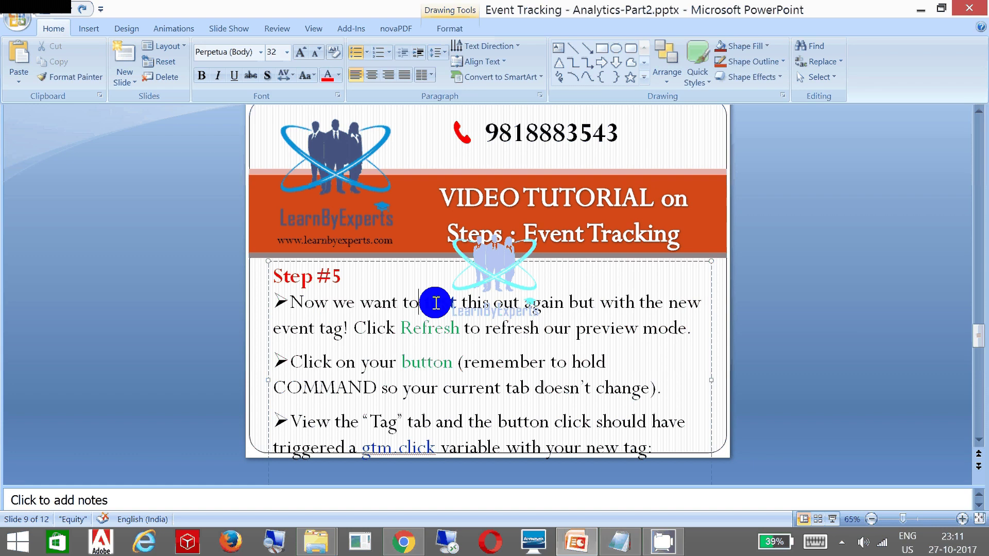
Switch back to Chrome and refresh the Default Workspace preview in Google Tag Manager.
key(alt+Tab)
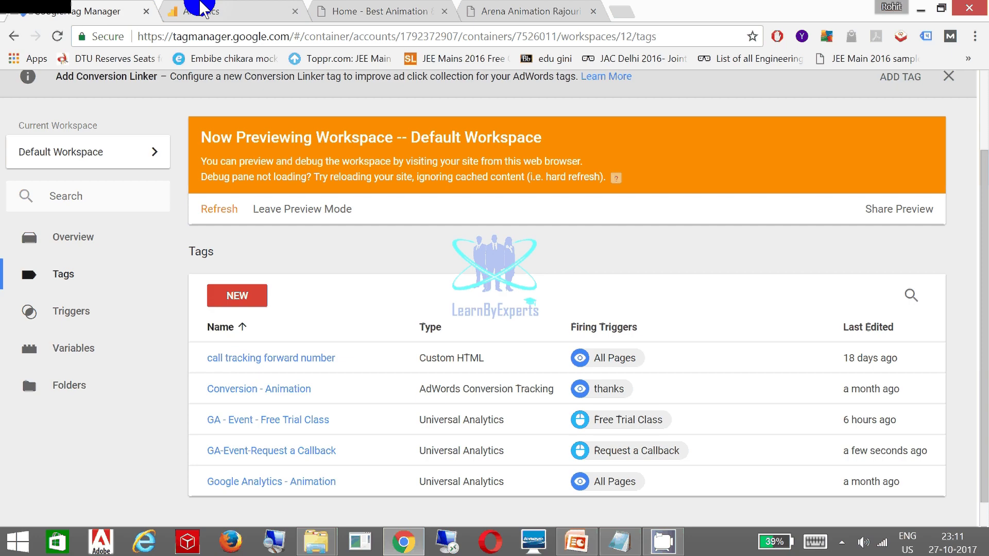
scroll(536, 165, up, 2)
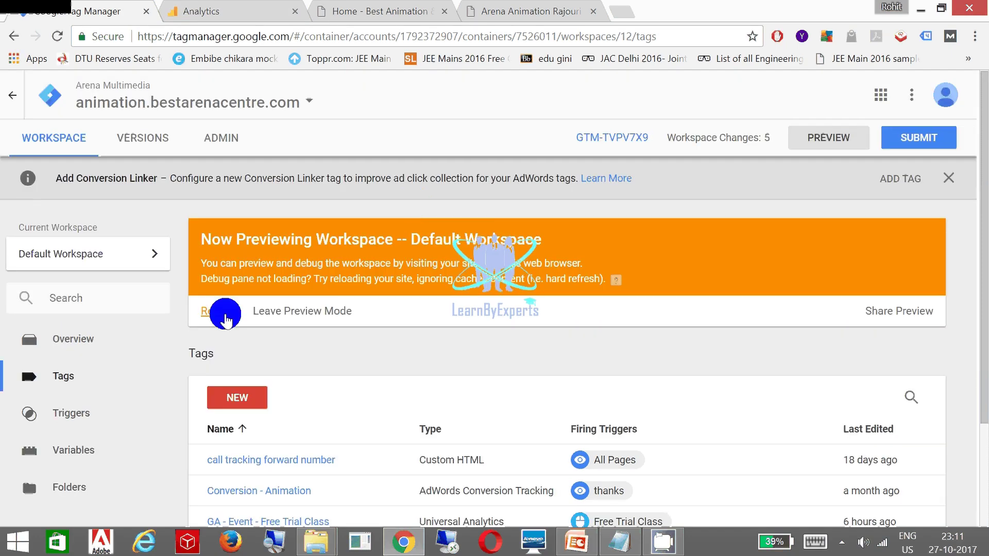
click(226, 315)
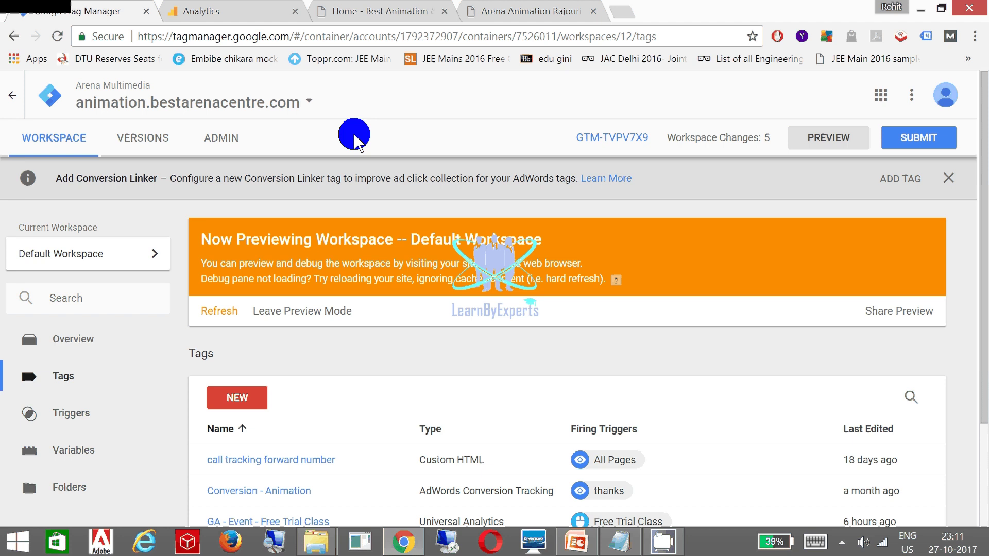
Shrink the debug pane on the animation.bestarenacentre.com page, close the extra Arena Animation Rajouri tab, and reload the page.
click(410, 11)
click(485, 12)
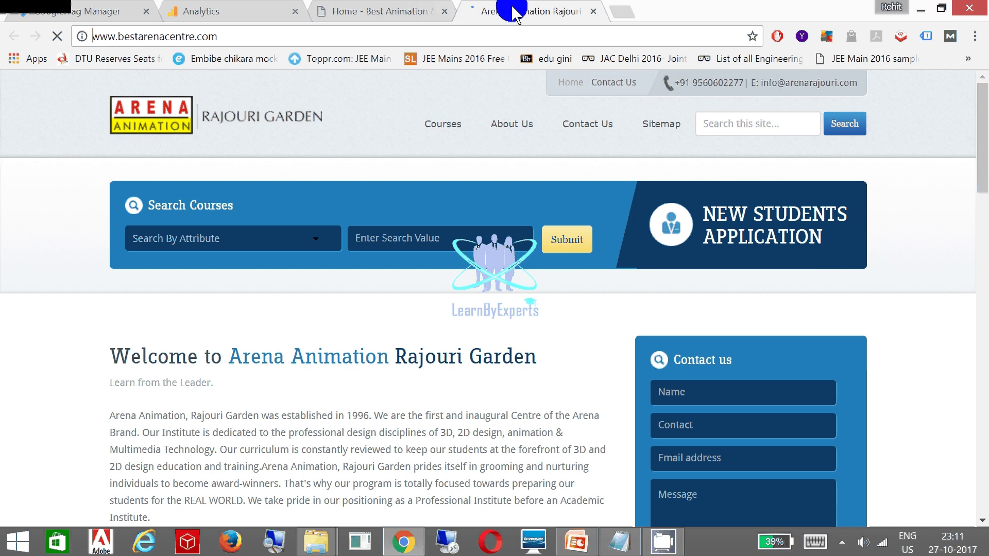
click(396, 21)
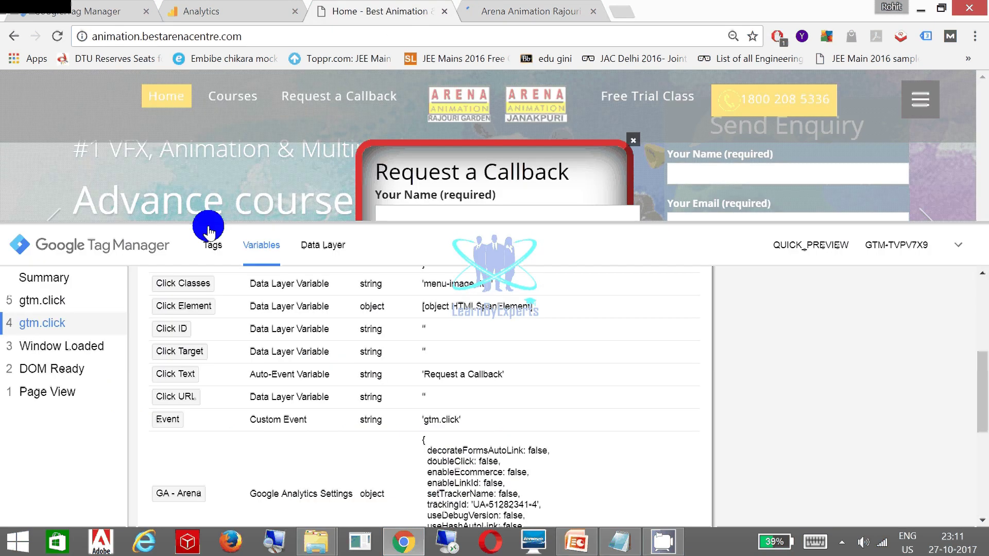
drag(207, 224, 204, 419)
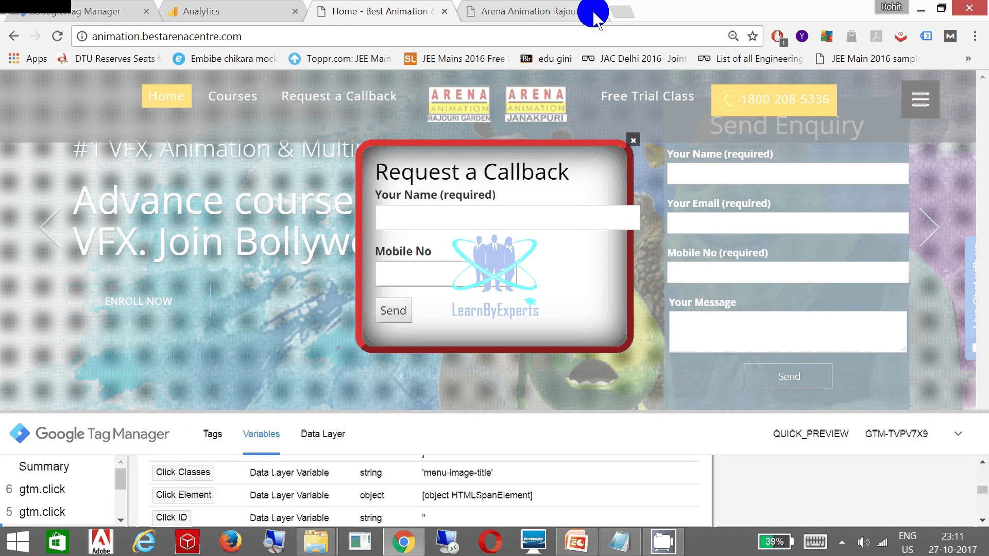
click(594, 12)
click(58, 36)
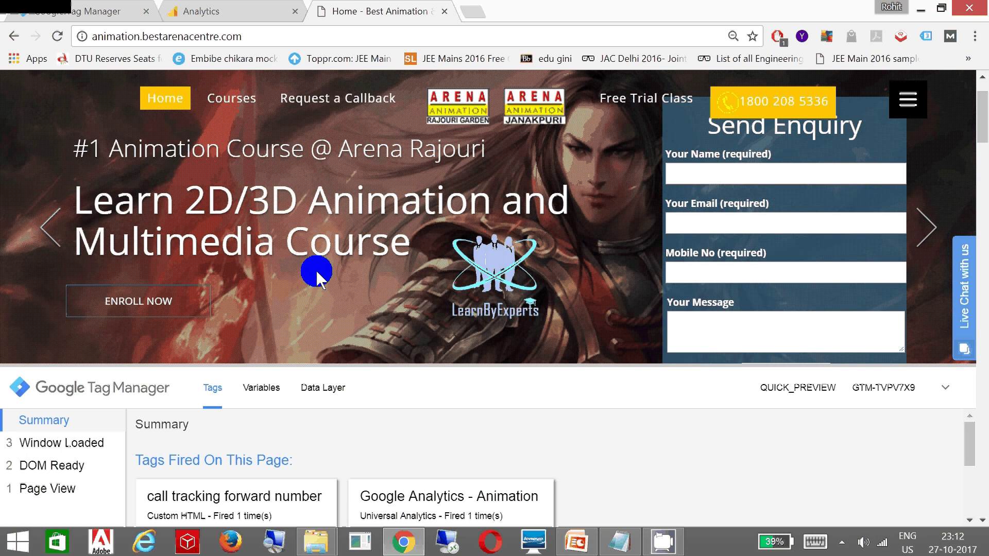
Enlarge the debug pane and examine whether GA-Event-Request a Callback is among the tags fired or not fired on the page.
drag(271, 363, 271, 321)
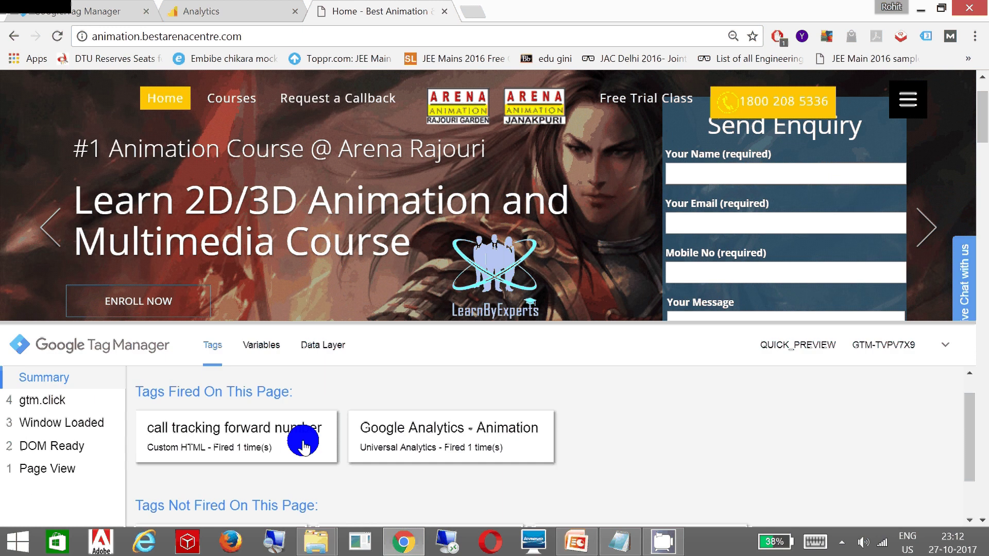
scroll(582, 480, down, 3)
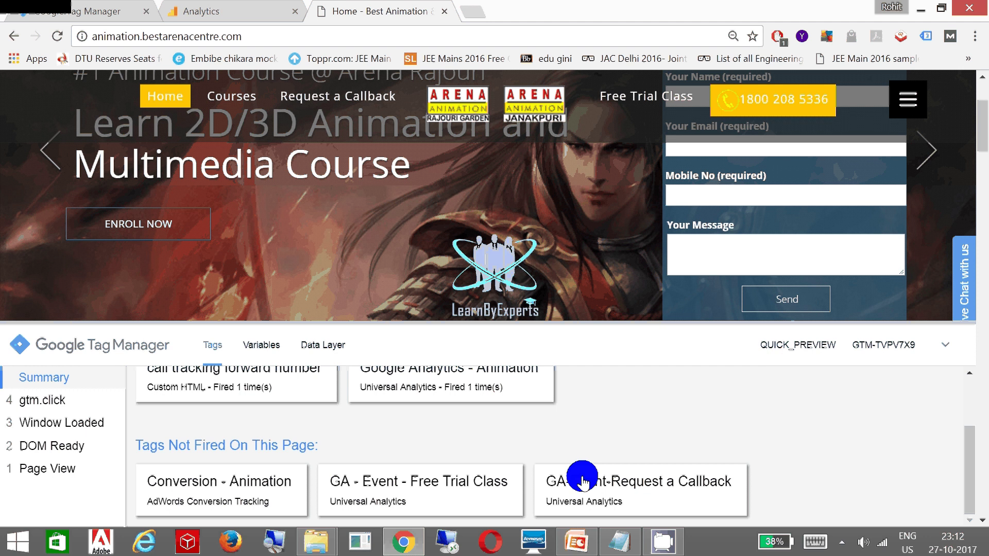
mouse_move(544, 464)
mouse_down()
mouse_move(704, 503)
mouse_move(552, 462)
mouse_up()
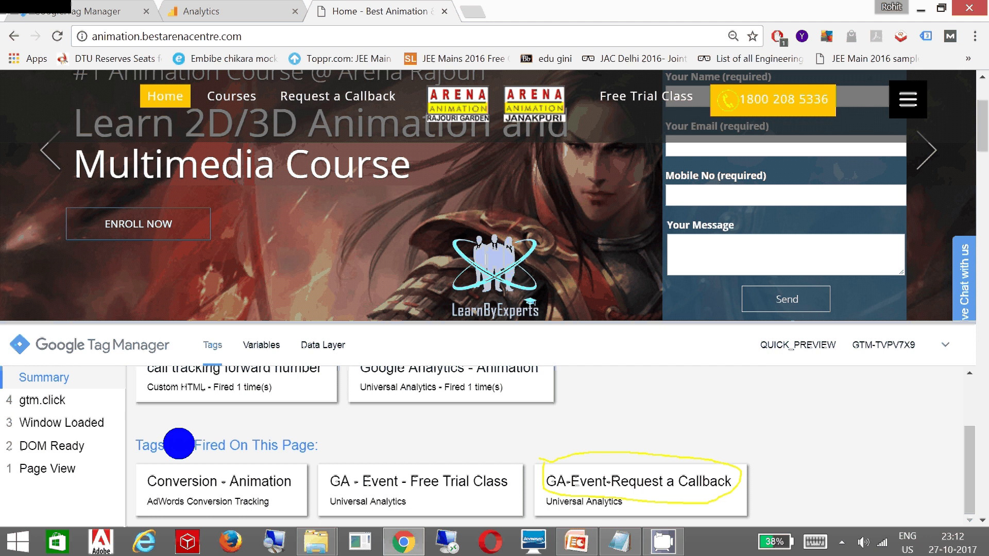
drag(132, 454, 262, 456)
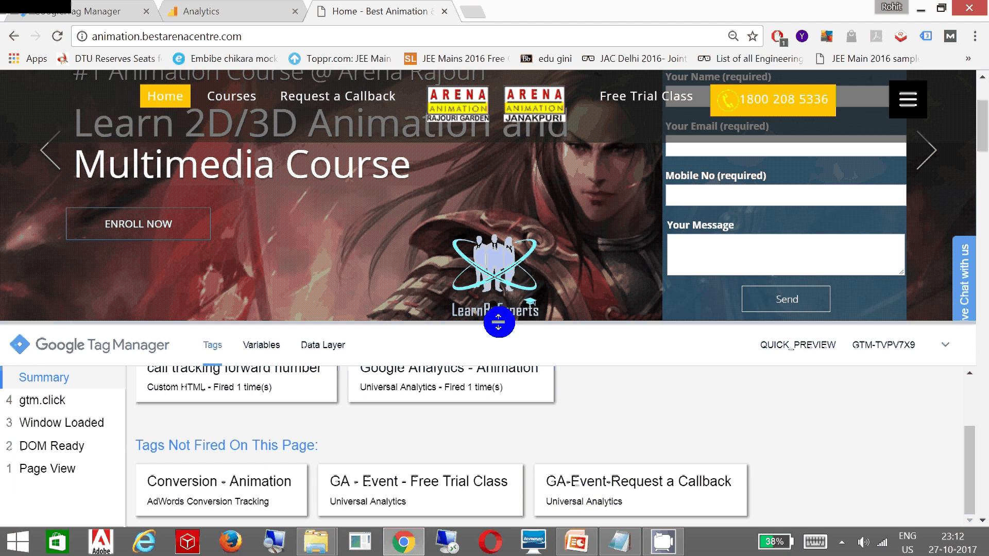
Open the site's Request a Callback form and check the GA-Event-Request a Callback tag in the debug pane's fired tags.
drag(499, 322, 498, 369)
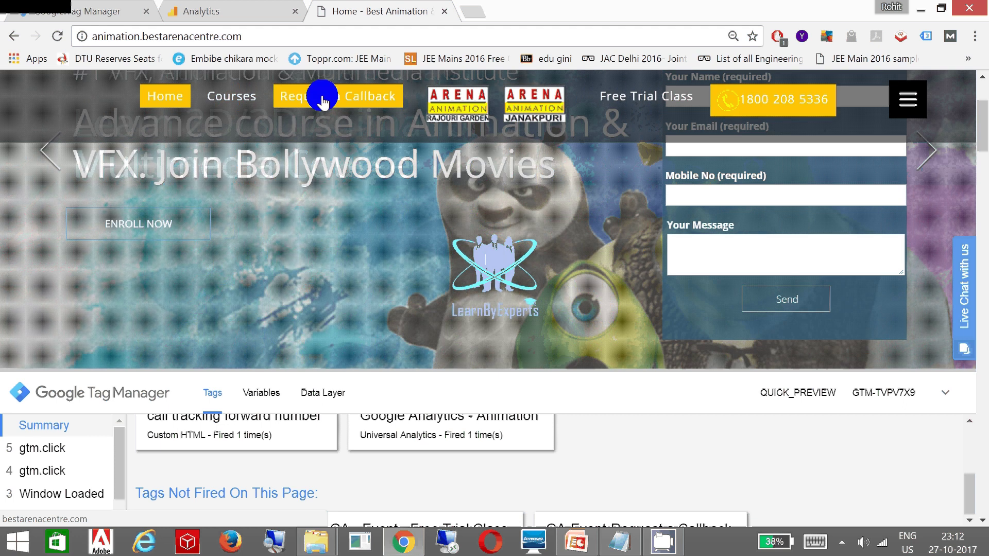
click(322, 101)
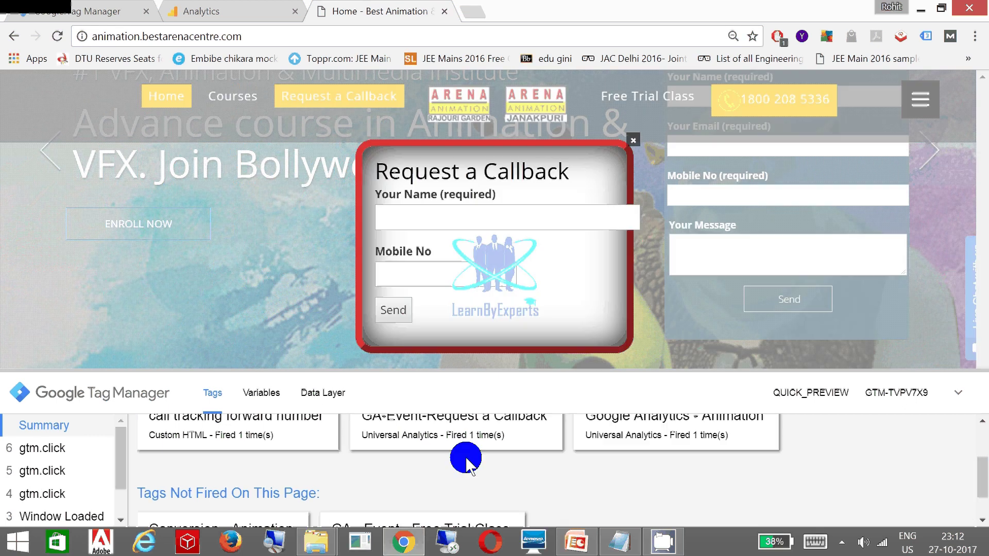
scroll(465, 457, up, 1)
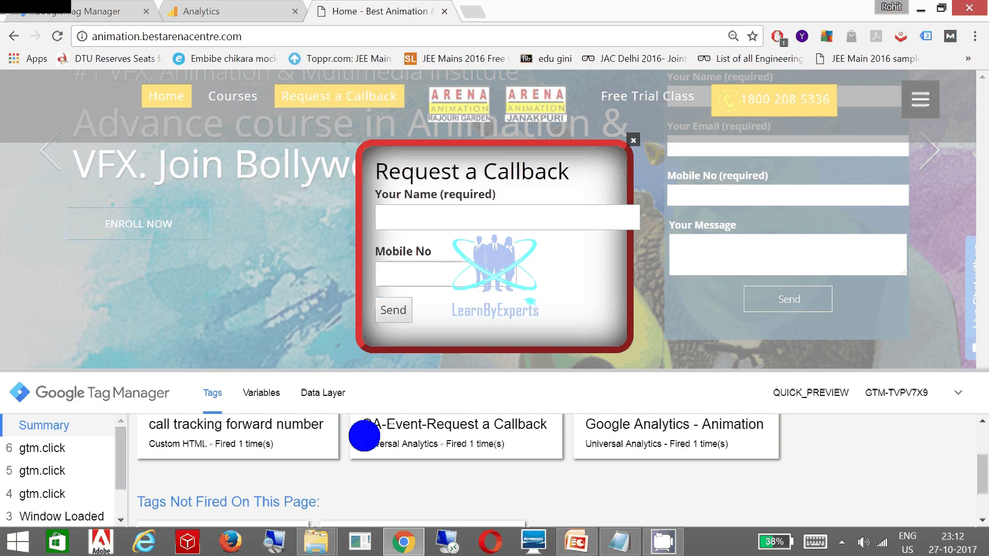
drag(364, 436, 531, 437)
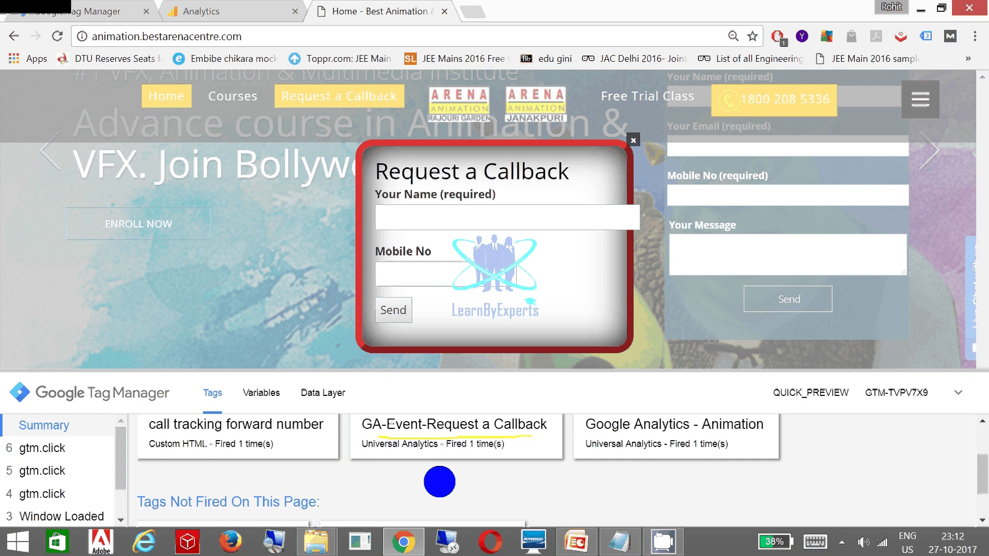
scroll(965, 438, up, 2)
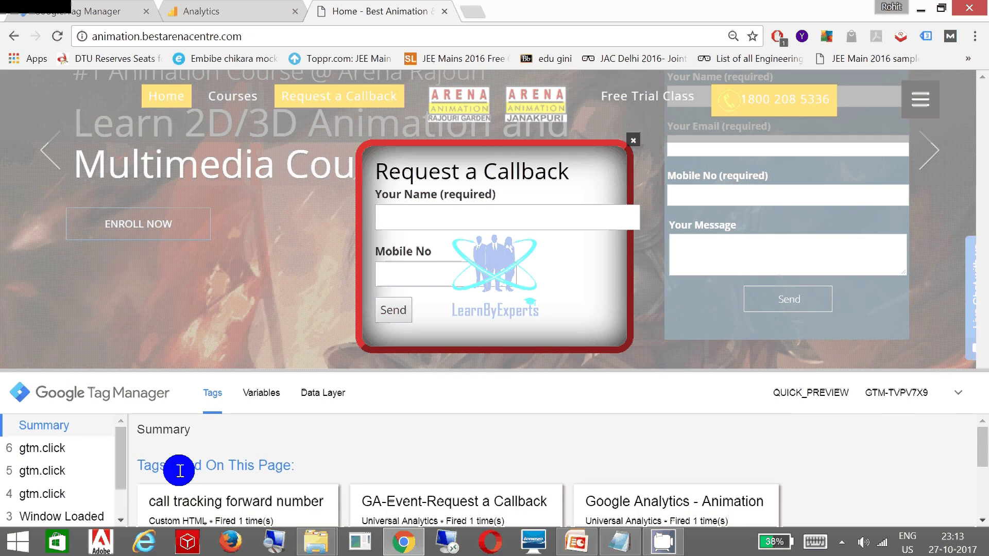
drag(165, 477, 274, 476)
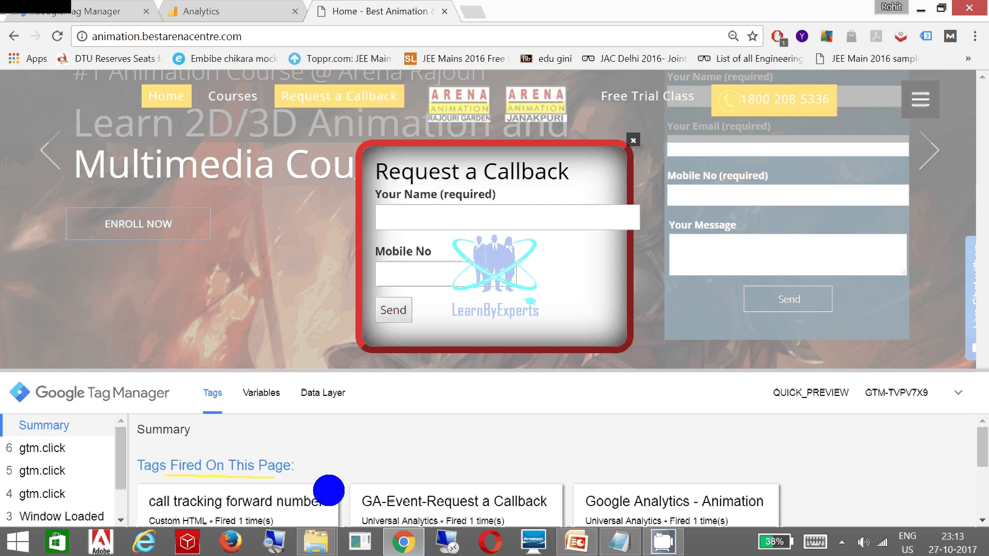
mouse_move(408, 487)
mouse_down()
mouse_move(456, 487)
mouse_move(536, 450)
mouse_up()
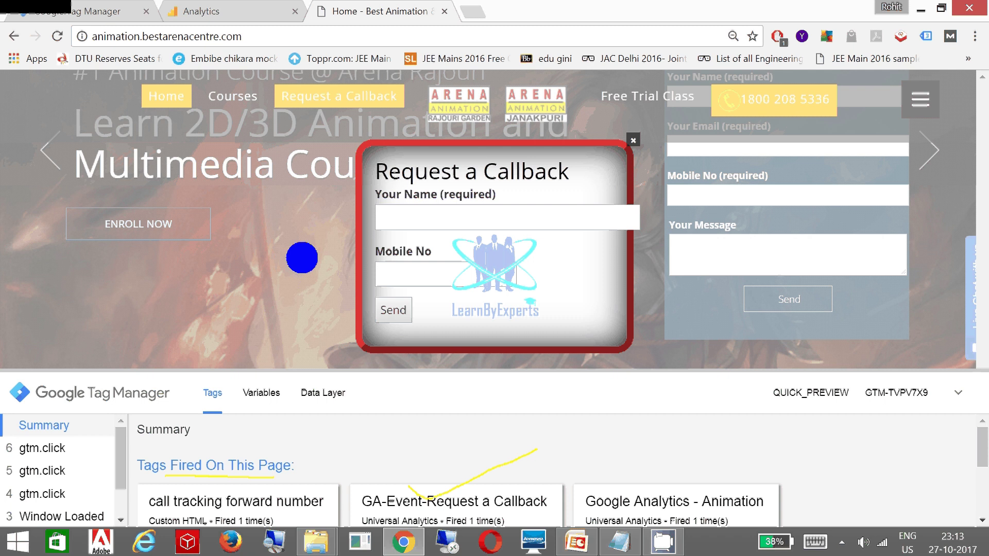
Switch to PowerPoint and review the Step #5 instruction on holding COMMAND while clicking the button.
click(576, 542)
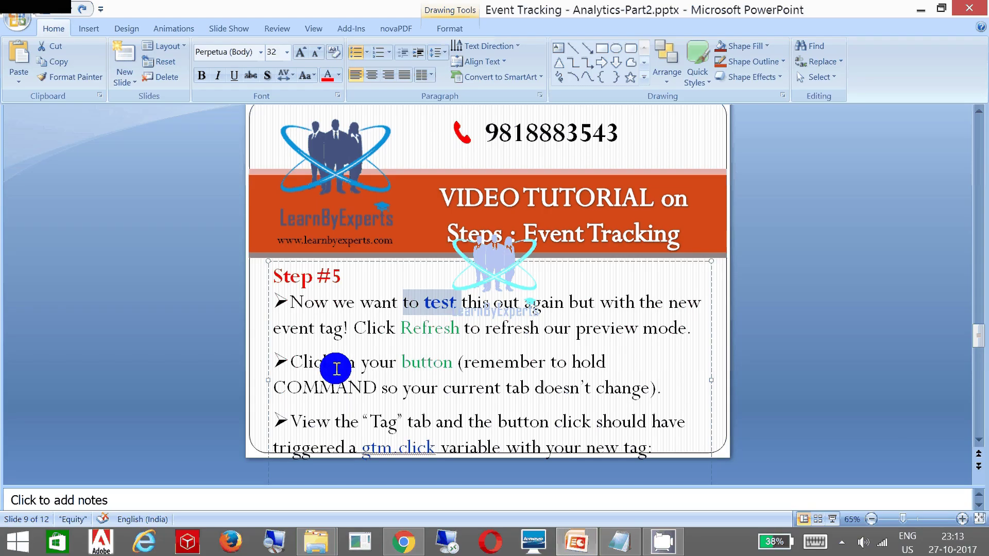
key(Escape)
key(Escape)
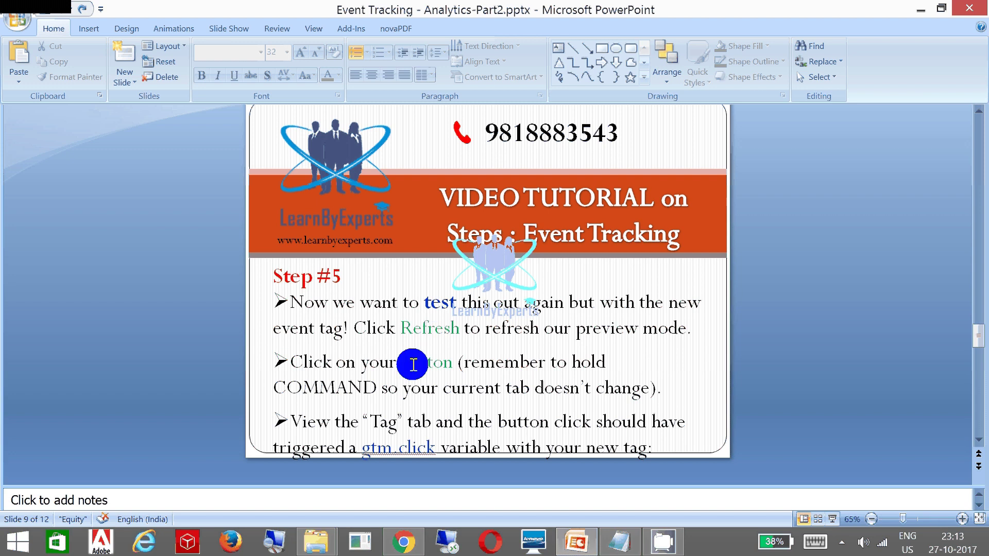
click(288, 388)
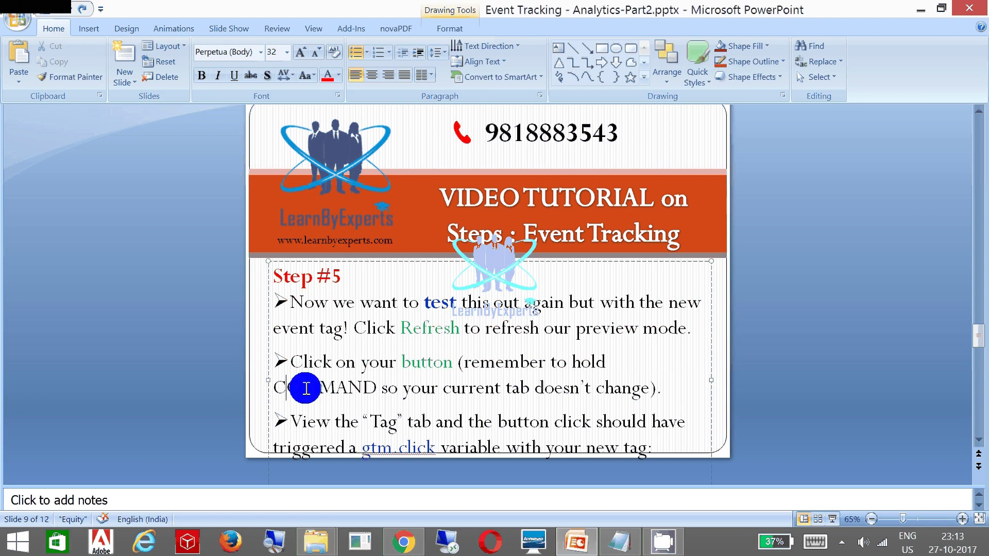
drag(287, 388, 348, 389)
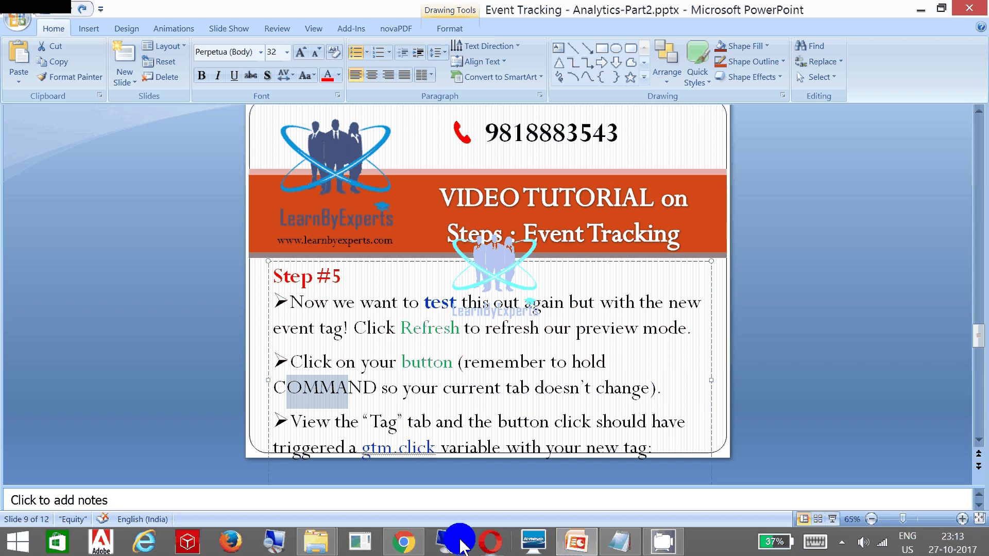
Recheck the fired tags in Chrome, and return to PowerPoint to read the Step #6 slide on Real-time Events.
click(404, 542)
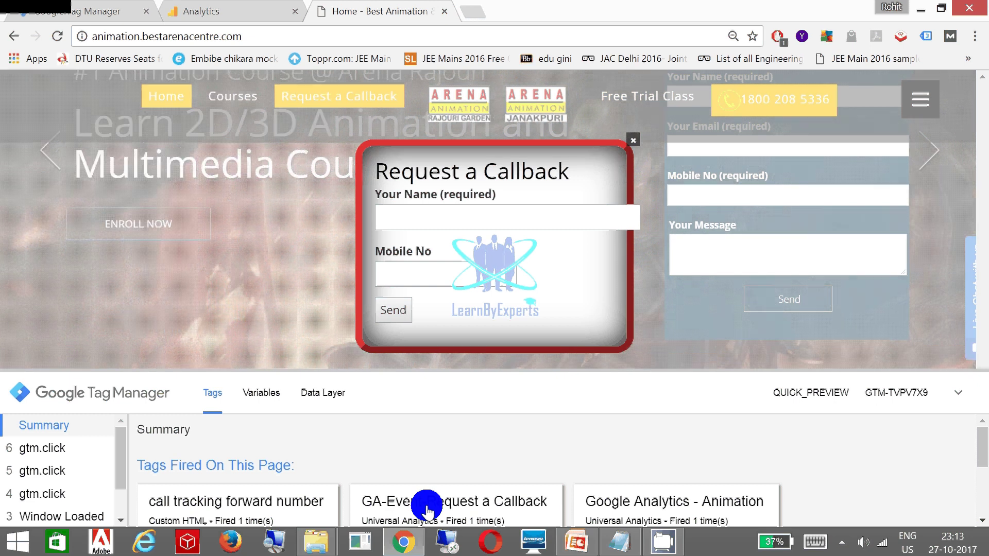
click(581, 545)
scroll(197, 337, down, 1)
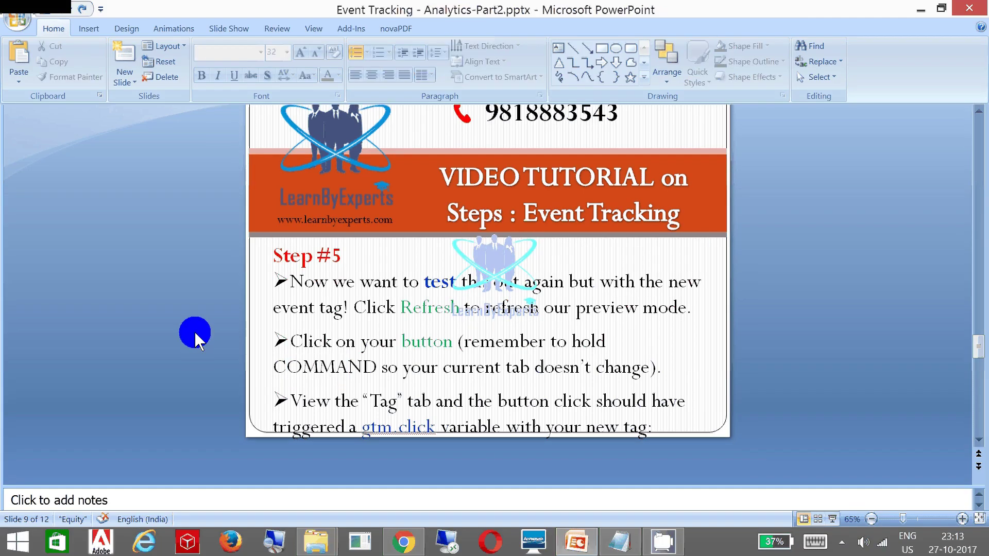
scroll(195, 335, down, 2)
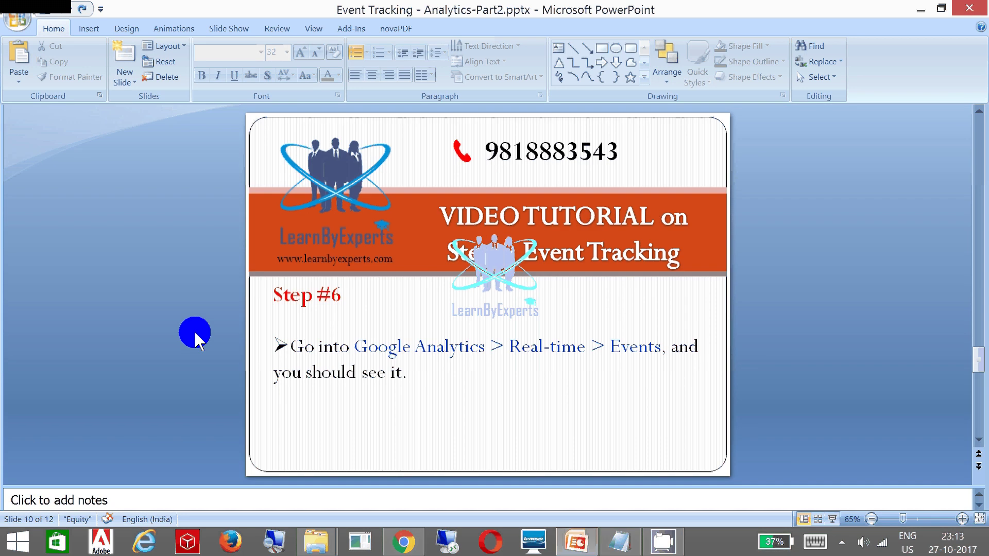
Switch to Chrome and open the Real-Time Events report in Google Analytics.
click(403, 545)
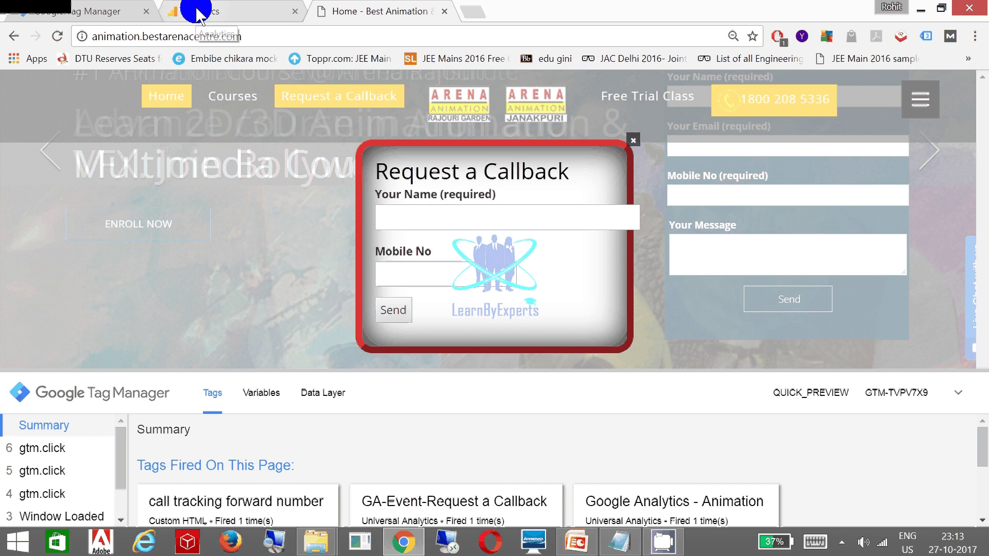
click(200, 15)
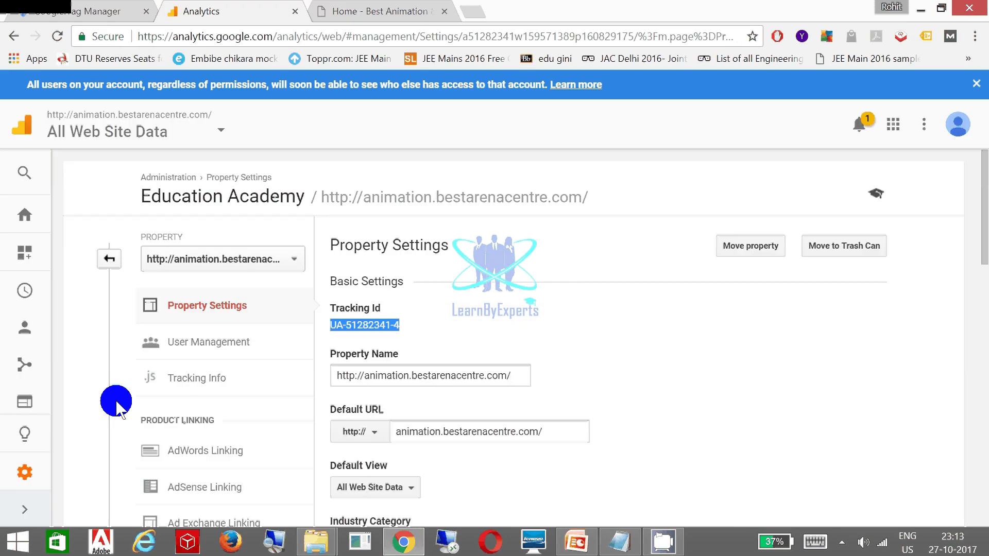
click(26, 508)
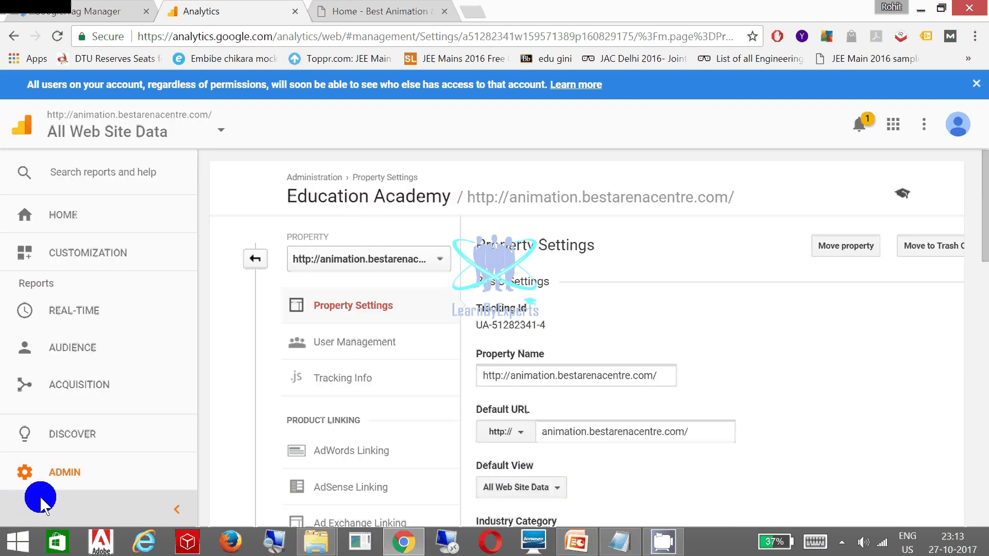
click(80, 311)
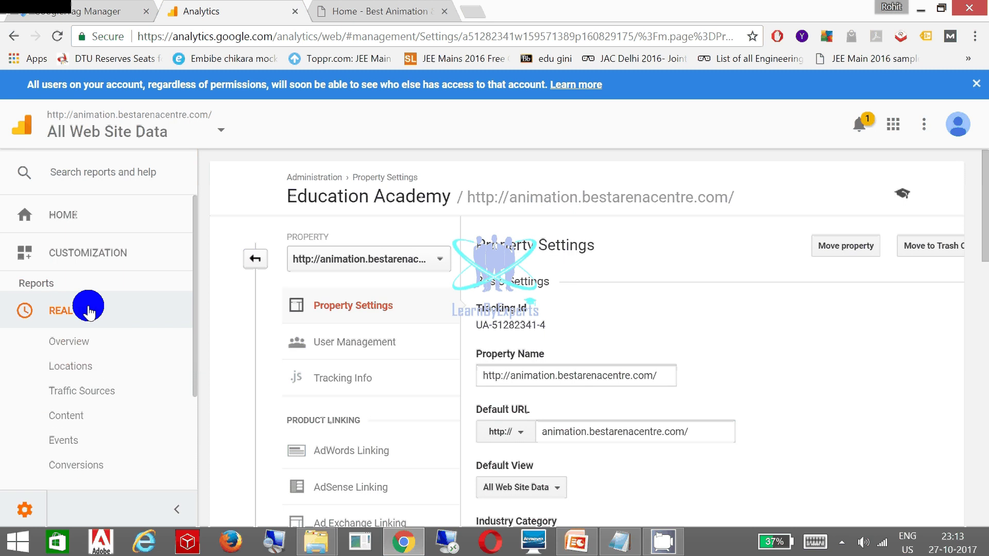
click(65, 440)
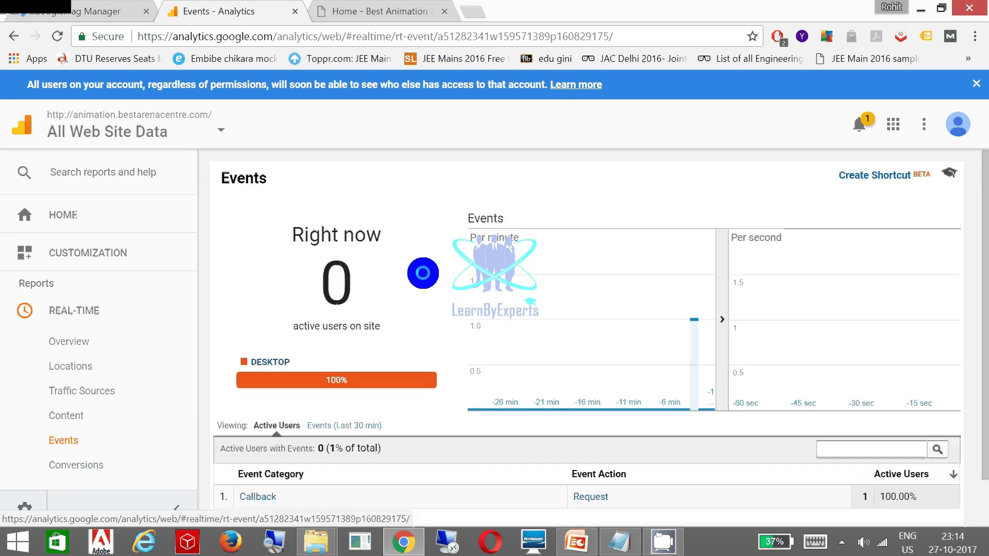
scroll(288, 417, down, 1)
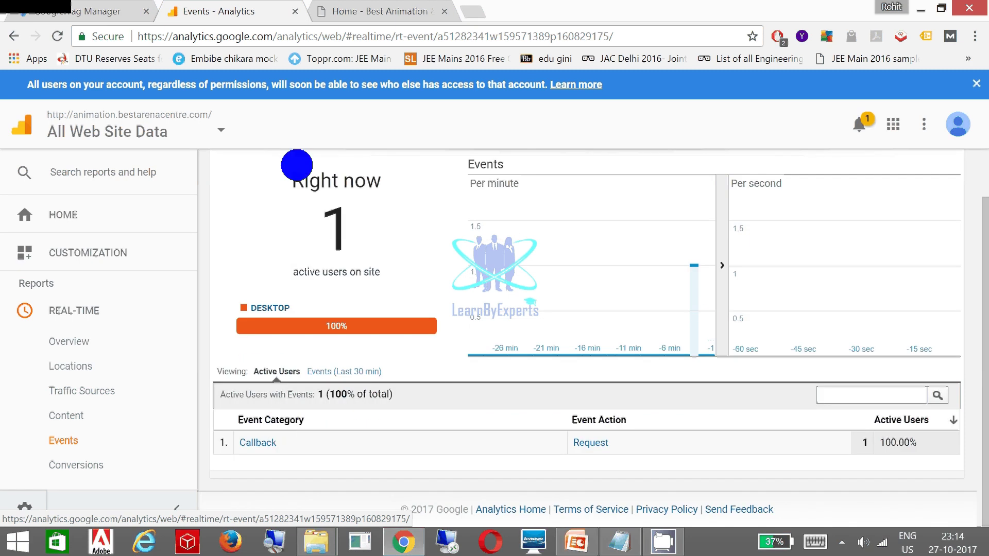
Examine the active users figure and the listed event's category, action and user share in the real-time Events report.
mouse_move(287, 168)
mouse_down()
mouse_move(303, 249)
mouse_move(378, 172)
mouse_move(289, 170)
mouse_up()
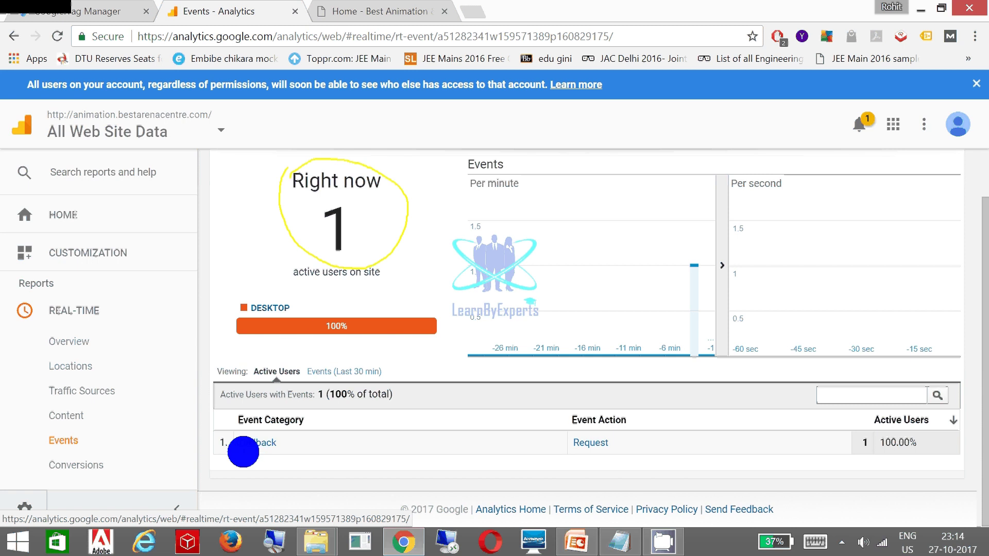
drag(243, 450, 286, 446)
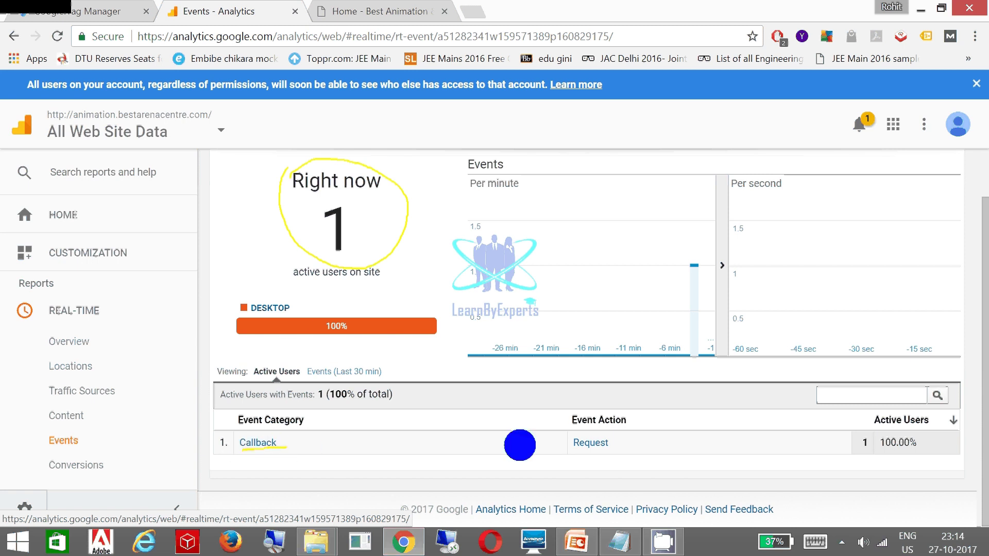
drag(566, 451, 618, 450)
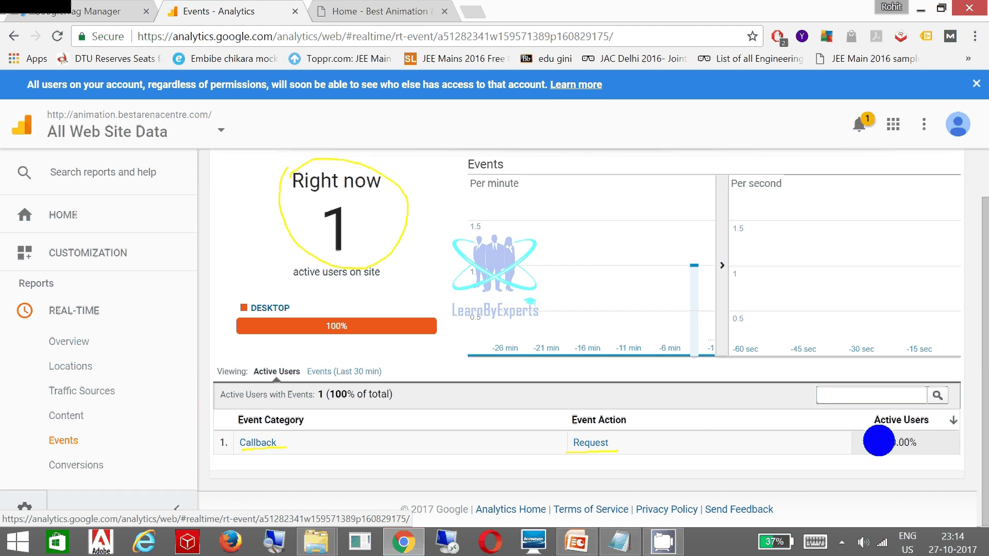
drag(897, 450, 878, 442)
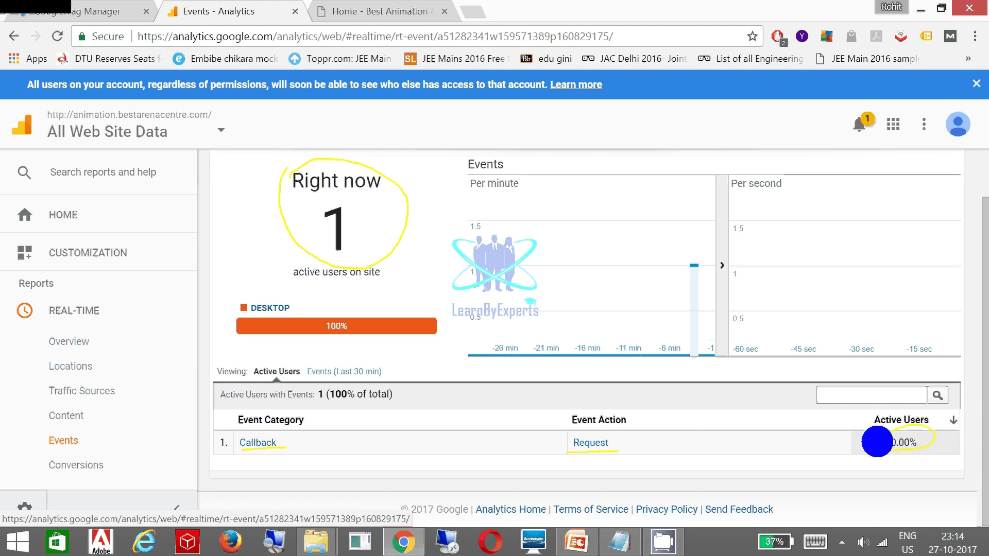
drag(443, 446, 477, 445)
drag(519, 419, 603, 371)
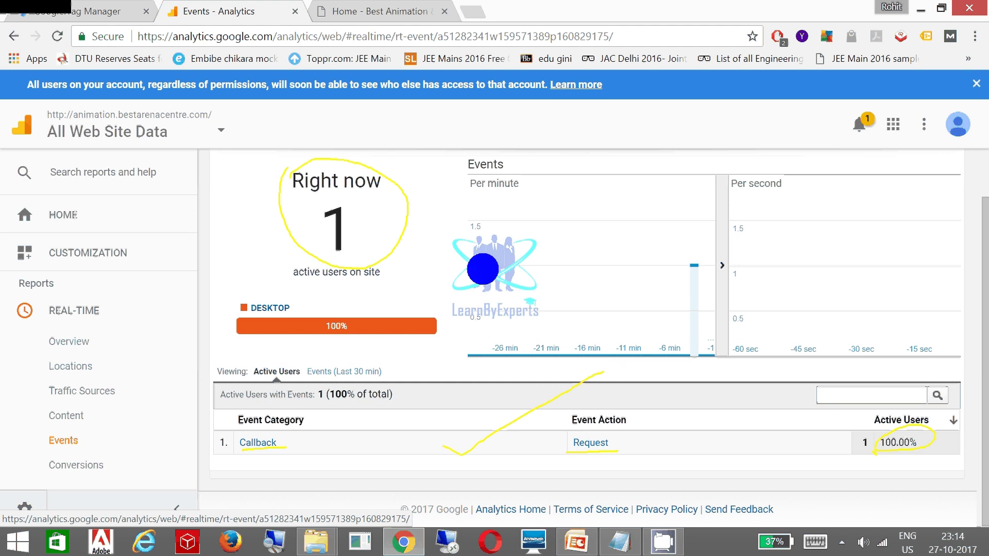
right_click(283, 396)
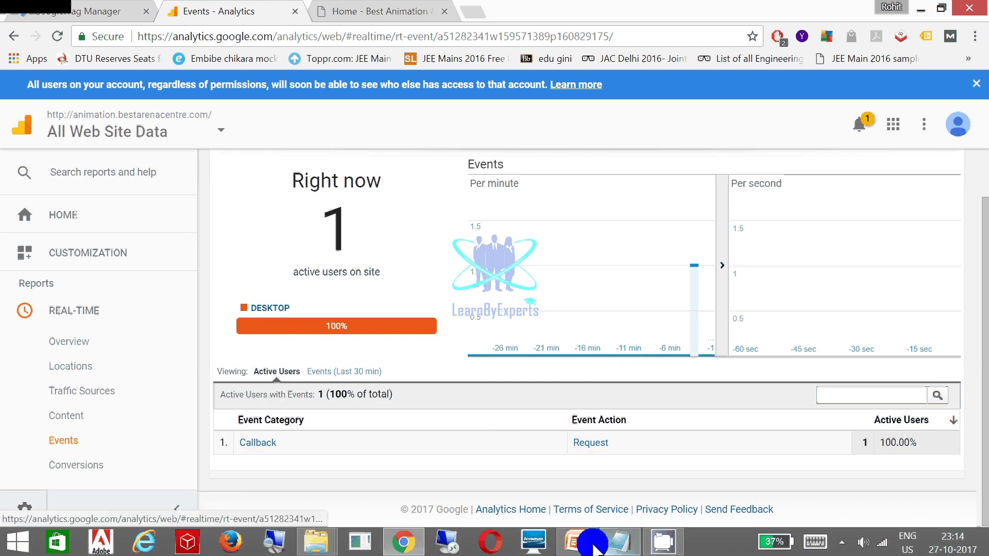
Switch to PowerPoint and read the Step #7 slide on creating a new goal from the event.
mouse_move(582, 548)
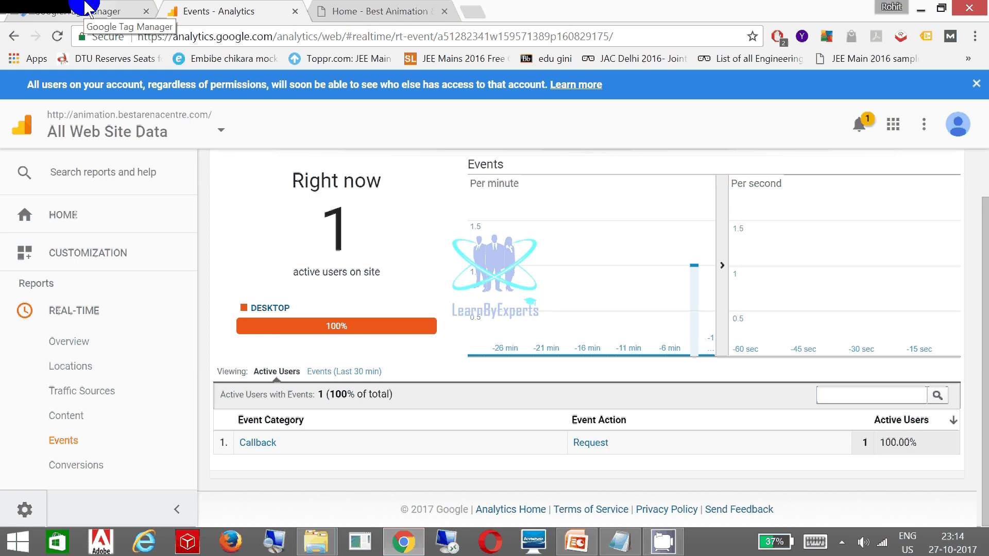
click(551, 542)
click(497, 376)
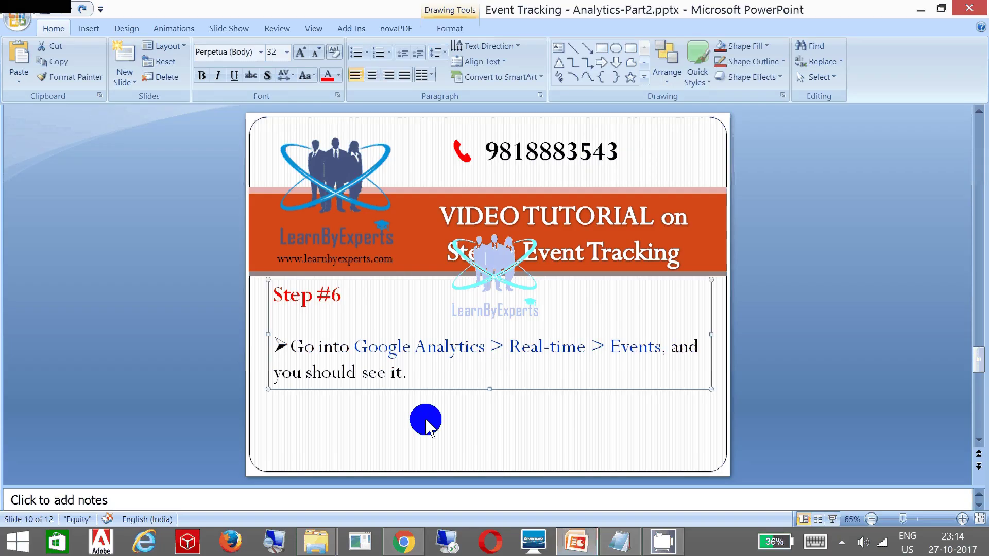
scroll(426, 419, down, 1)
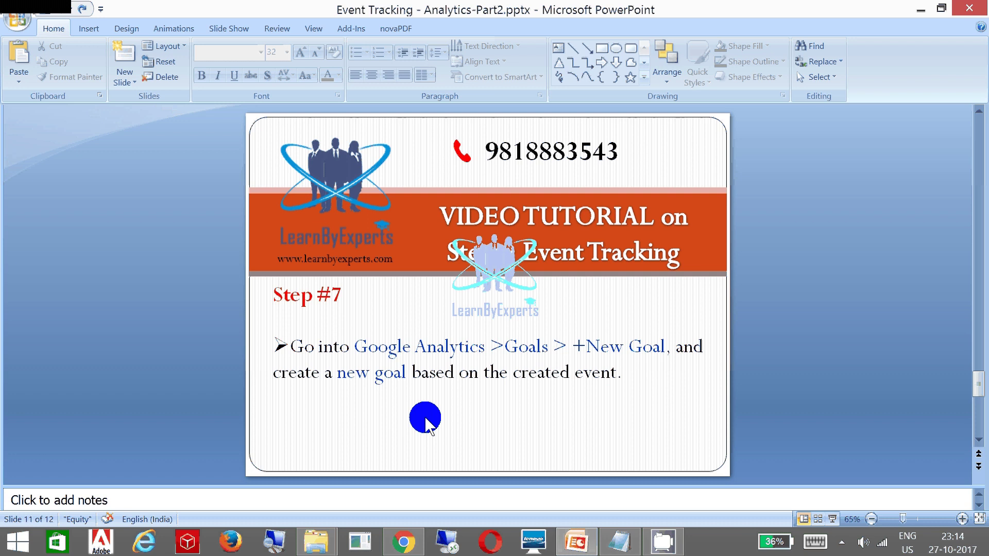
Return to Google Analytics in Chrome and start a new Custom goal for the All Web Site Data view.
click(403, 540)
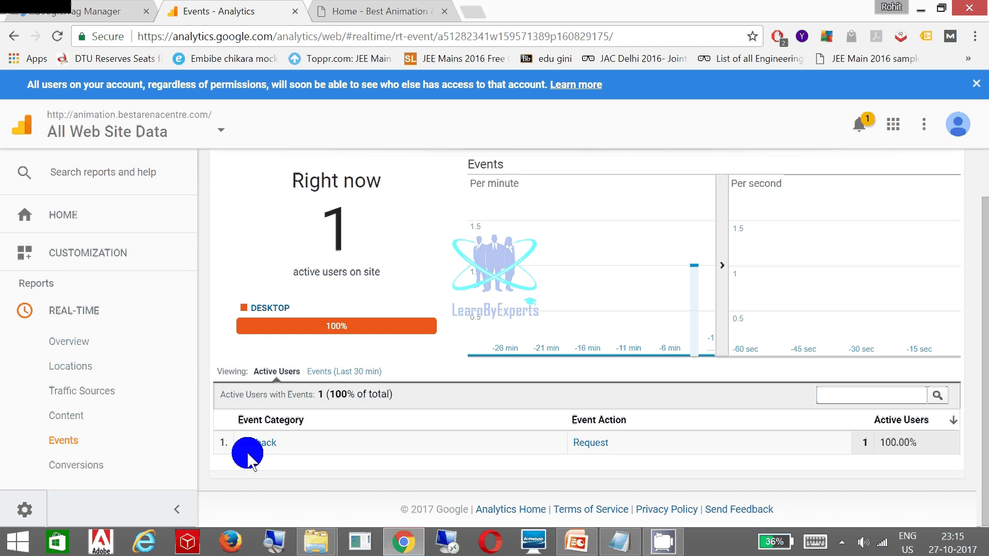
scroll(107, 449, down, 2)
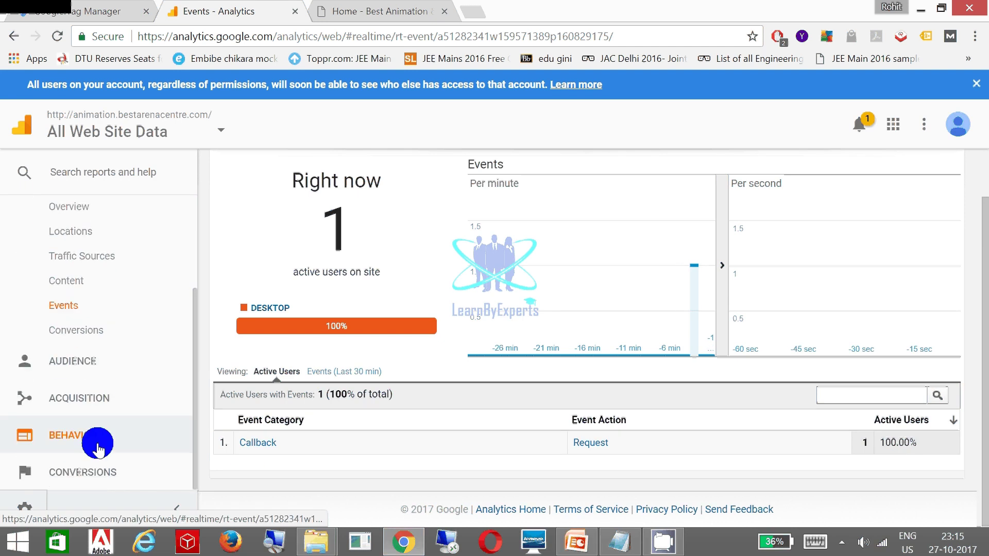
click(19, 510)
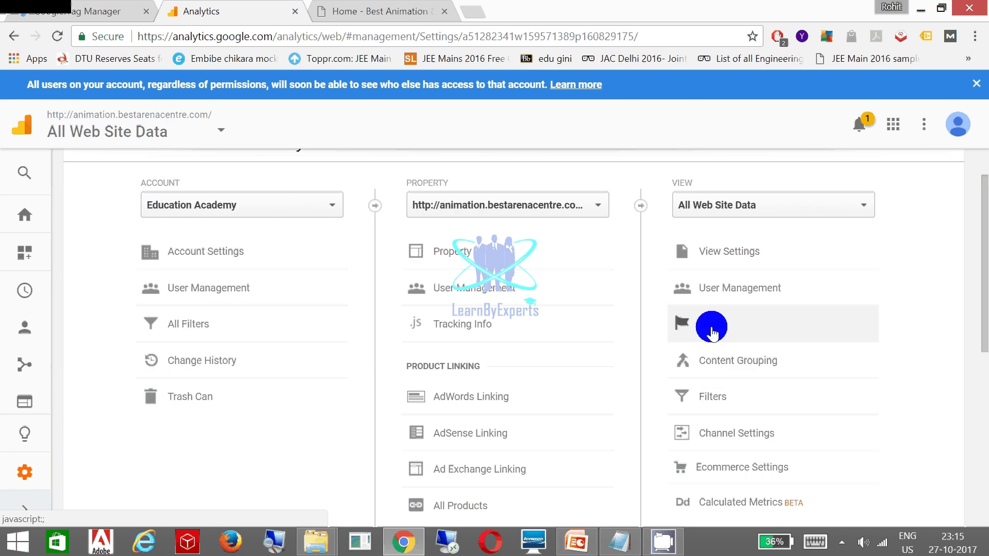
click(712, 331)
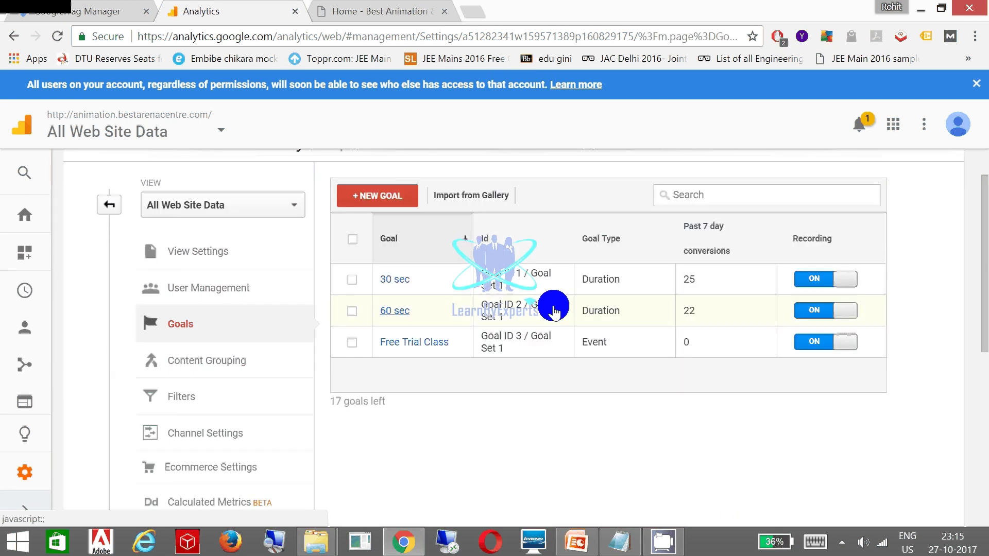
click(387, 198)
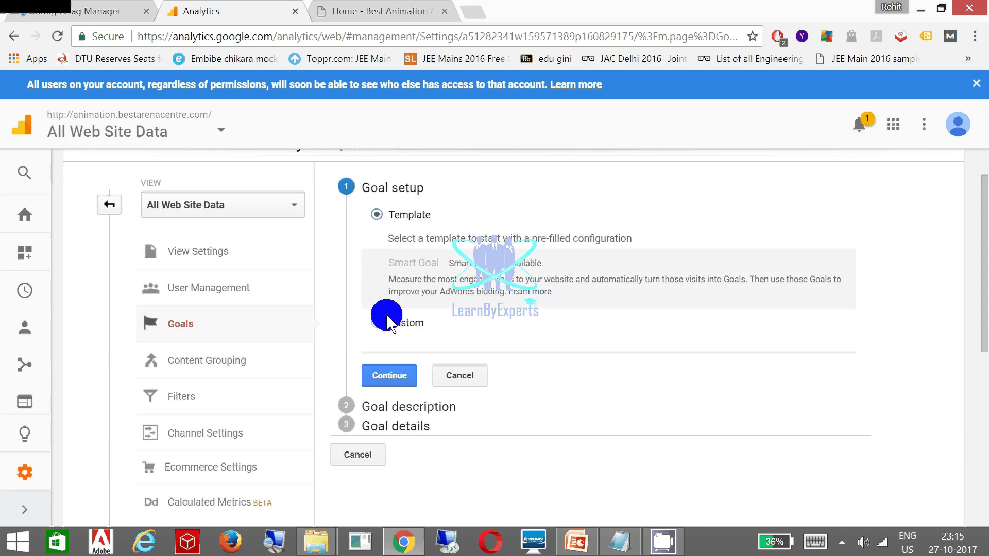
click(380, 325)
click(387, 375)
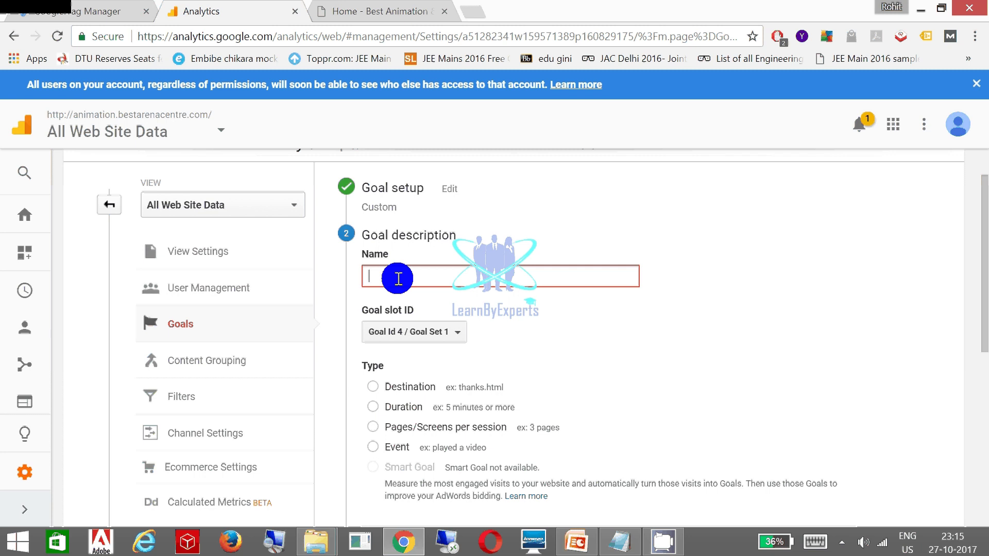
Name the goal "Request a callback", set its type to Event, and continue to the goal details.
text(Re)
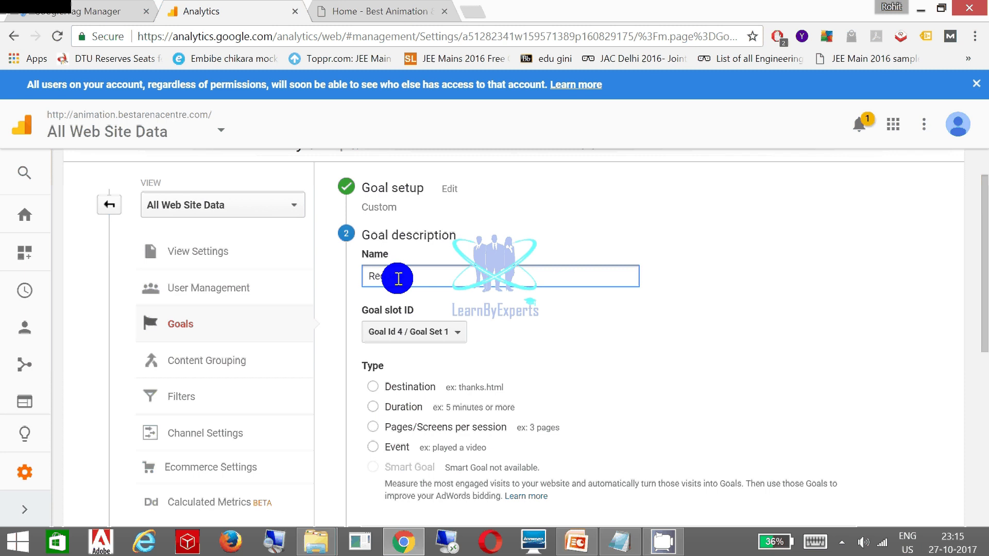
text( callback)
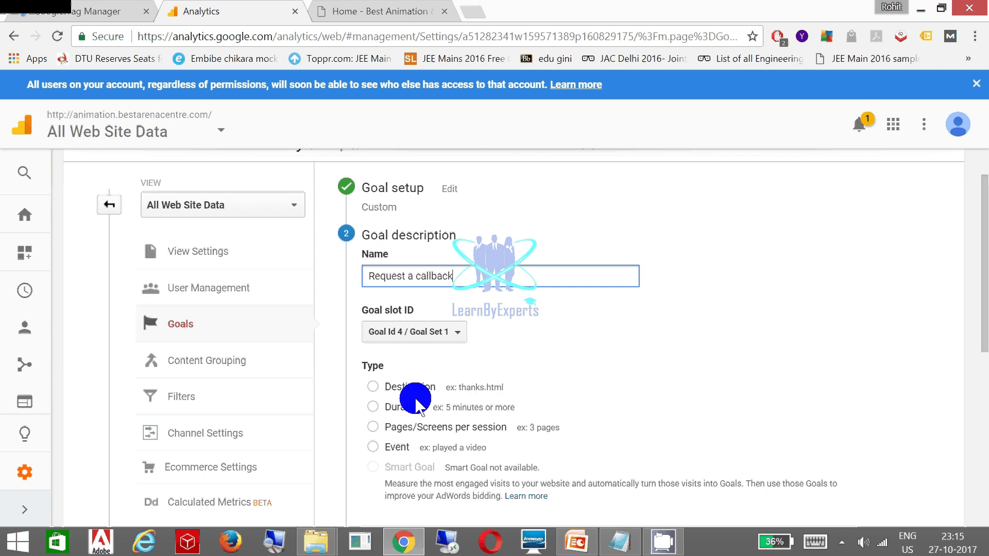
click(372, 448)
scroll(392, 437, down, 3)
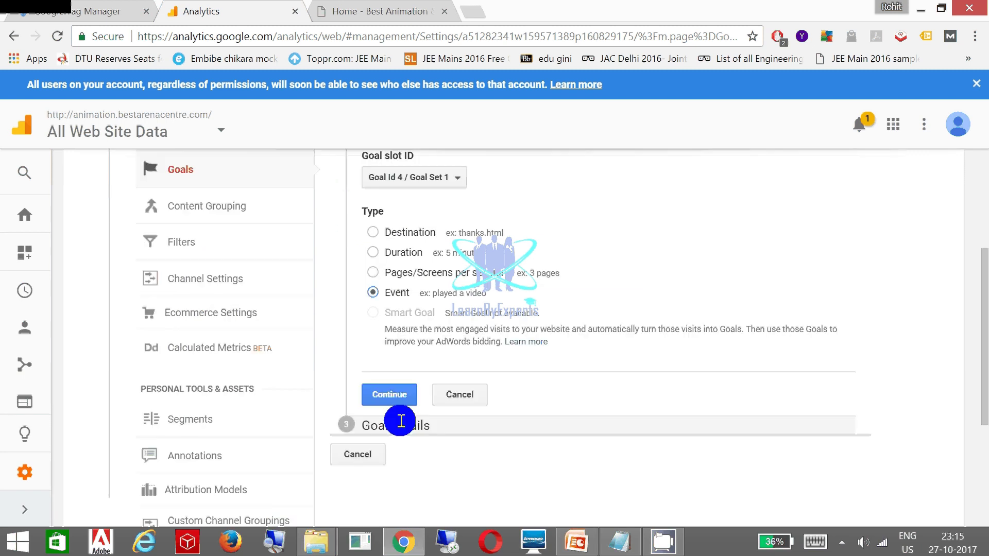
click(391, 397)
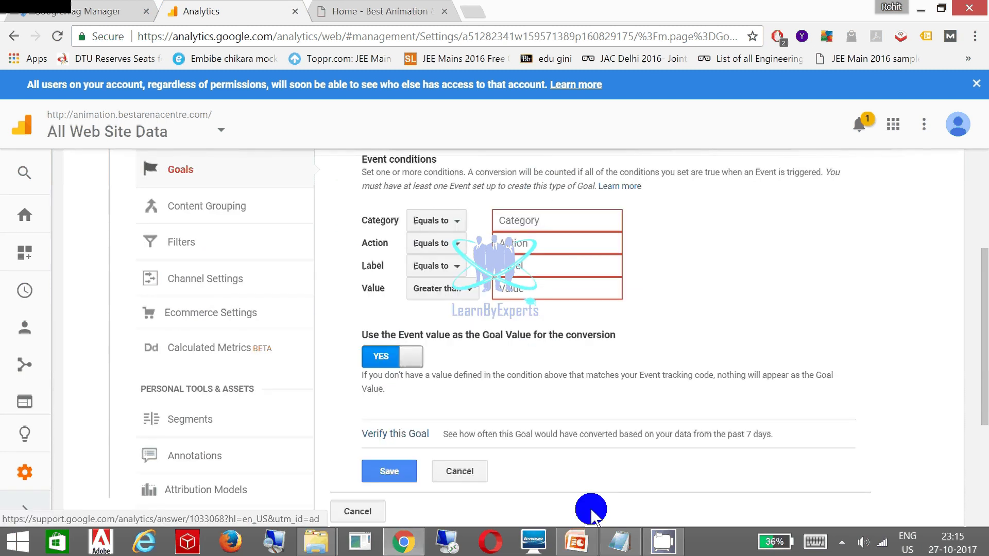
Consult the event values in the Notepad notes and set the goal's Category condition to equal "Callback".
click(620, 542)
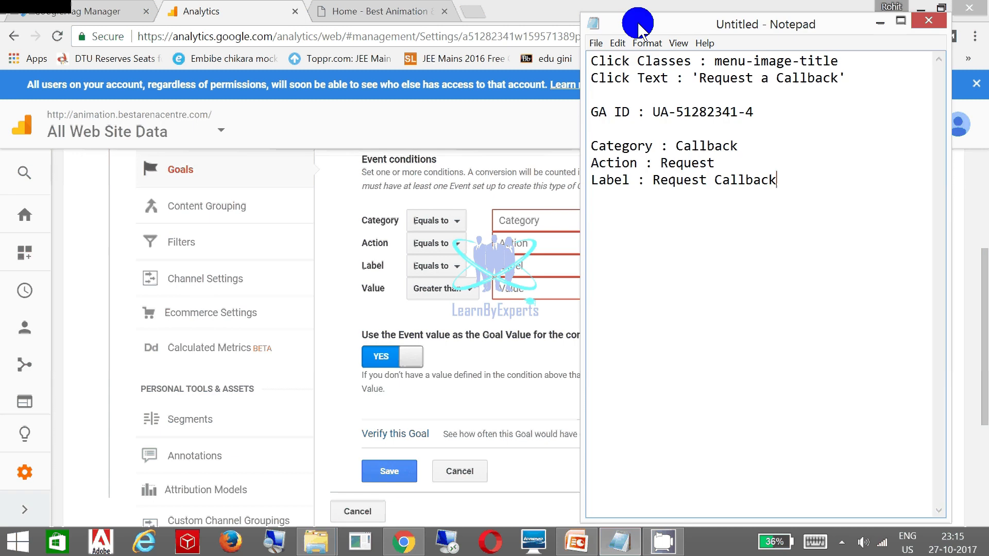
click(532, 219)
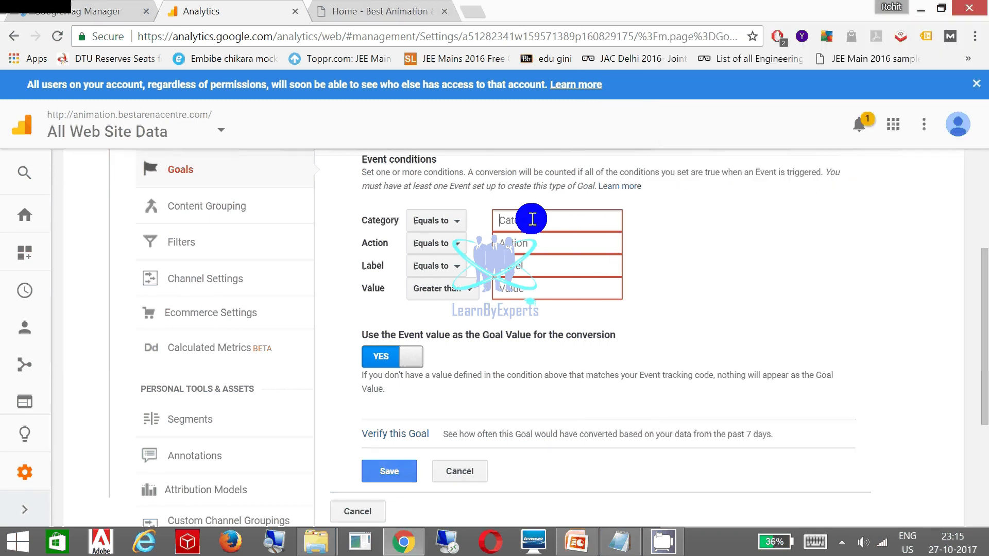
click(619, 542)
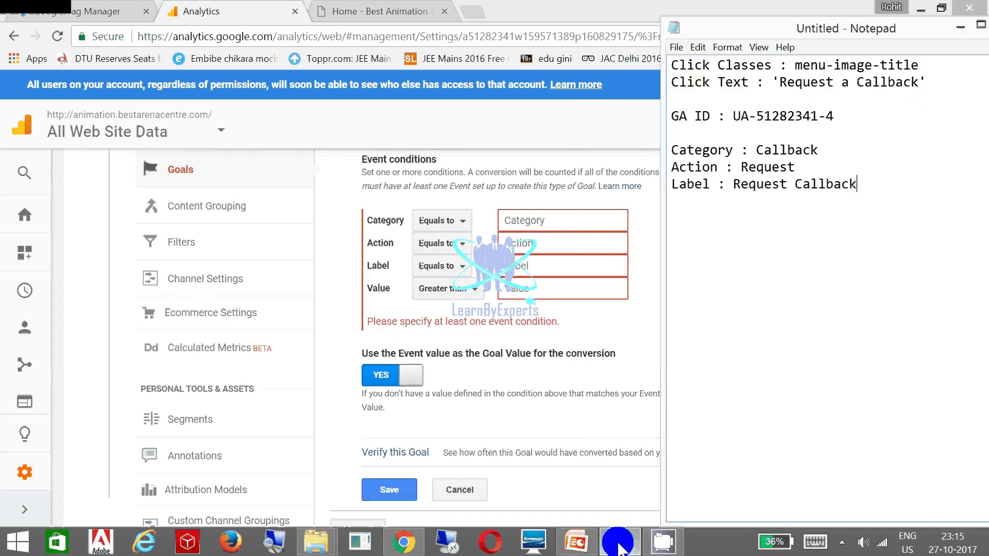
click(620, 546)
click(523, 217)
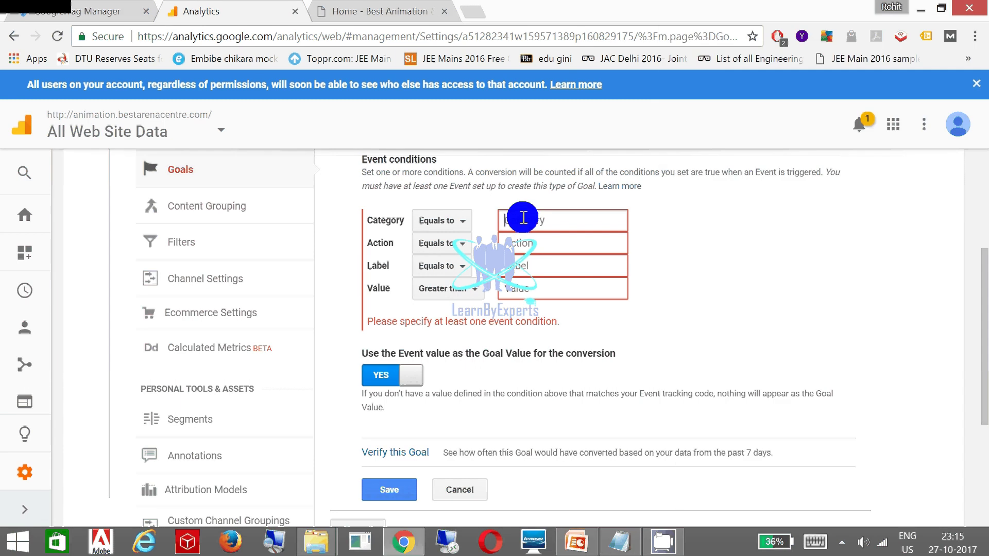
text(Callback)
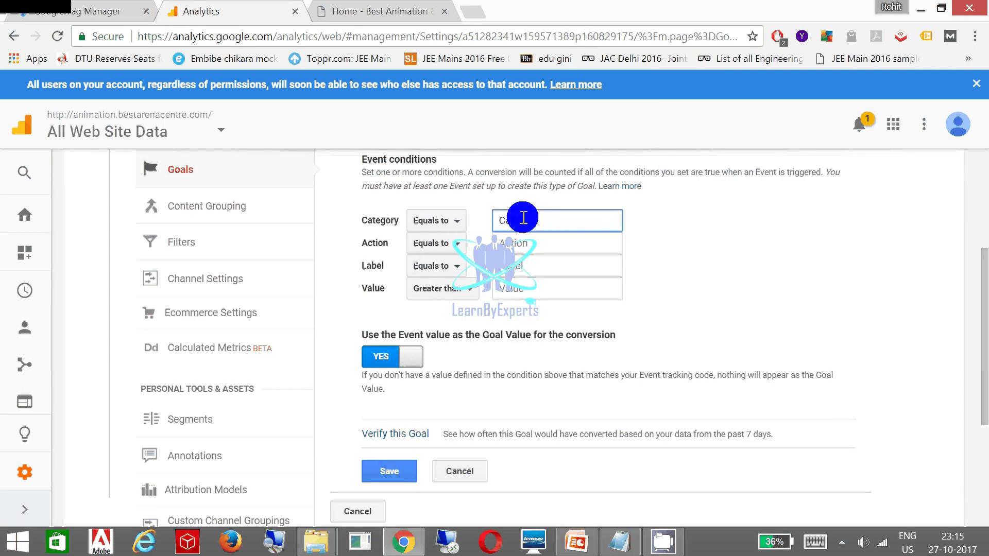
Recheck the Notepad notes and set the goal's Action condition to equal "Request".
click(619, 542)
click(615, 542)
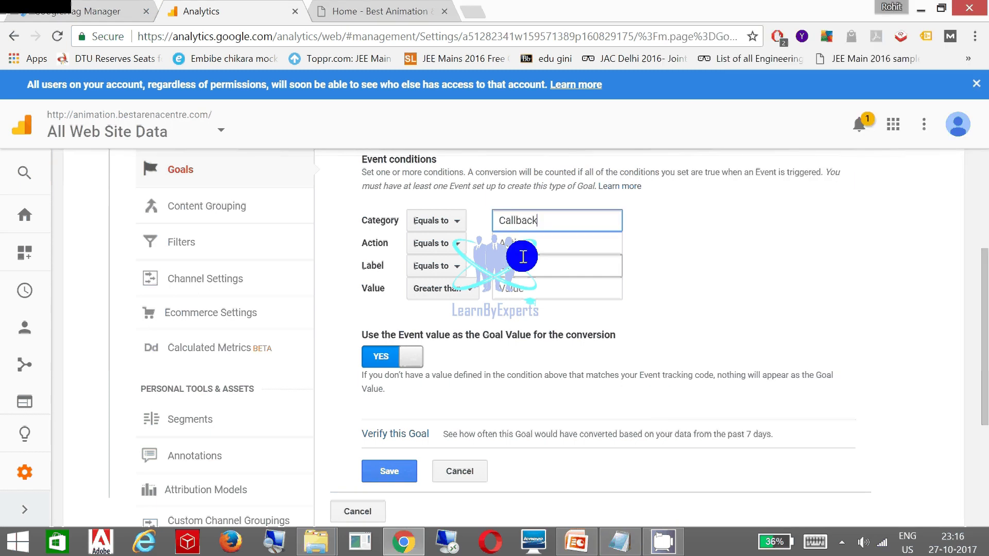
click(520, 250)
text(R)
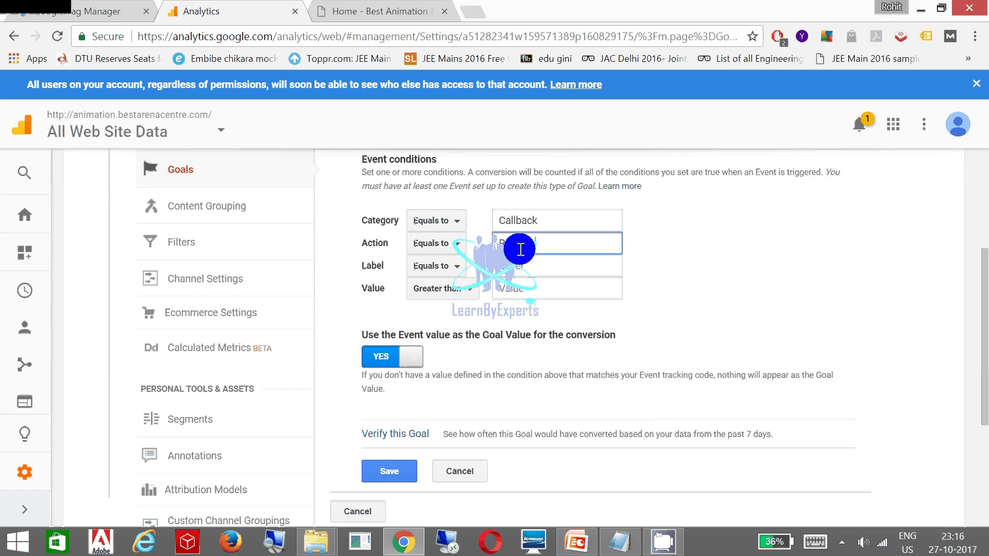
text(eques)
Look up the label in the Notepad notes and set the goal's Label condition to equal "Request Callback".
click(619, 542)
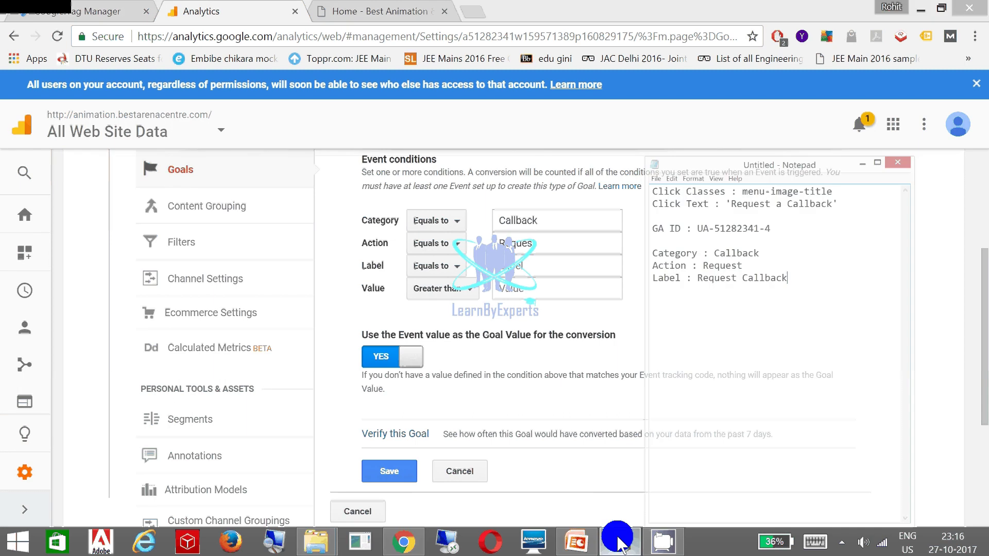
click(618, 542)
click(515, 268)
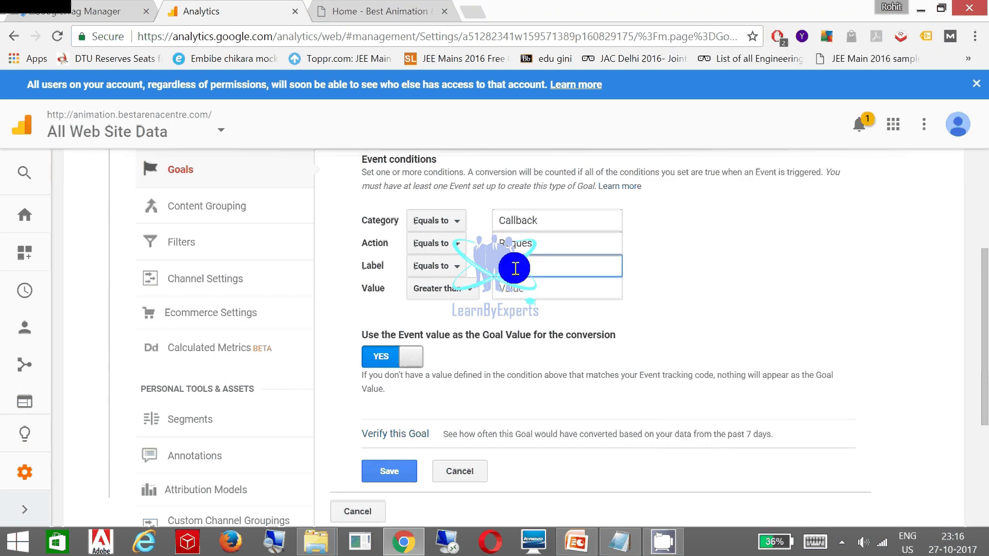
text(Request Callback)
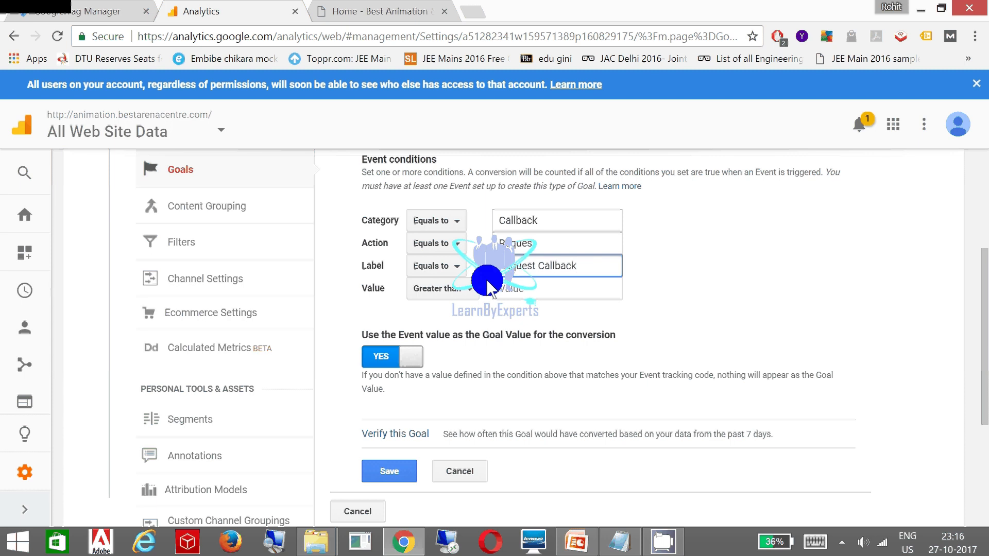
Verify the callback goal against the past 7 days of data and save it to the view's goals.
scroll(390, 396, down, 2)
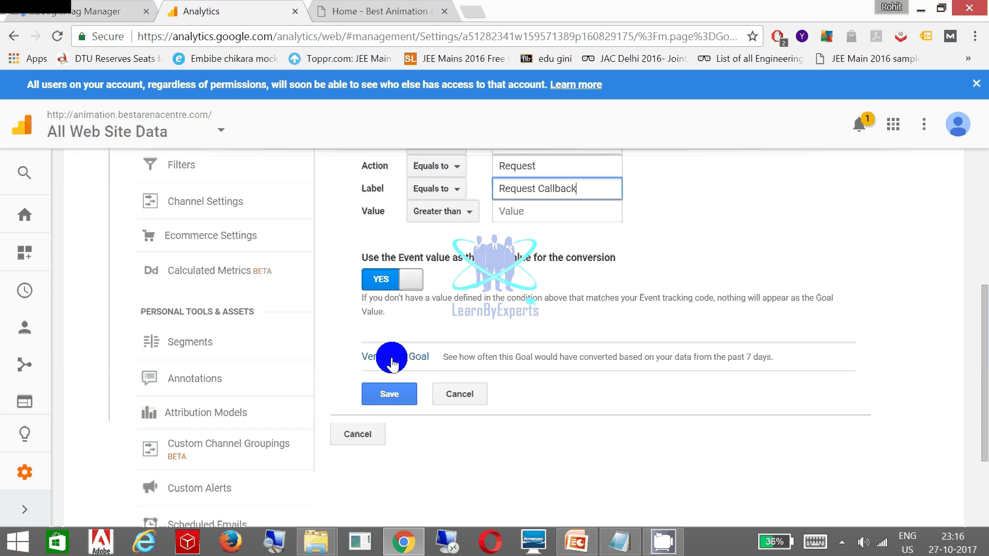
click(412, 344)
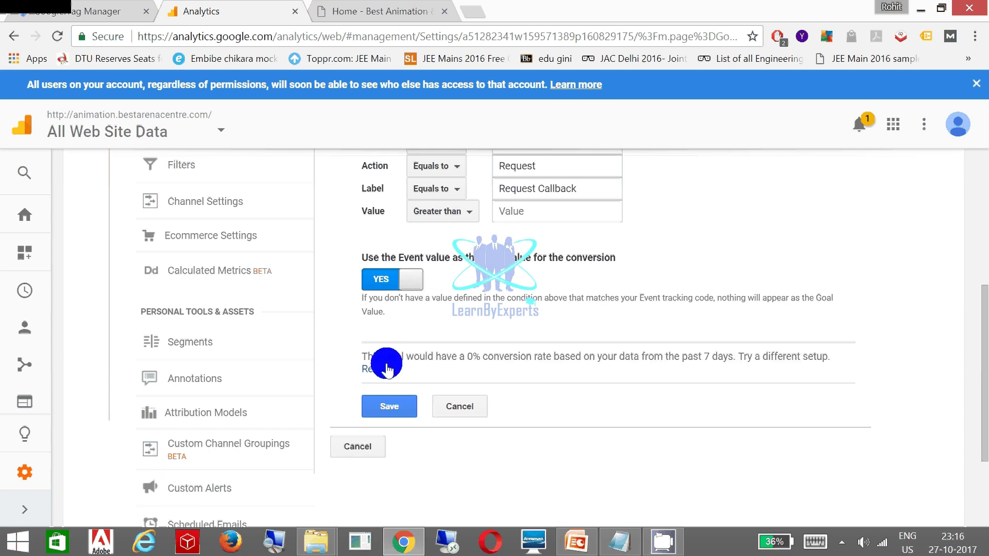
click(382, 406)
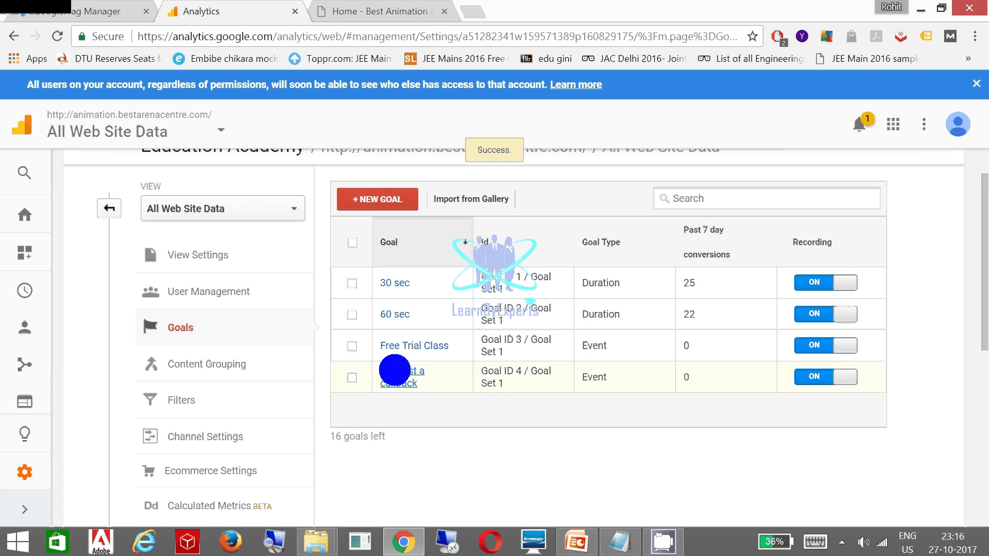
click(383, 383)
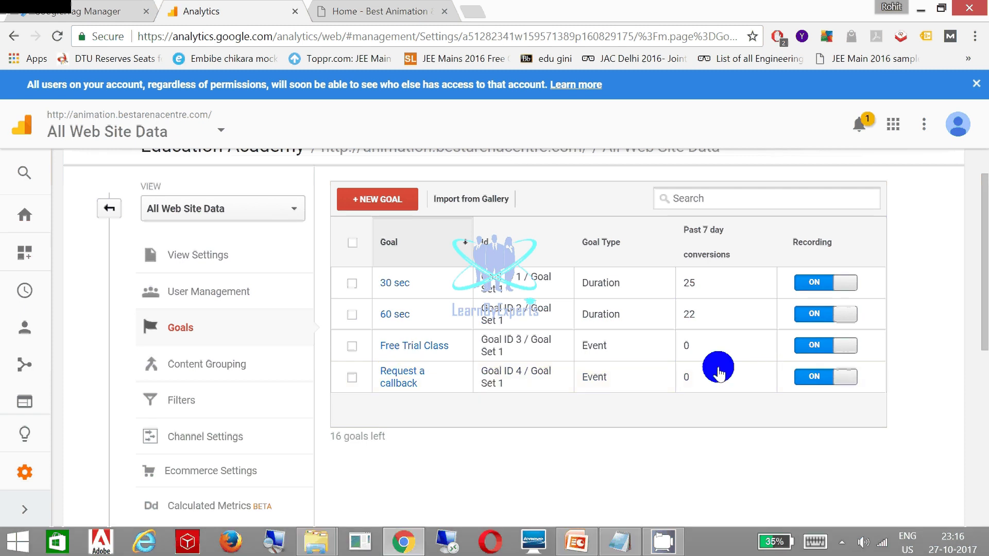
Close the Request a Callback popup on the animation website and return to the Google Tag Manager workspace.
click(380, 11)
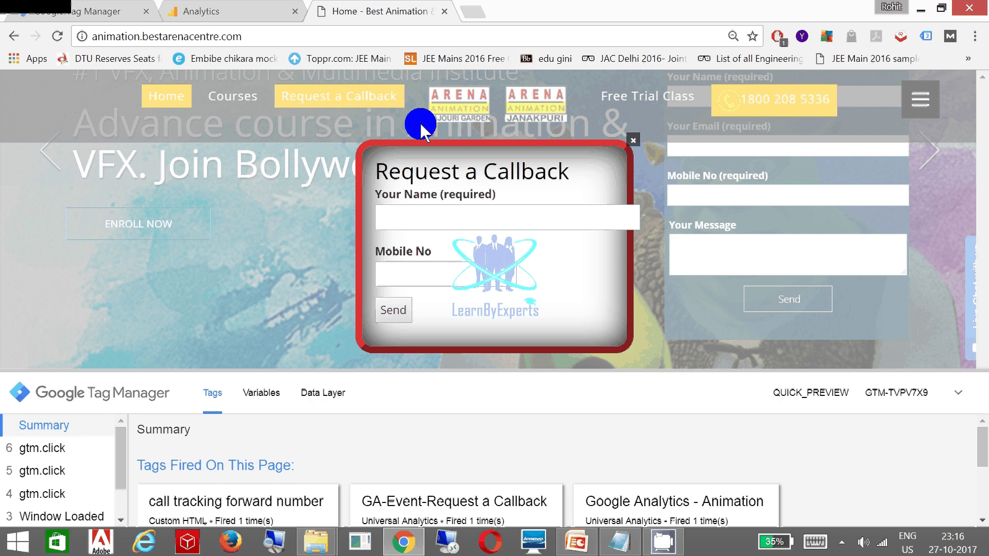
click(422, 129)
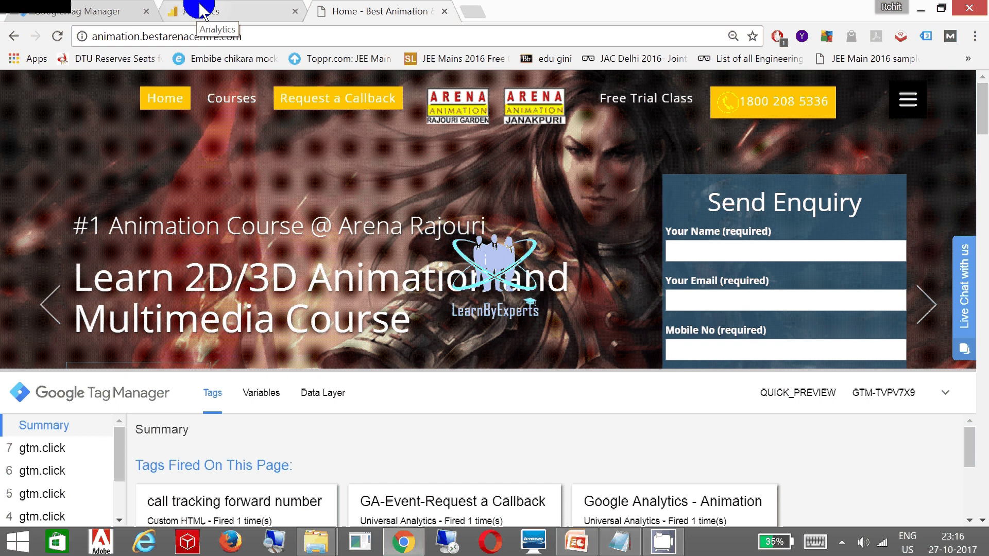
click(202, 11)
click(78, 10)
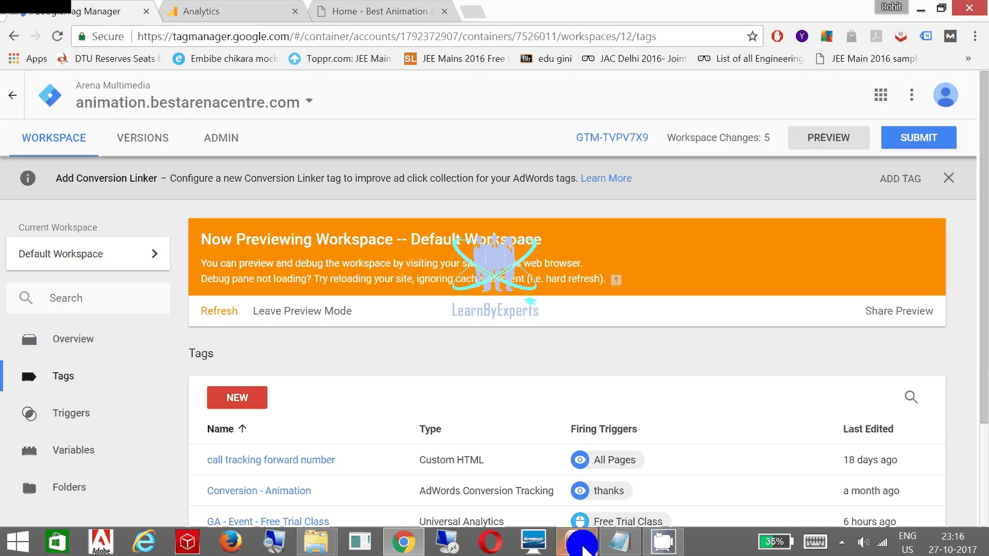
Switch to the PowerPoint presentation and highlight the phone number and website address on its closing slide.
click(578, 542)
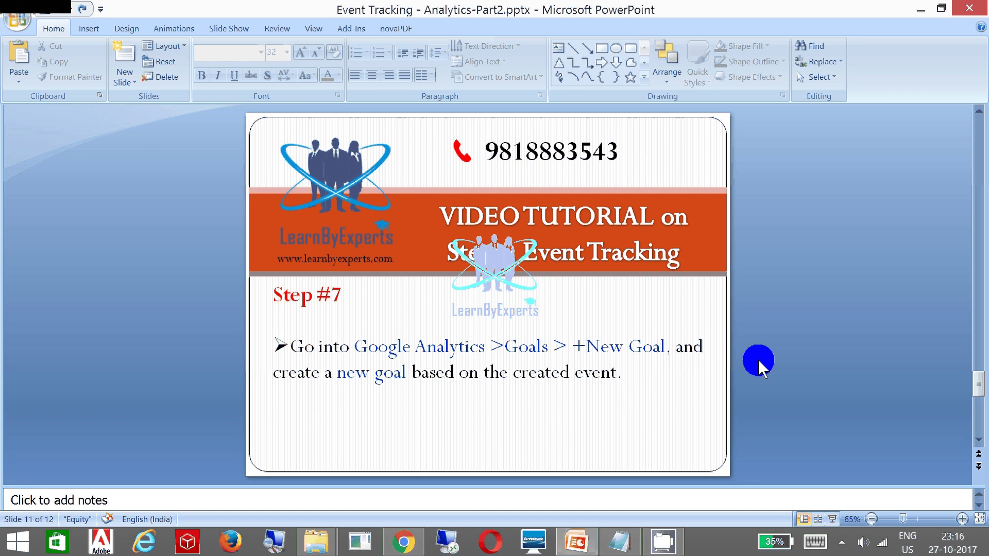
scroll(760, 362, down, 1)
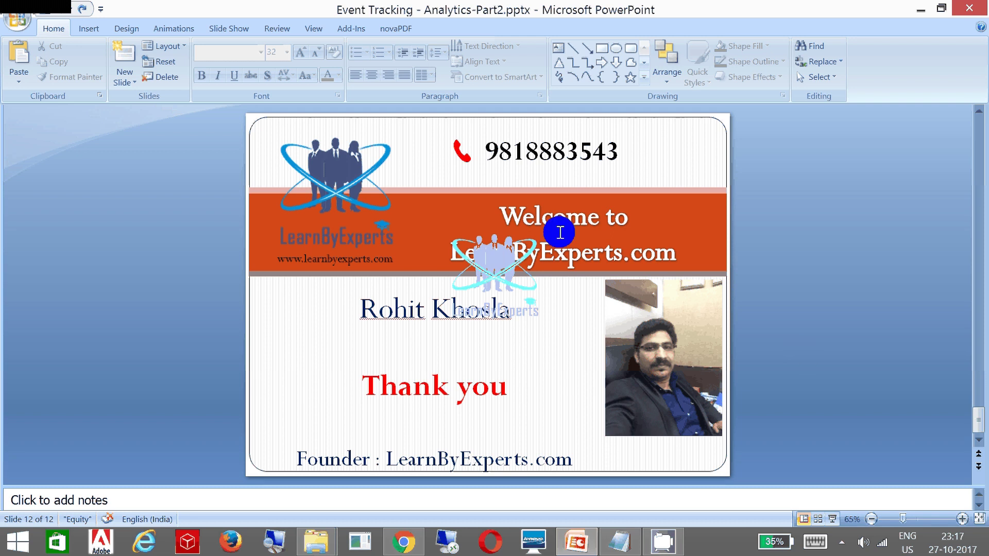
click(515, 152)
drag(515, 151, 668, 162)
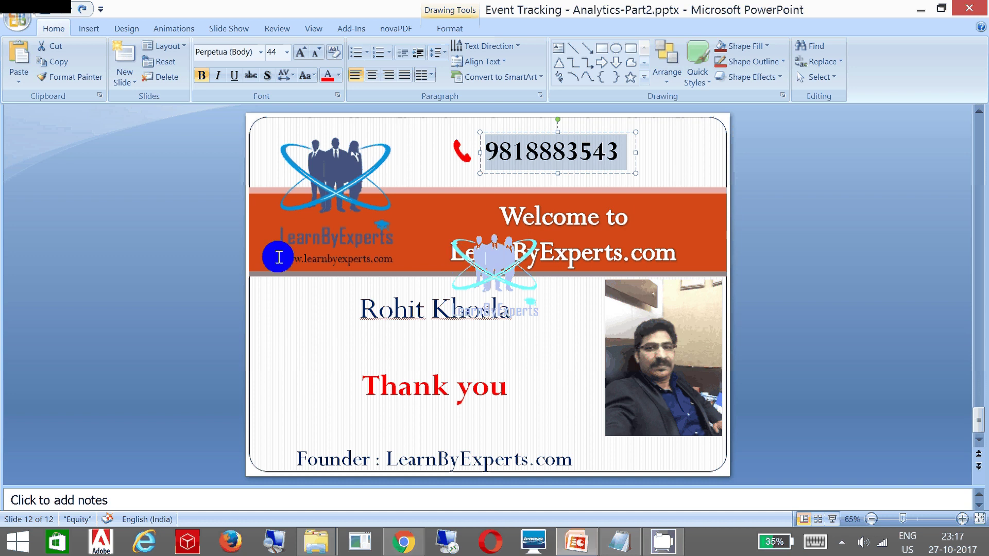
drag(278, 257, 397, 259)
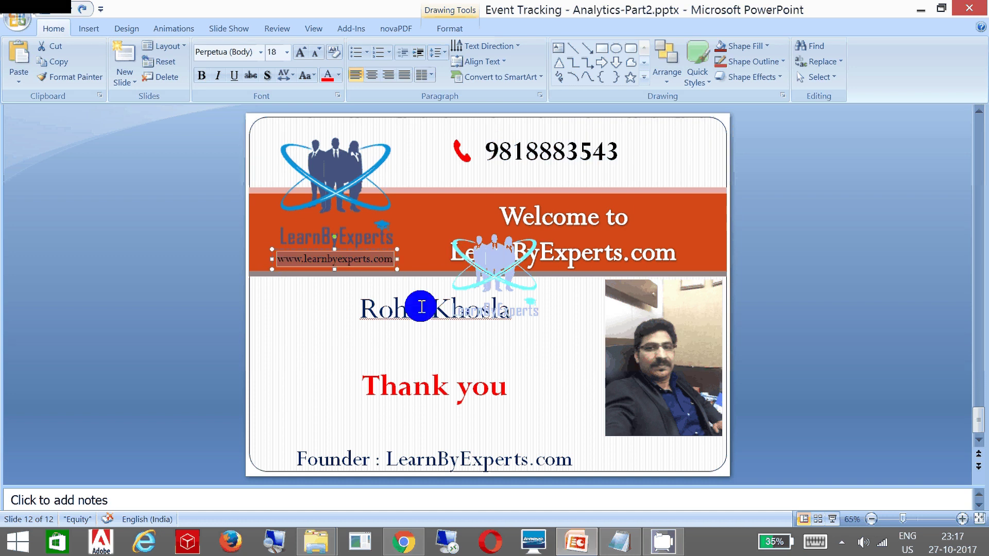
click(195, 357)
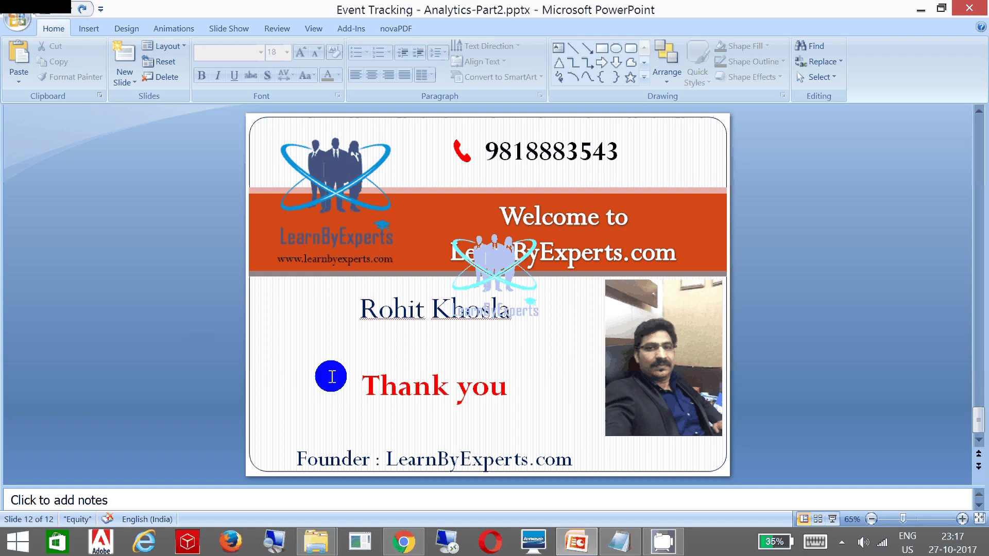
click(842, 542)
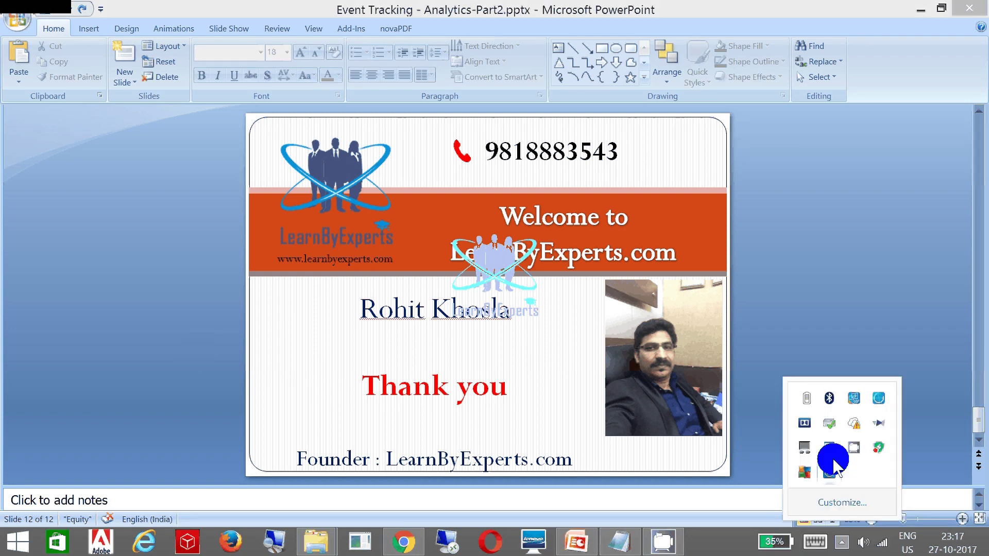